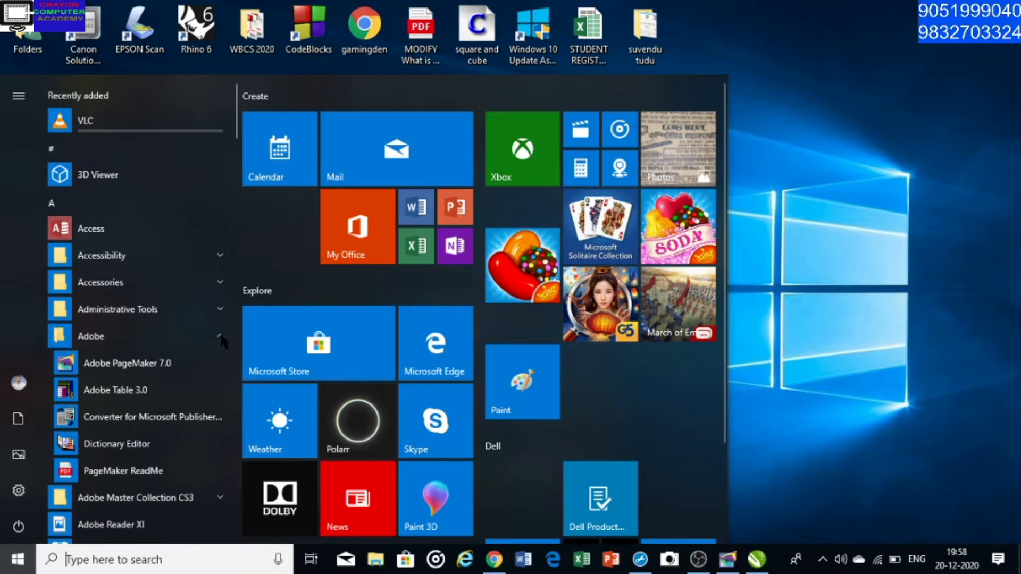
Launch Adobe PageMaker 7.0 and move the toolbox and the Control palette closer to the edges of the workspace
left_click(162, 366)
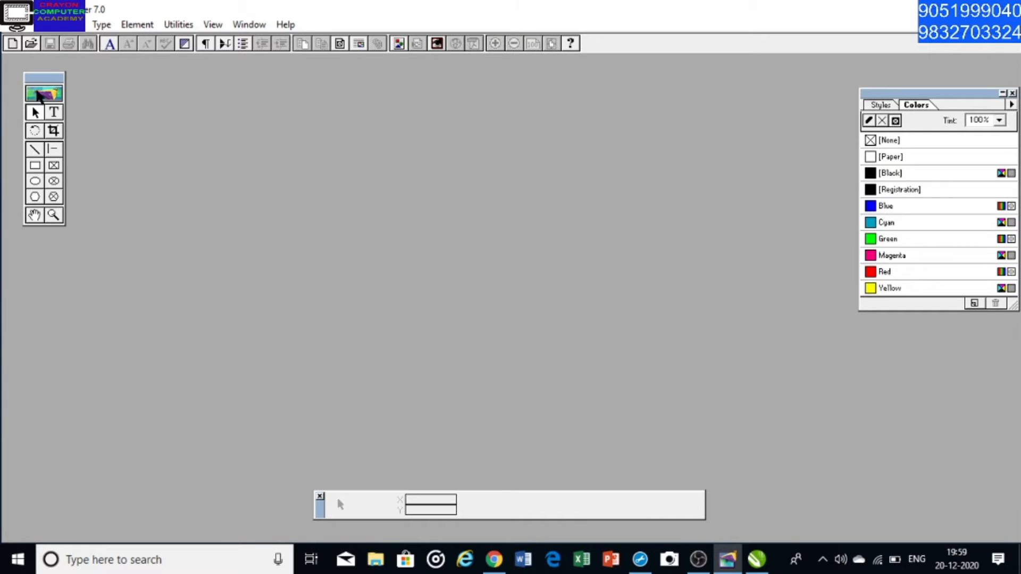
left_click_drag(42, 91, 22, 99)
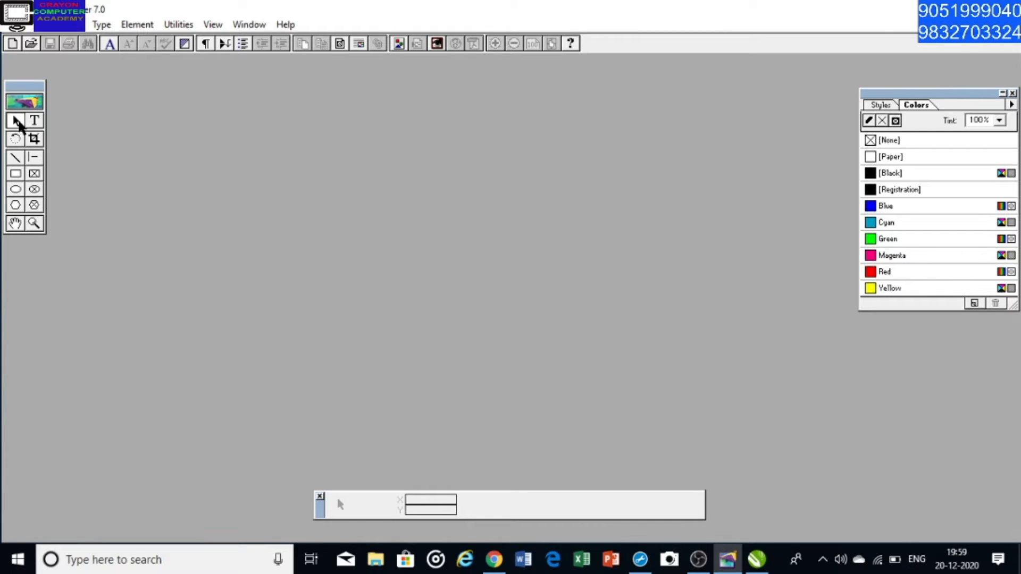
left_click(17, 142)
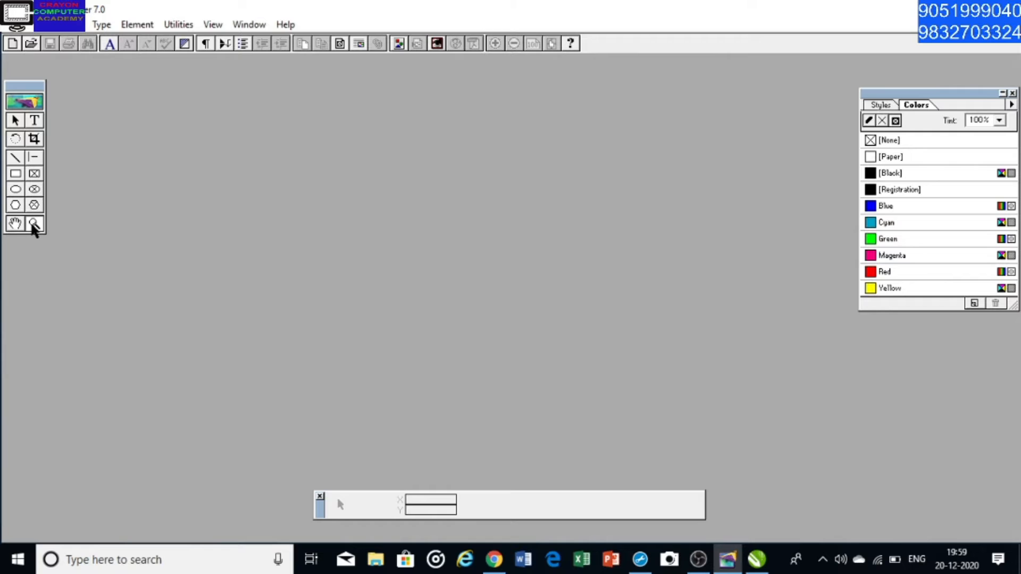
left_click_drag(926, 93, 927, 94)
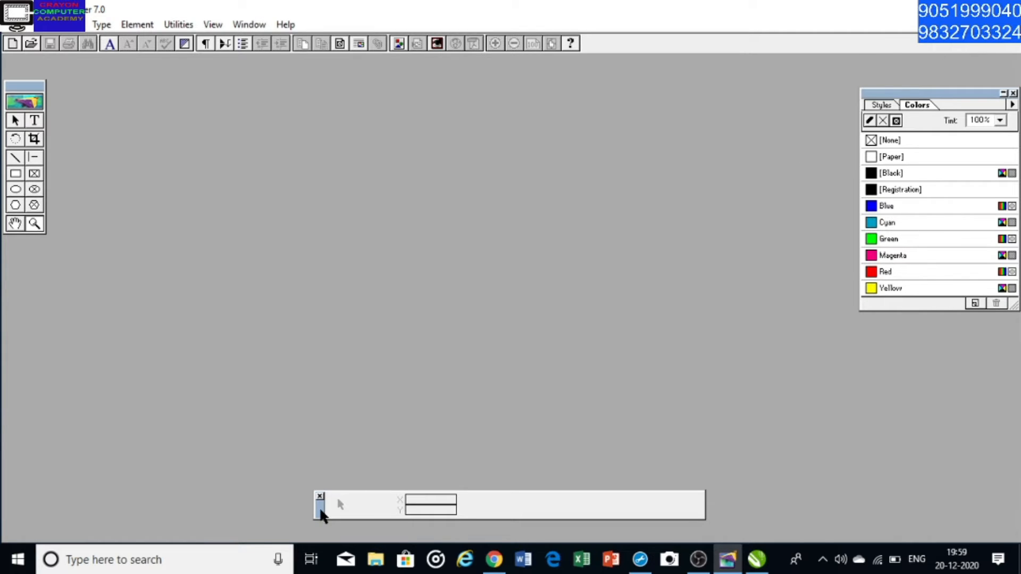
left_click_drag(318, 509, 322, 529)
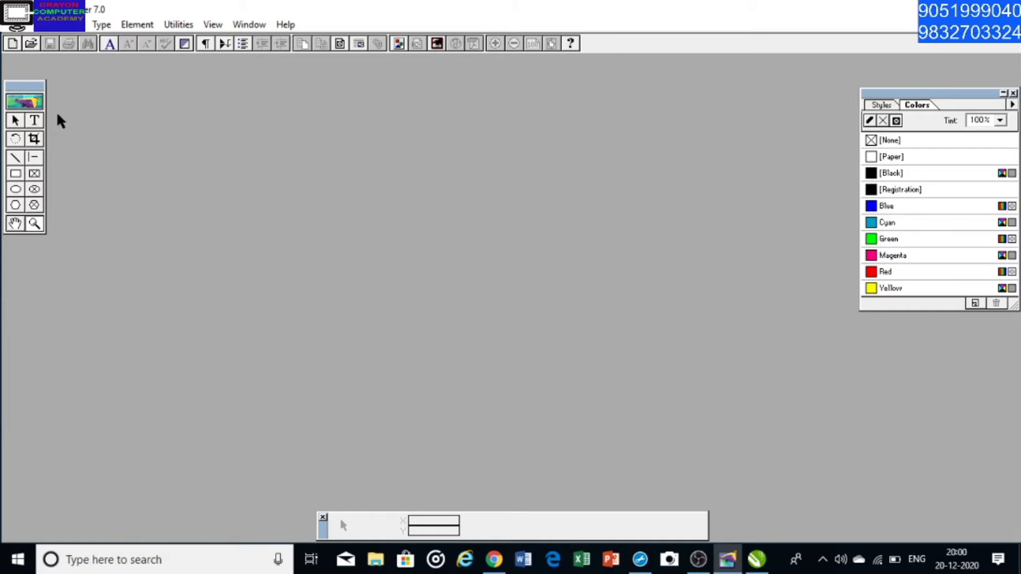
left_click(15, 26)
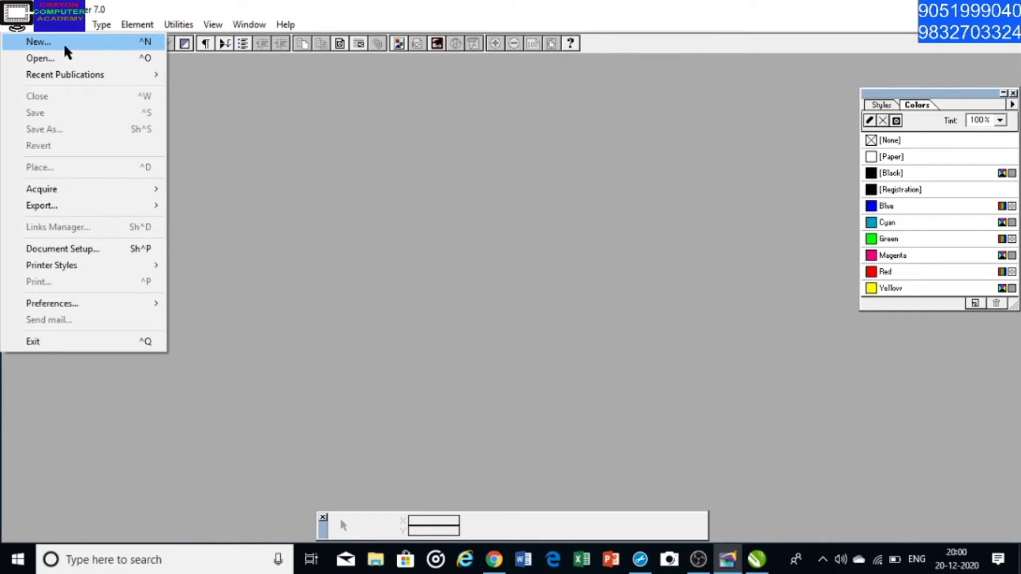
left_click(38, 42)
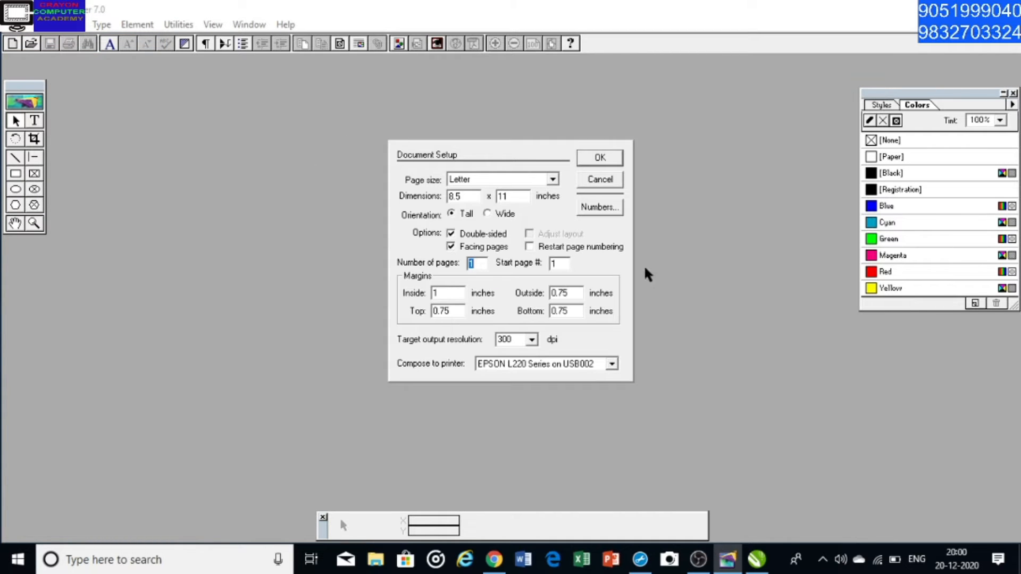
left_click(595, 184)
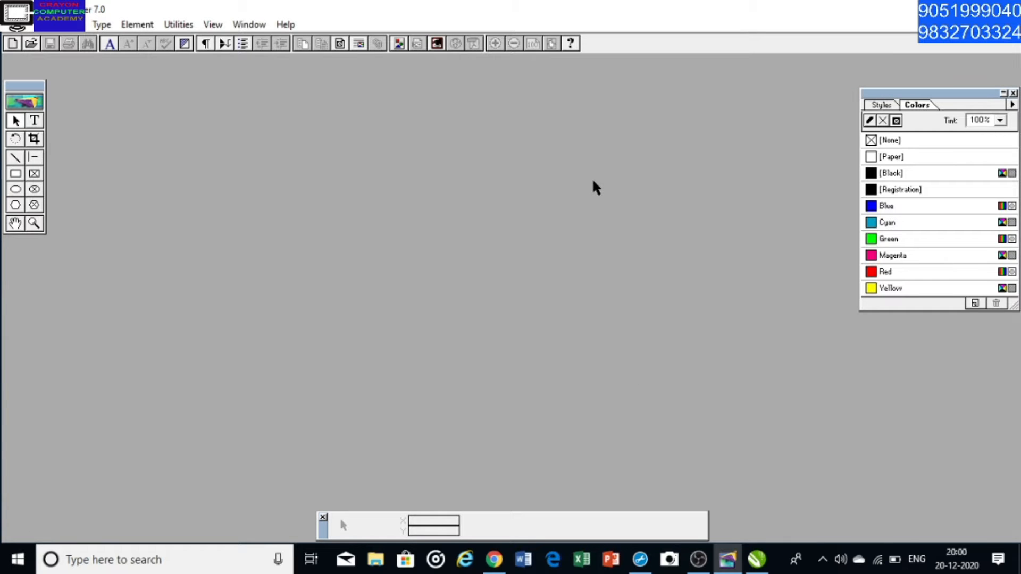
Start a new publication and set its page size to A4
key("ctrl+n")
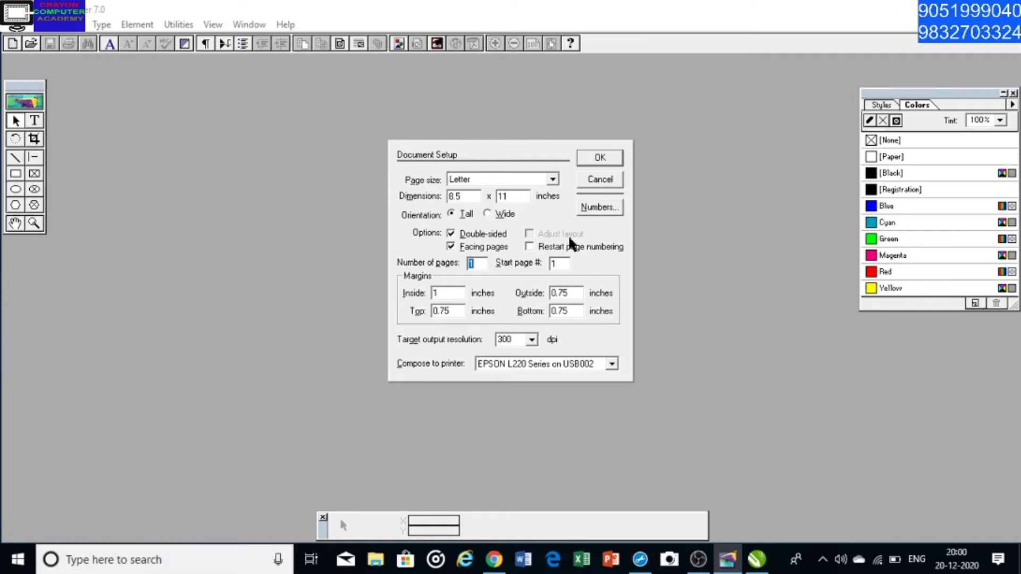
left_click(553, 180)
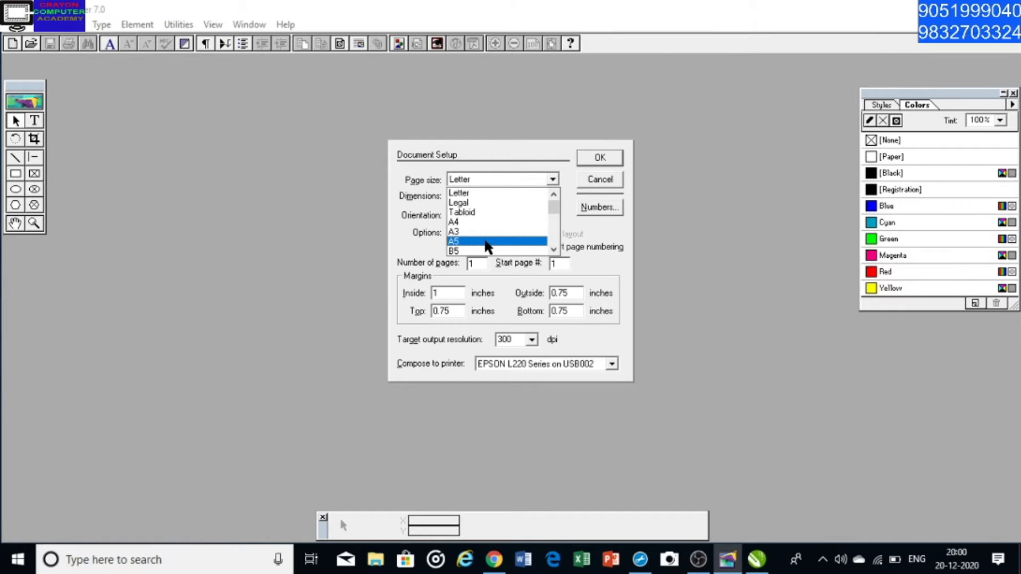
scroll(487, 245, "down", 1)
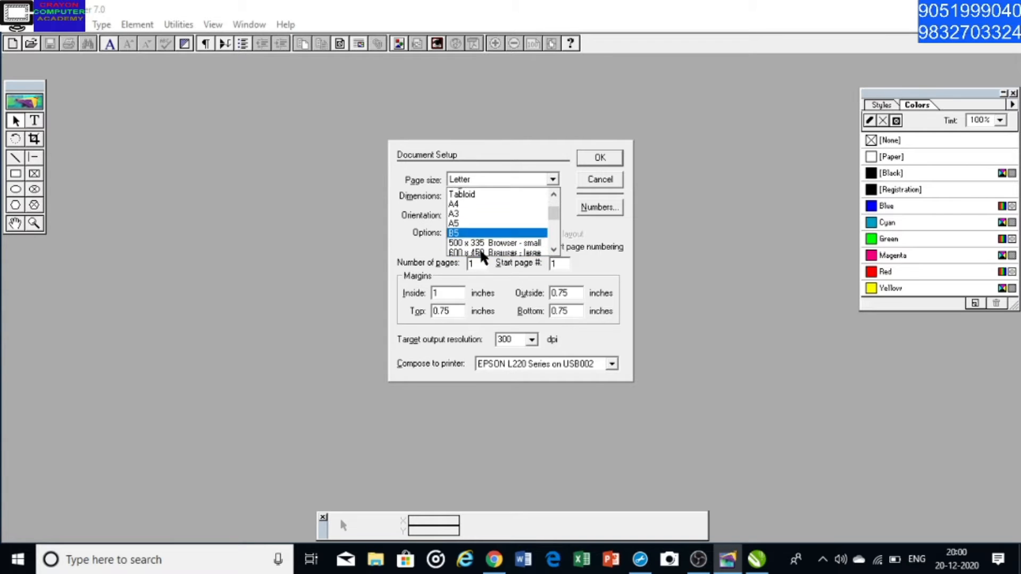
scroll(490, 243, "down", 4)
scroll(490, 229, "up", 1)
scroll(494, 233, "up", 5)
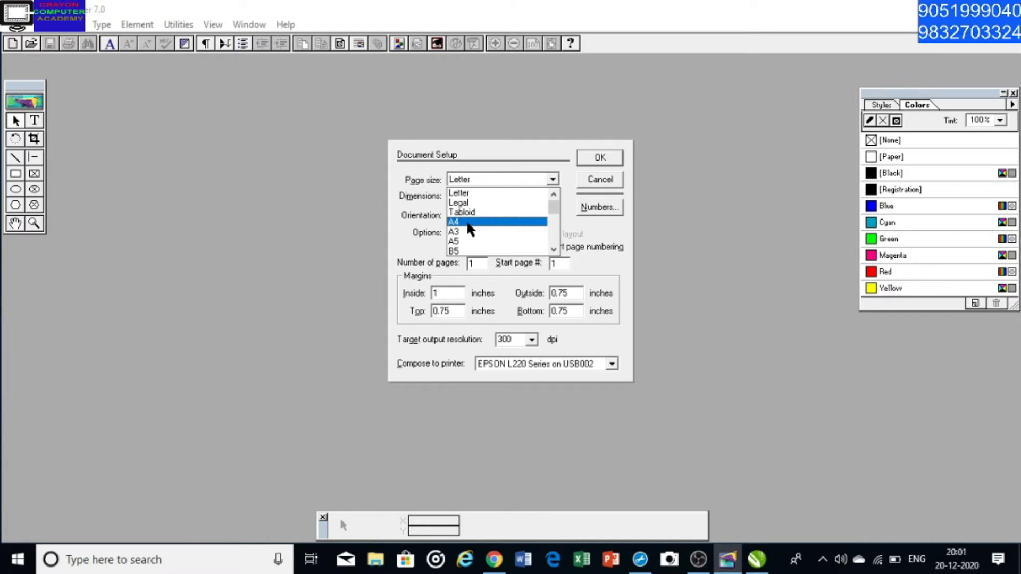
left_click(470, 222)
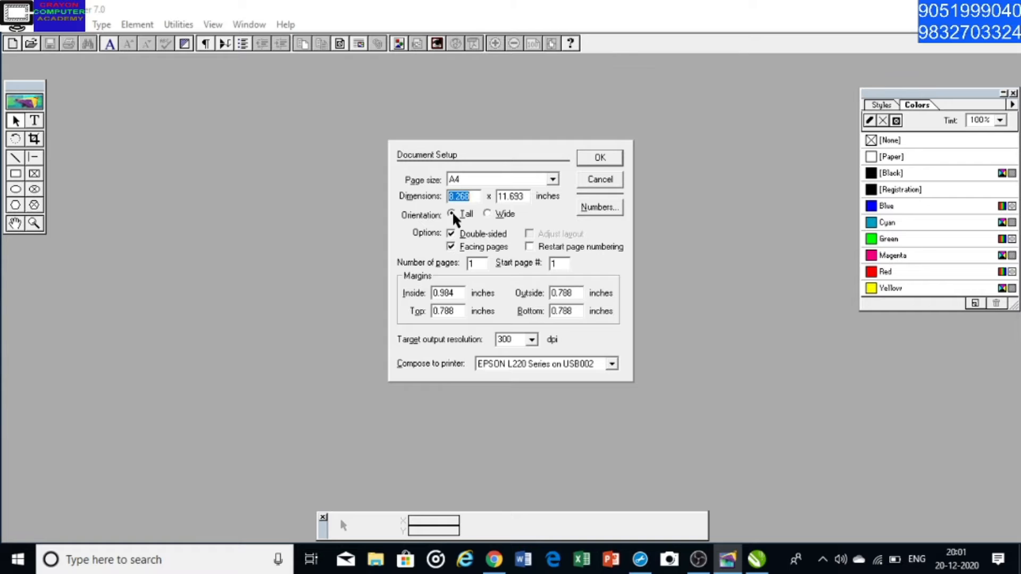
Try the Wide orientation, return to Tall, and turn off double-sided pages for the new publication
left_click(487, 215)
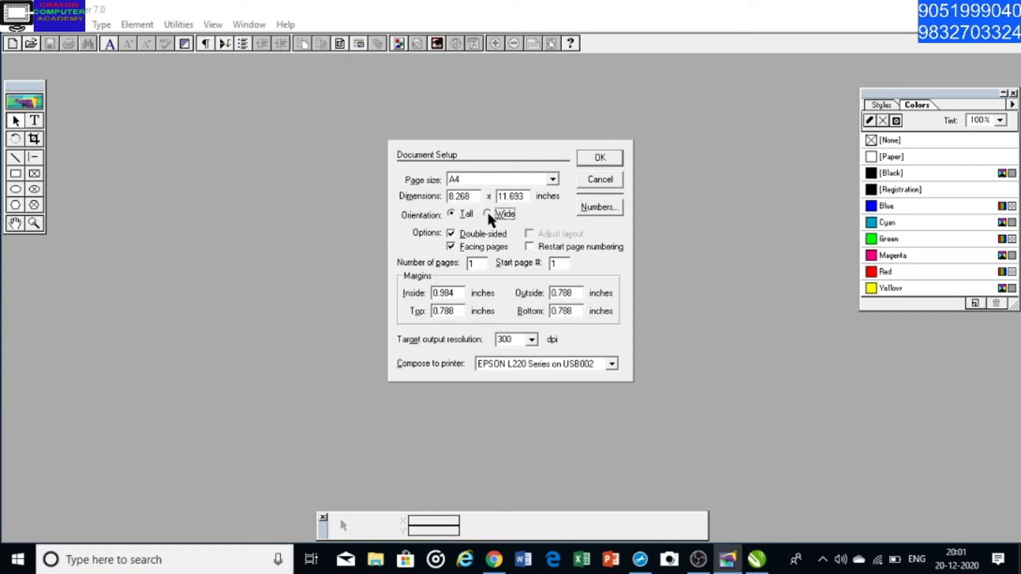
left_click(452, 214)
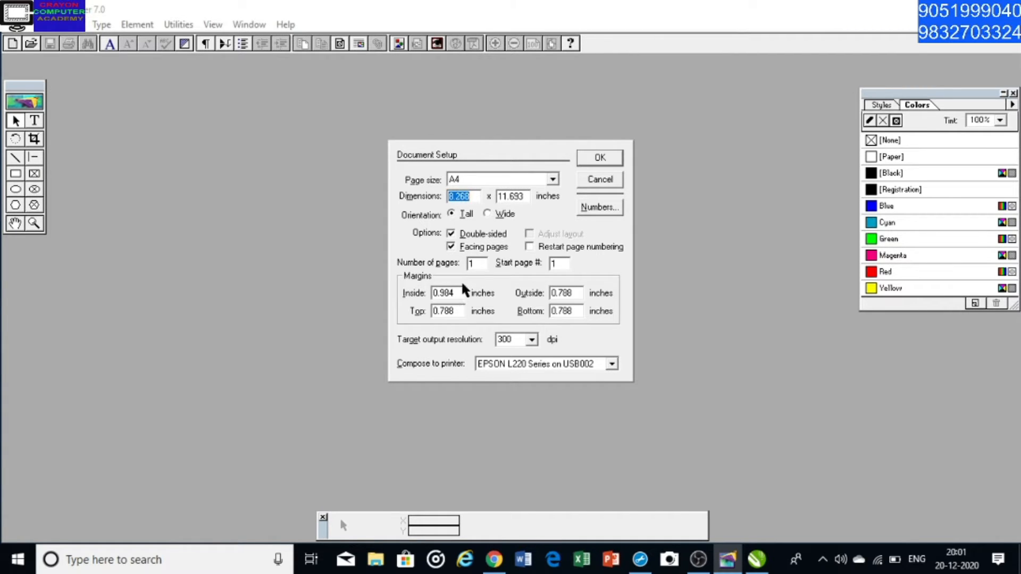
left_click(487, 215)
left_click(452, 214)
left_click(477, 236)
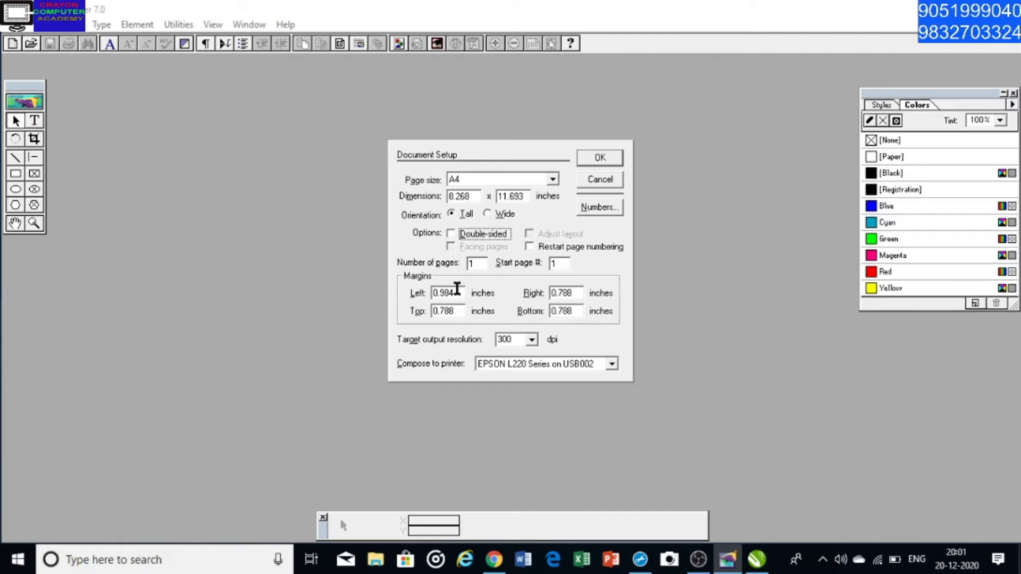
Set the left, right, top and bottom margins to .5 inches and create the publication
left_click(451, 293)
double_click(452, 292)
key("BackSpace")
key("Tab")
key("BackSpace")
type(".5")
key("Tab")
key("BackSpace")
type(".5")
key("Tab")
key("BackSpace")
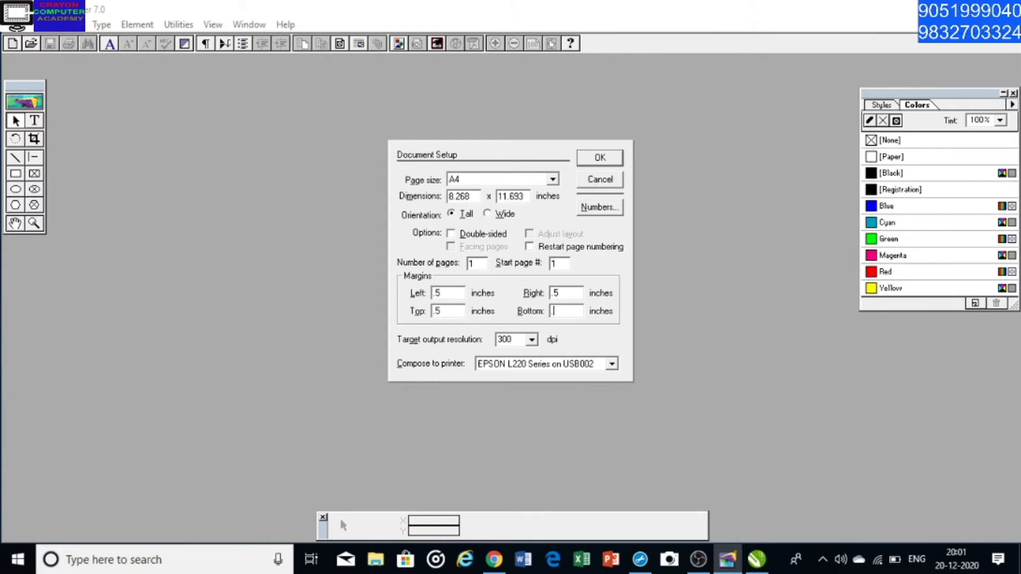
type(".5")
left_click_drag(448, 294, 422, 293)
key("BackSpace")
key("Tab")
left_click(599, 158)
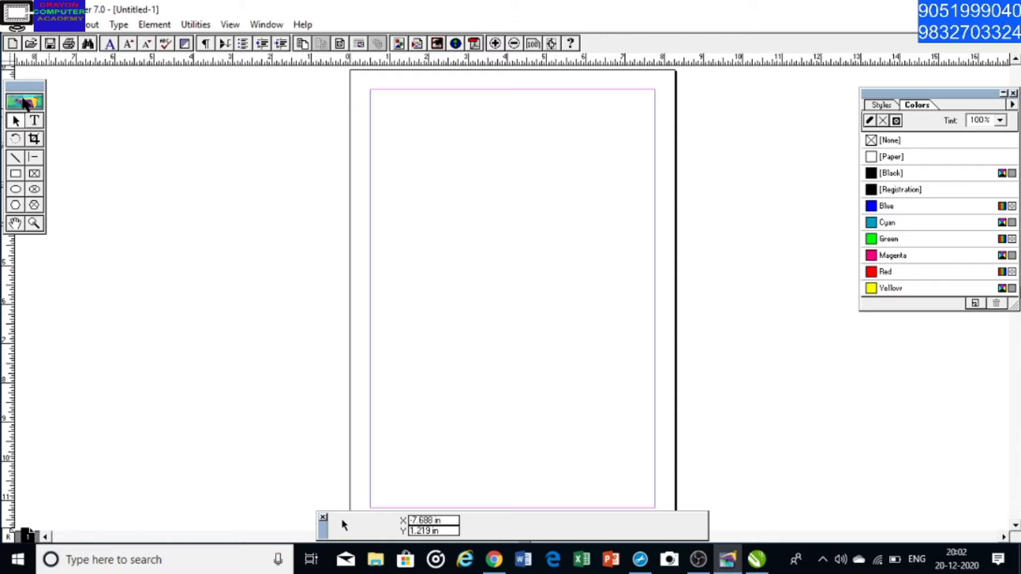
Move the toolbox clear of the vertical ruler and set the rulers' zero point at the upper-left corner of the page margins
left_click_drag(22, 88, 48, 122)
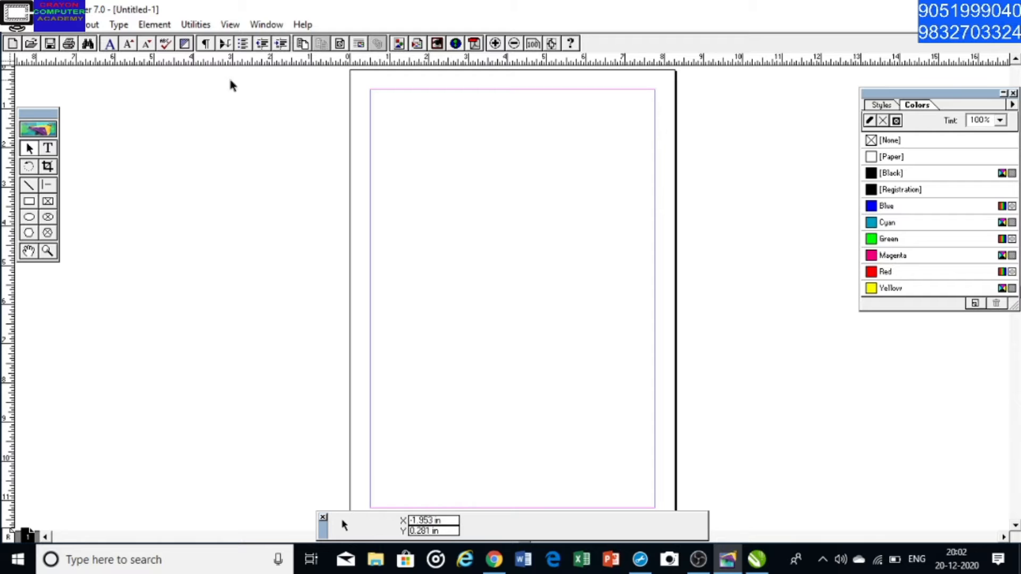
left_click(29, 250)
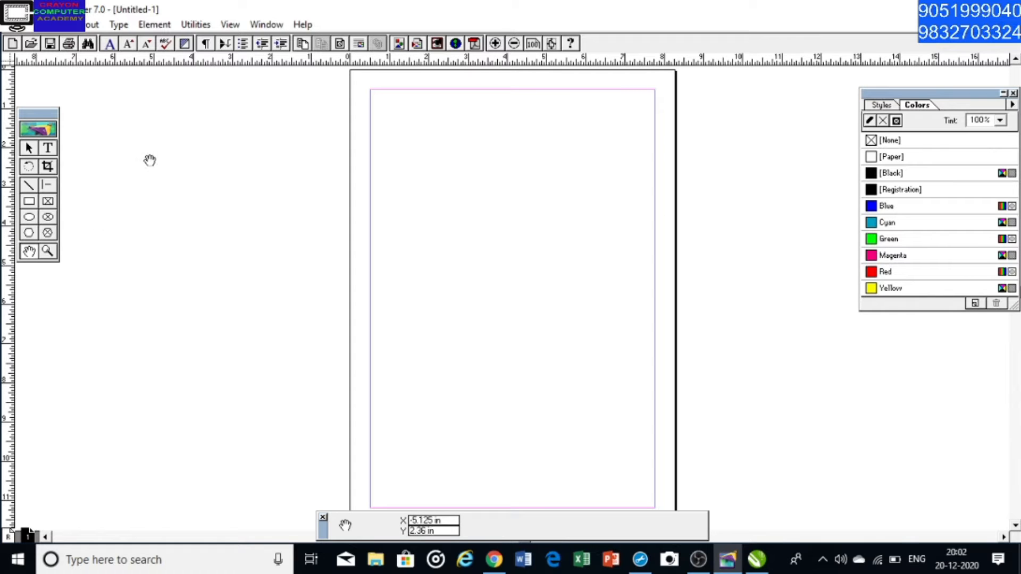
left_click_drag(148, 159, 159, 183)
left_click(28, 149)
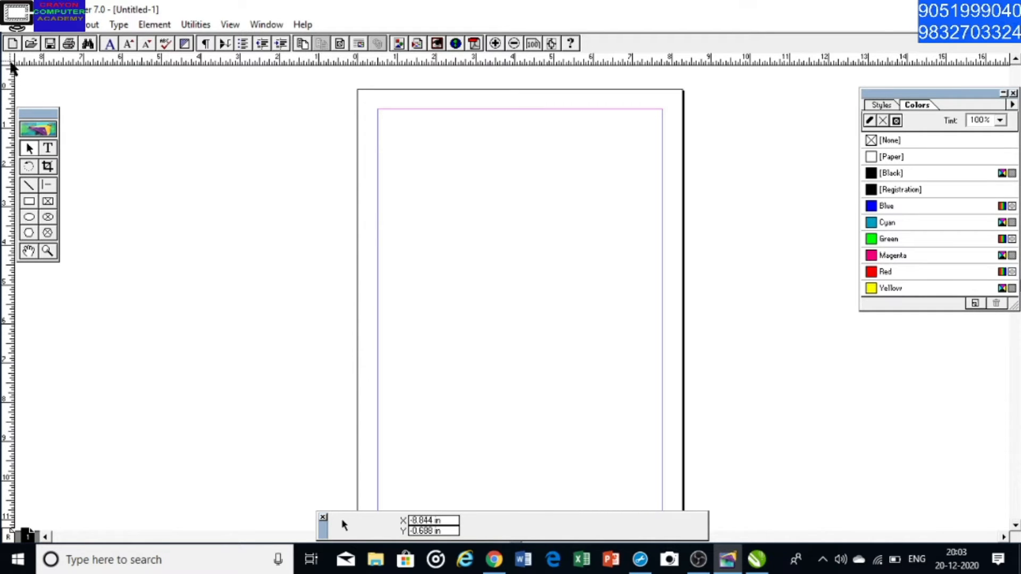
left_click_drag(12, 63, 376, 109)
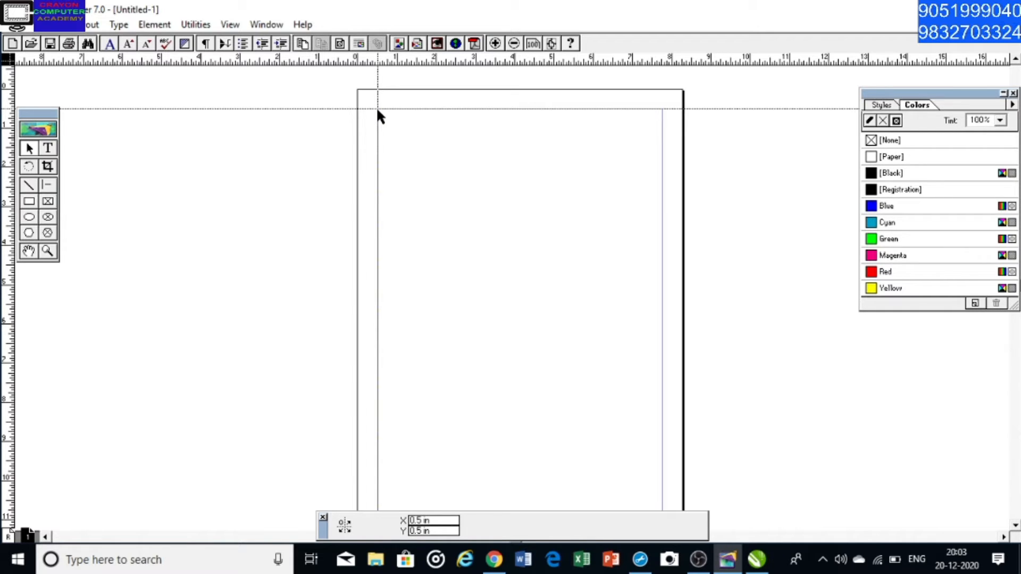
left_click_drag(378, 110, 377, 109)
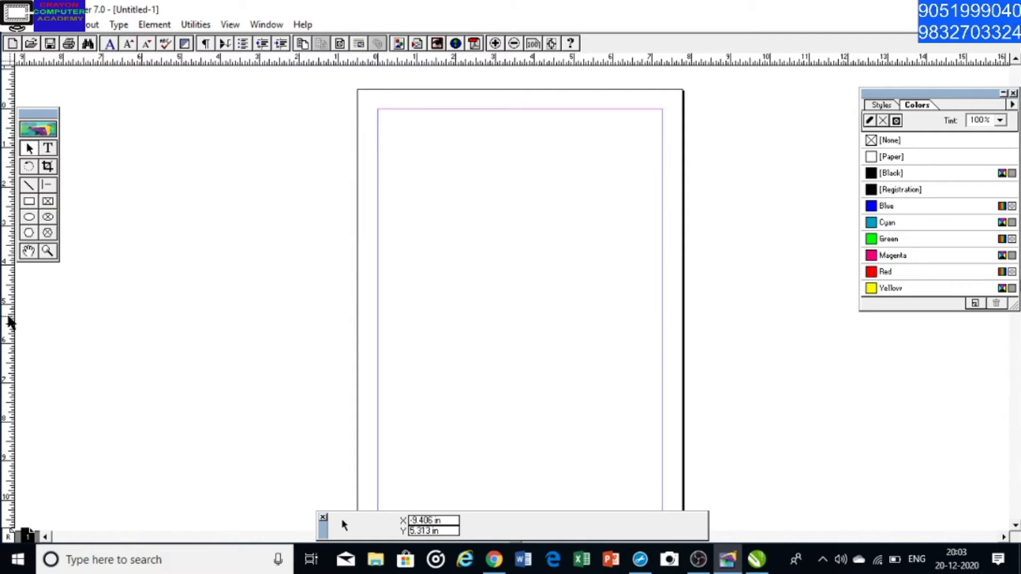
left_click_drag(7, 320, 2, 375)
View the page at 100% and 200% size, then return to 100% and bring the upper part of the page into view
left_click(263, 25)
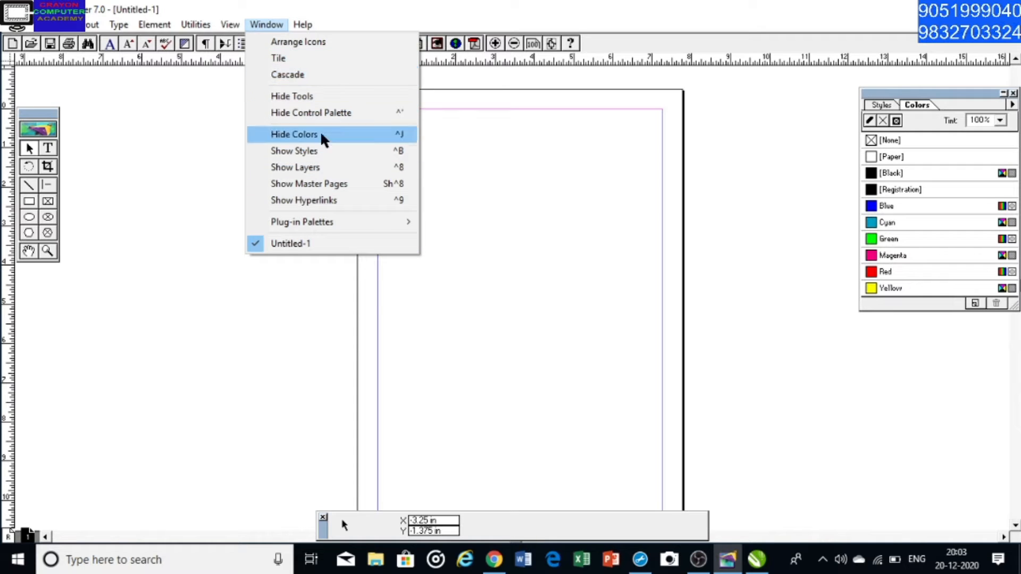
mouse_move(223, 25)
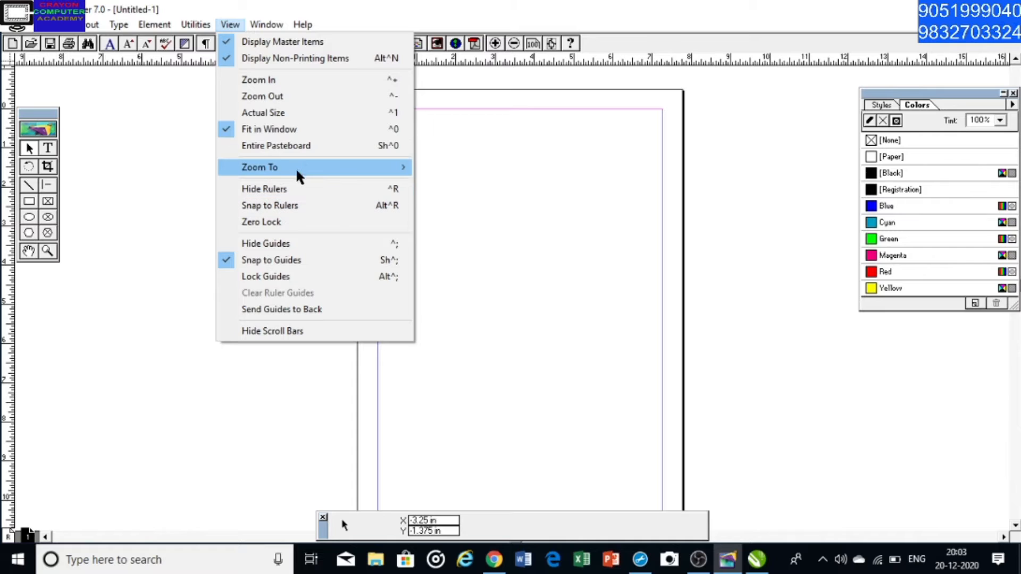
mouse_move(298, 169)
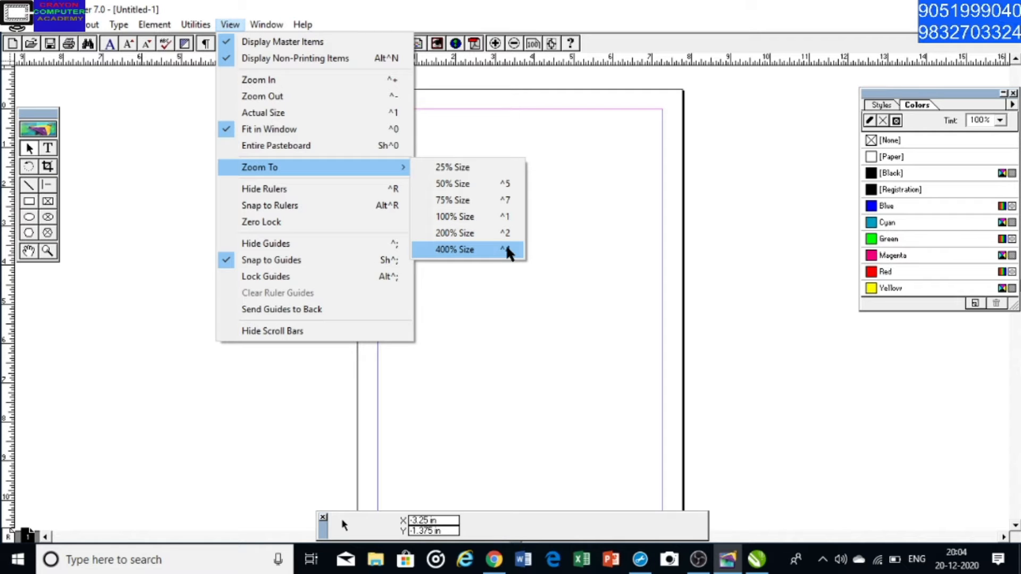
left_click(449, 217)
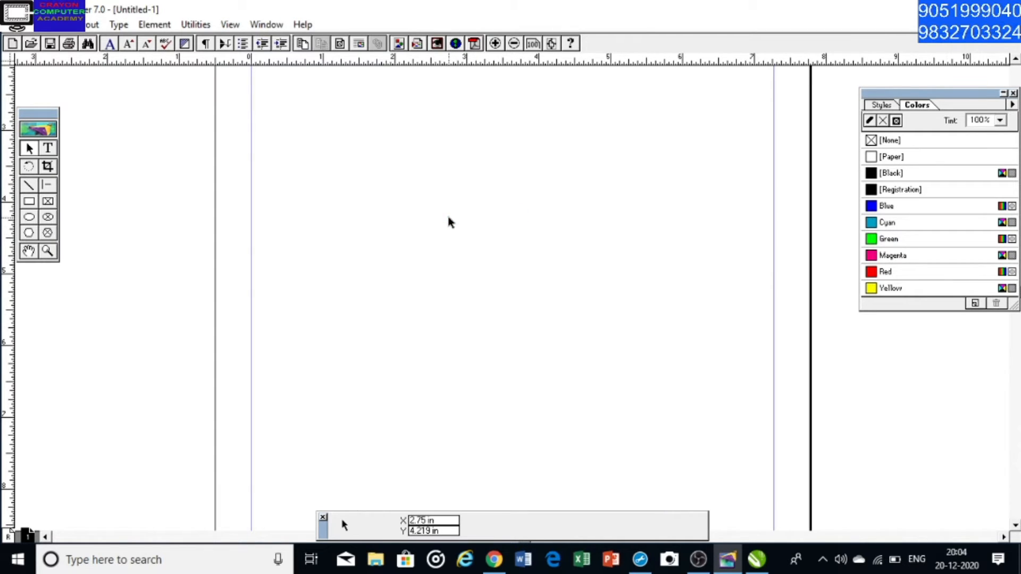
key("ctrl+2")
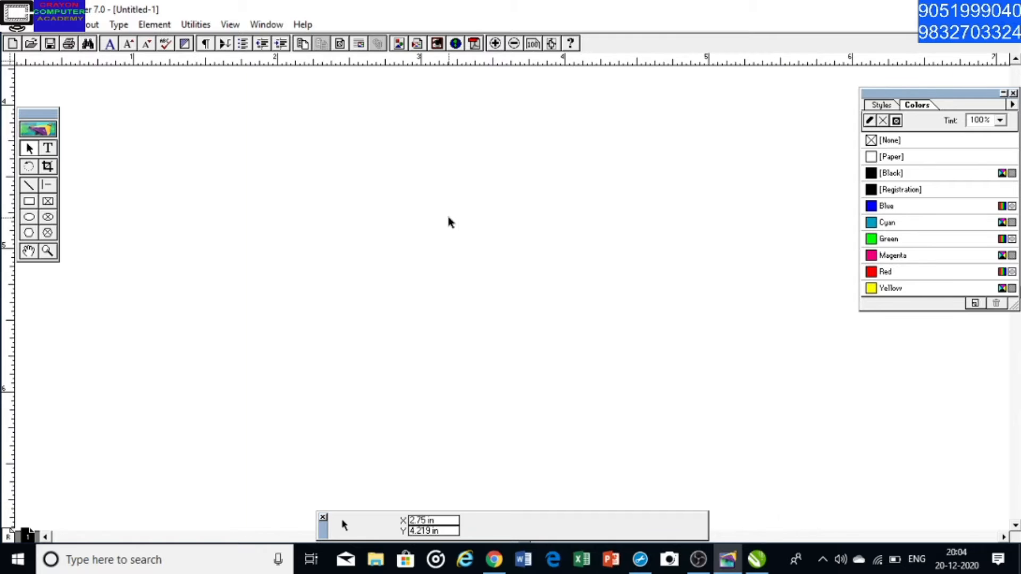
key("ctrl+1")
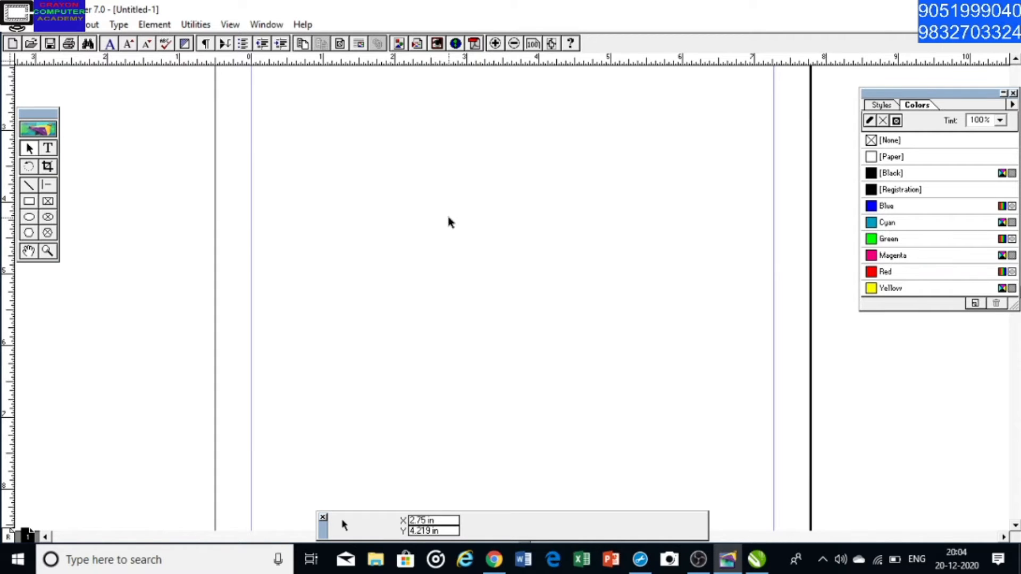
left_click(28, 251)
left_click_drag(455, 303, 453, 237)
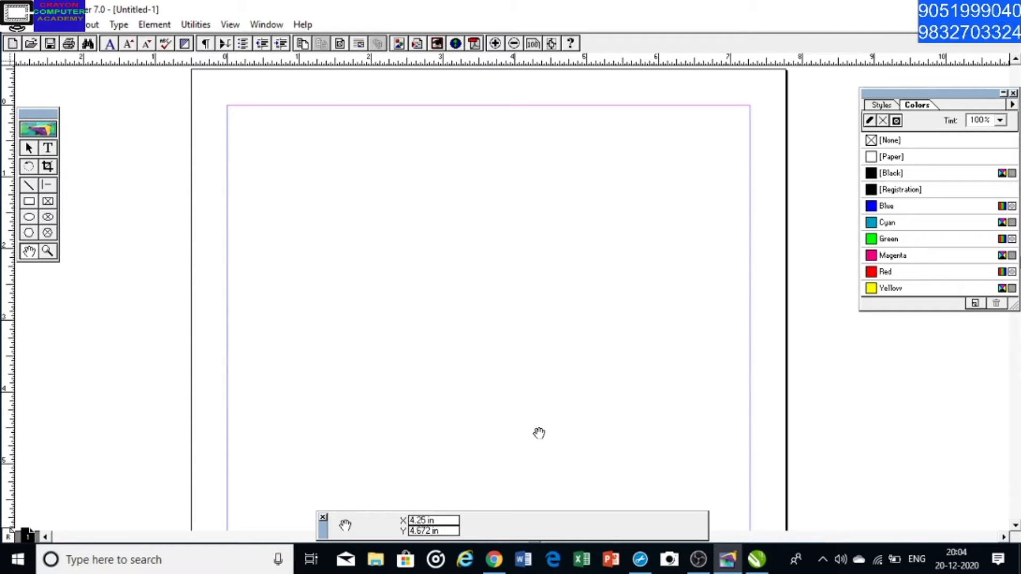
Write the text "CRAYON COMPUTER ACADEMY" at the upper margin of the page with the Text tool
left_click(48, 150)
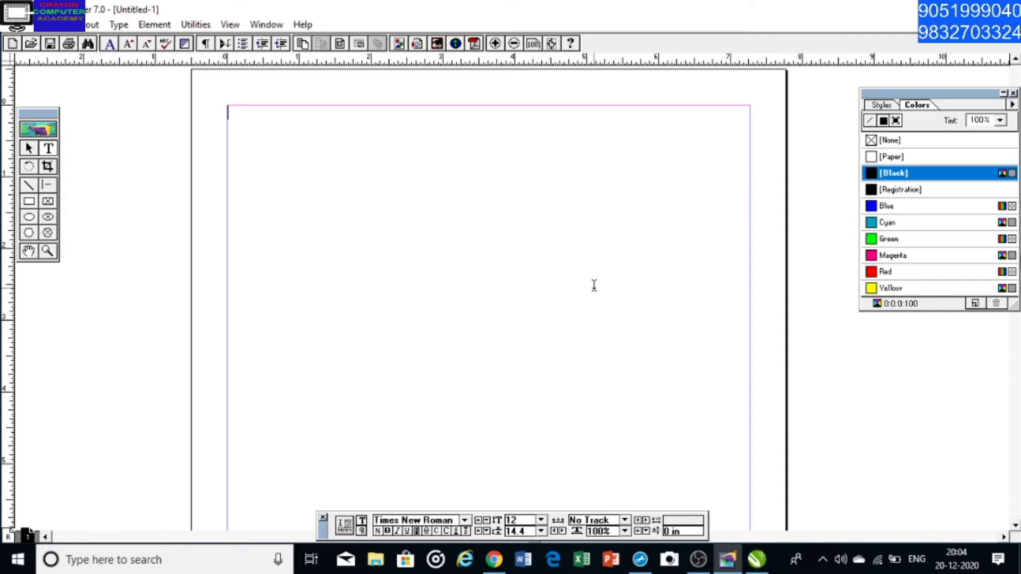
type("RAYON COMP")
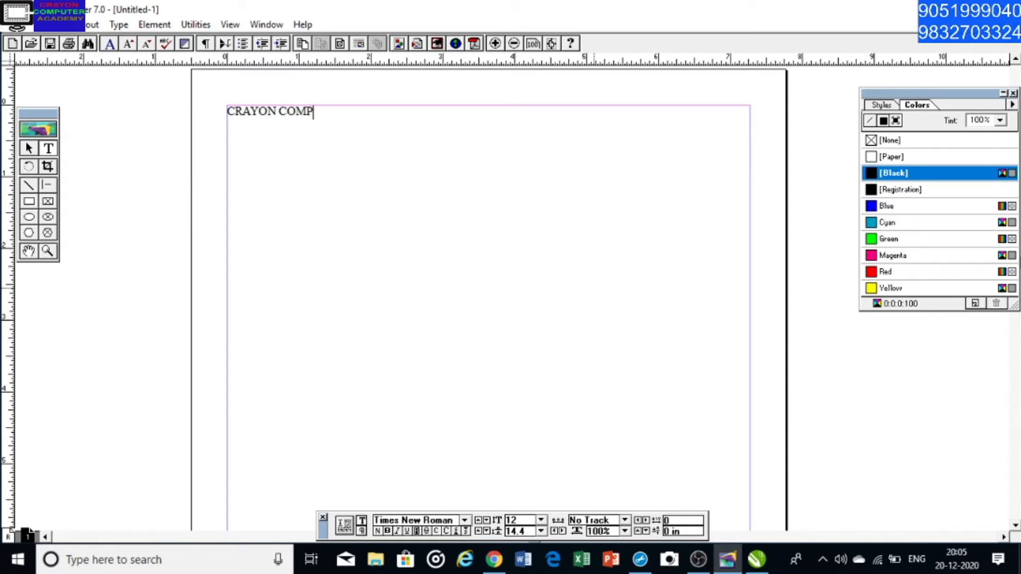
type("UTER ACADEMY")
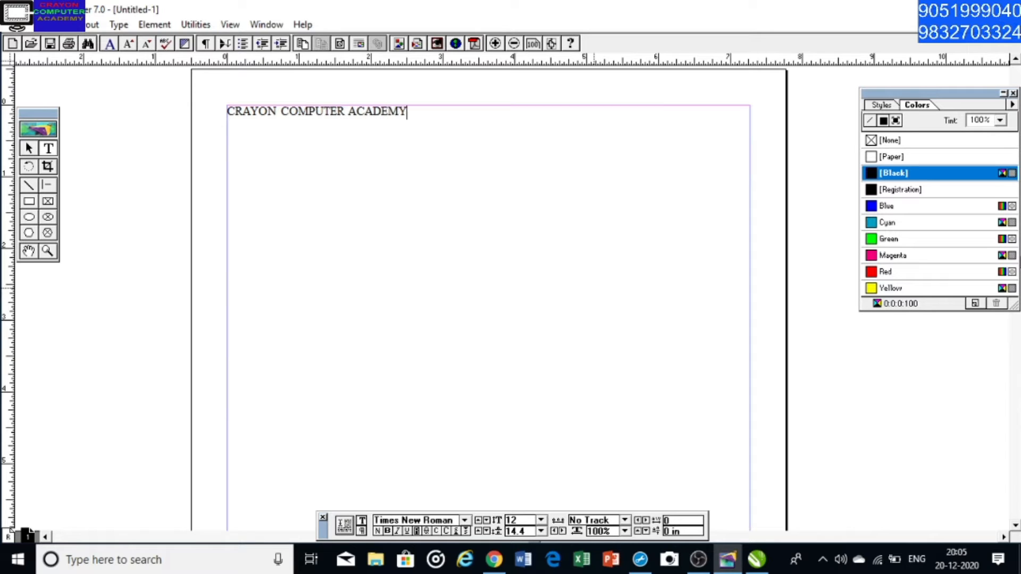
Show the text block boundaries of the heading with the Pointer tool, and highlight all its characters with the Text tool
left_click(28, 148)
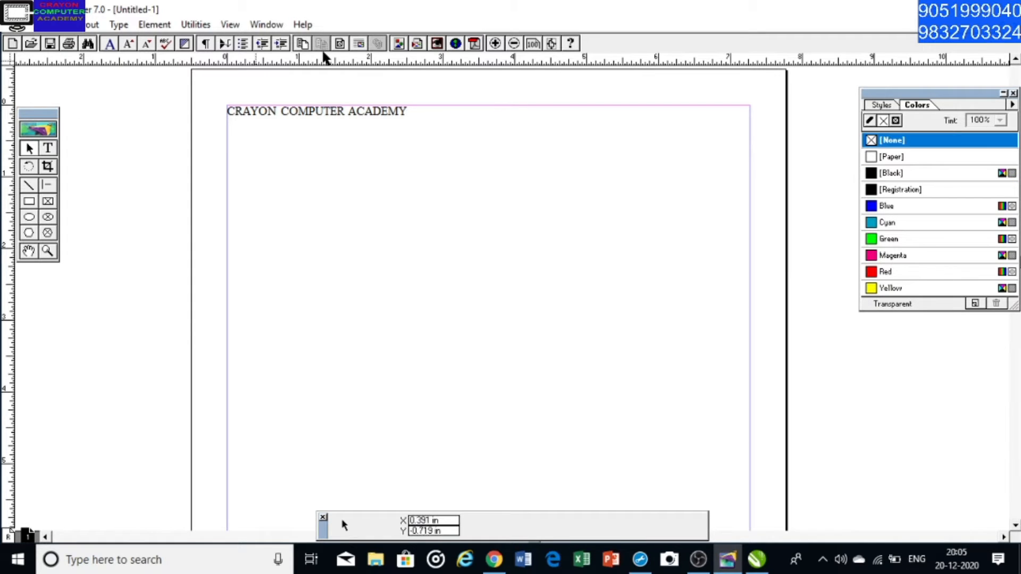
left_click(328, 113)
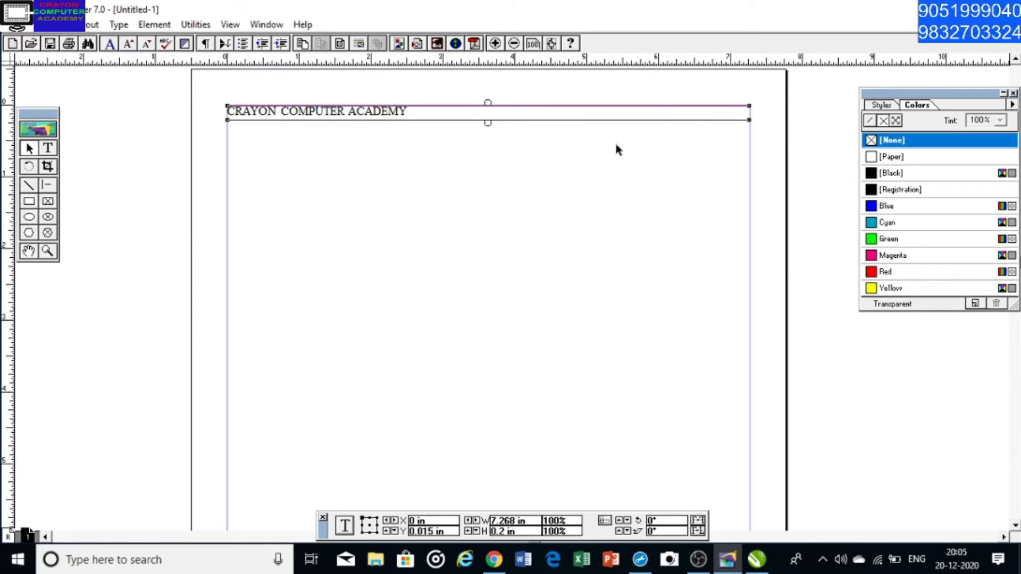
left_click(50, 150)
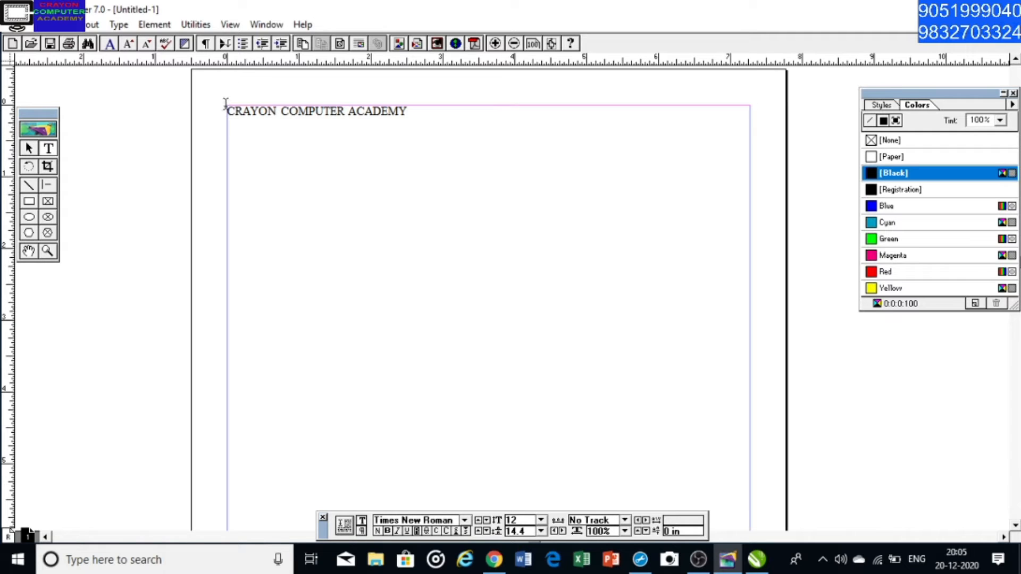
left_click_drag(228, 109, 408, 109)
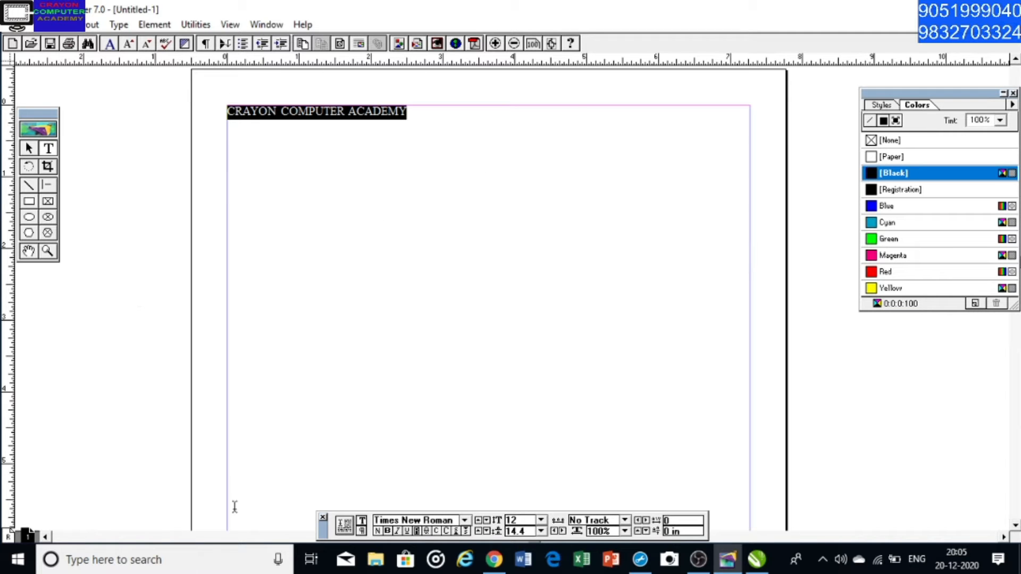
Open Notepad and move its window clear of the heading on the PageMaker page
left_click(17, 559)
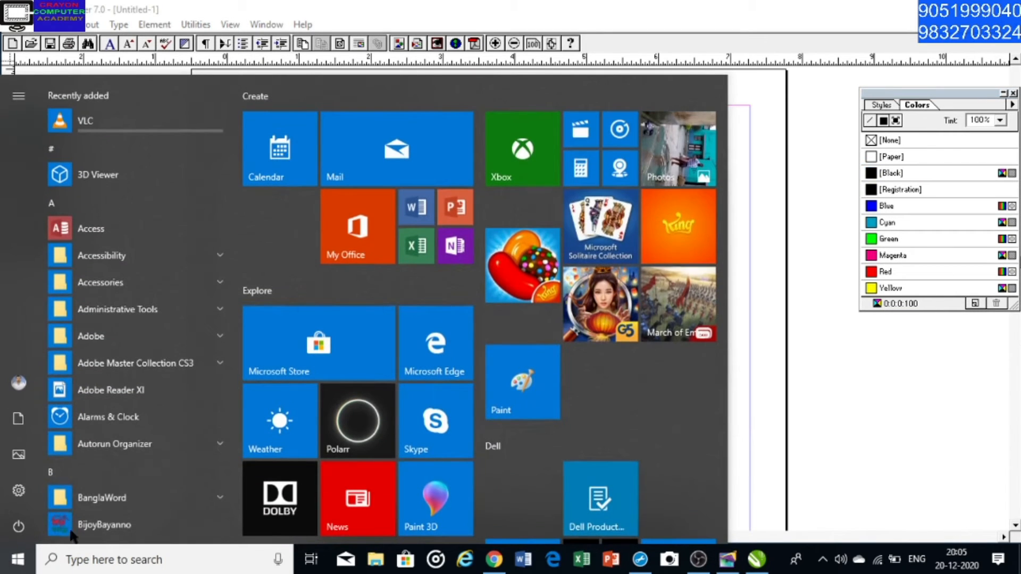
left_click(91, 562)
type("NOTWPAD")
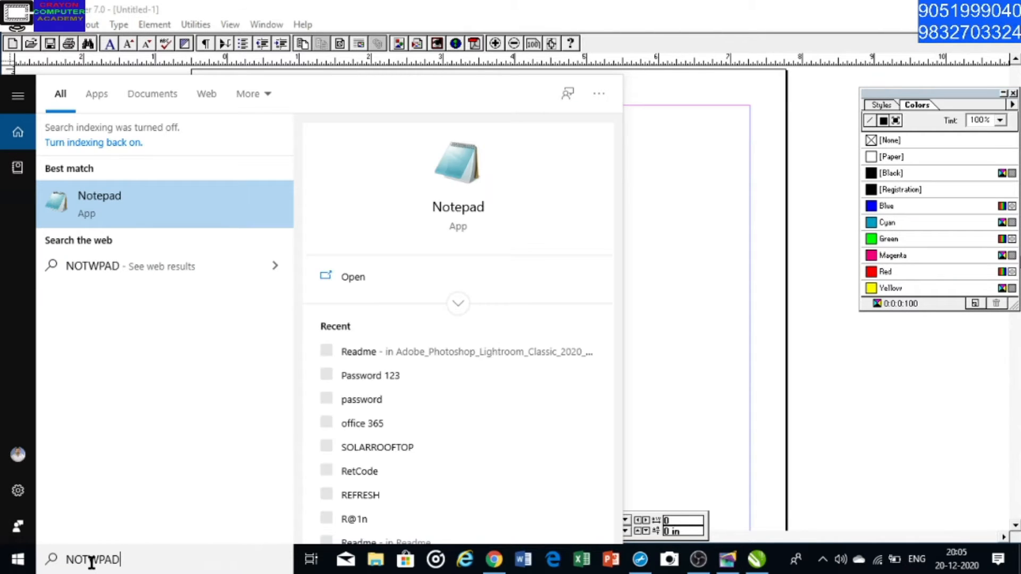
key("Escape")
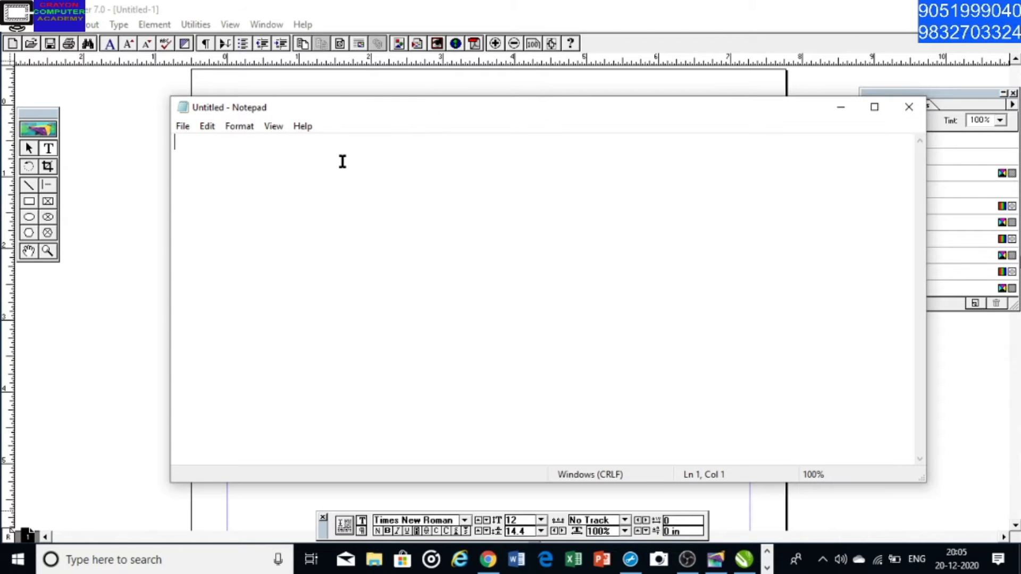
left_click_drag(396, 100, 750, 174)
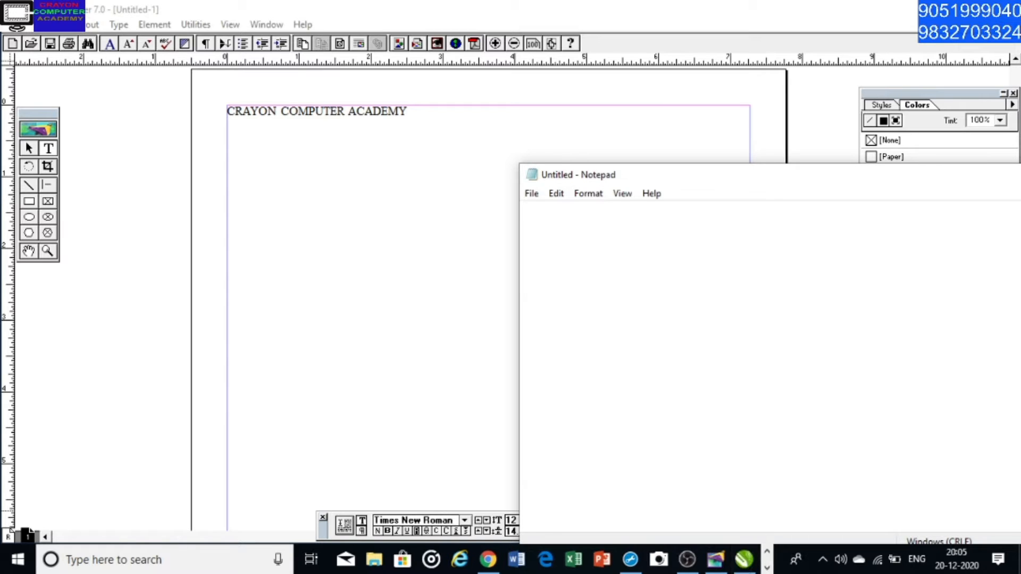
Write the alignment shortcut note "SHIFT+CTRL+C=CENTER" in the empty Notepad document
type("SHIFT+CTRL+")
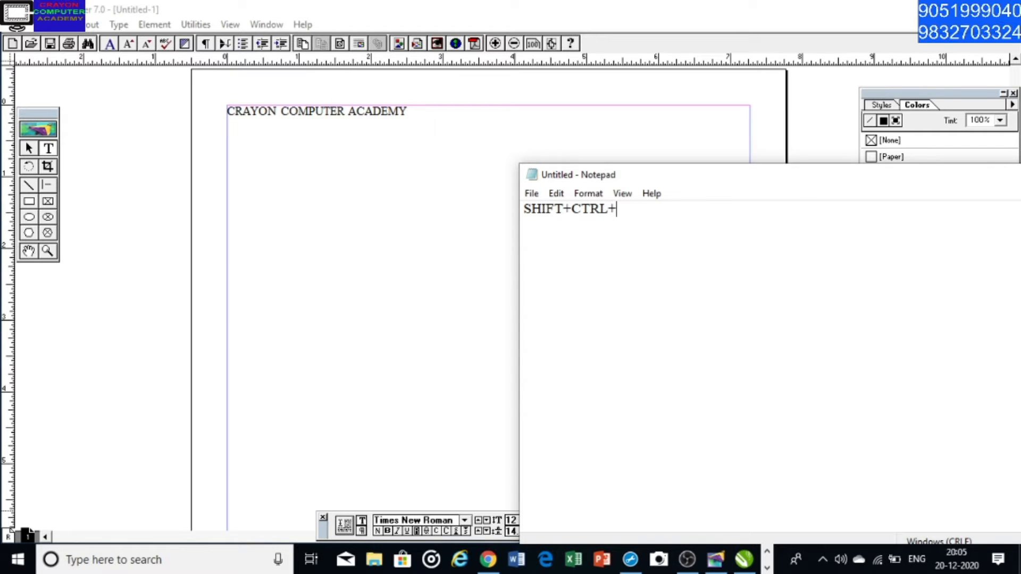
type("C=CENTER")
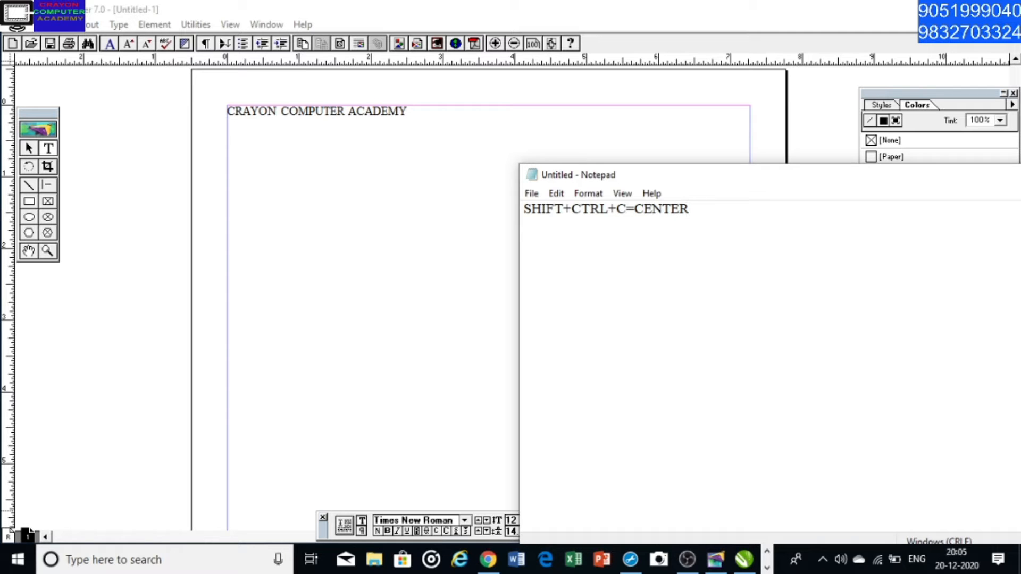
Switch to PageMaker and centre the heading "CRAYON COMPUTER ACADEMY" between the page margins
left_click(414, 114)
left_click_drag(408, 112, 218, 104)
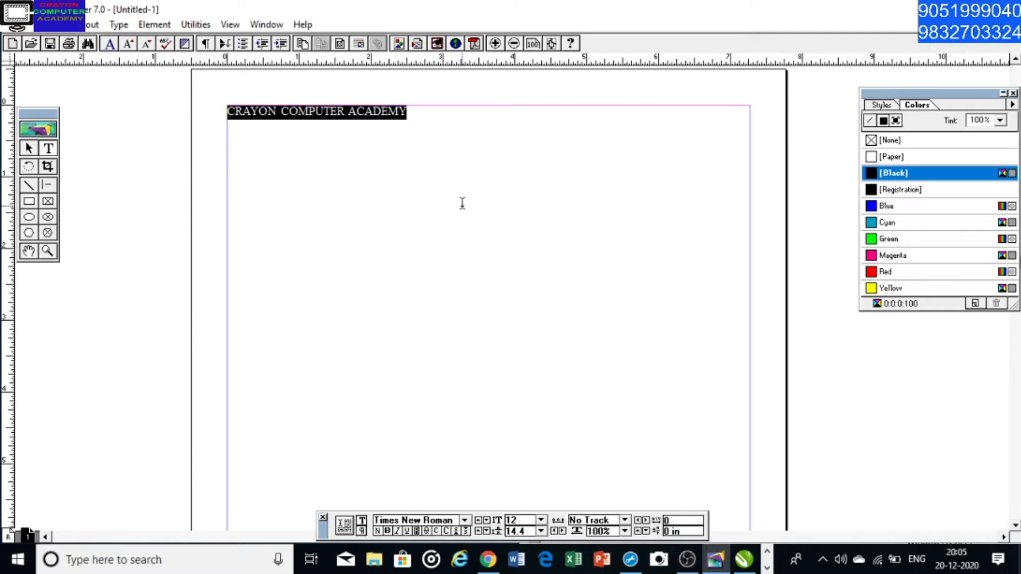
key("ctrl+shift+c")
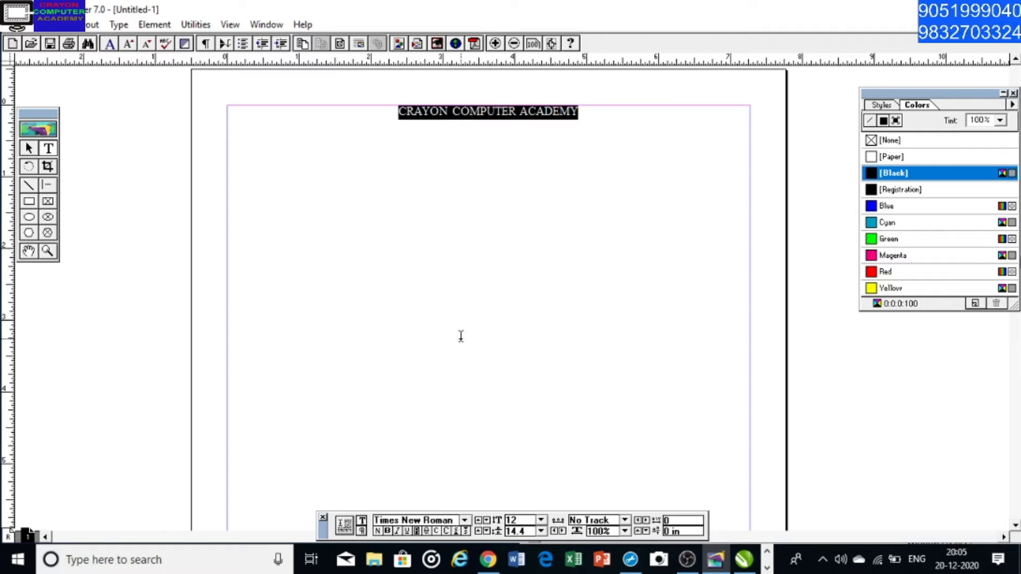
Align the heading to the left margin, to the right margin, and back to the centre
key("ctrl+shift+l")
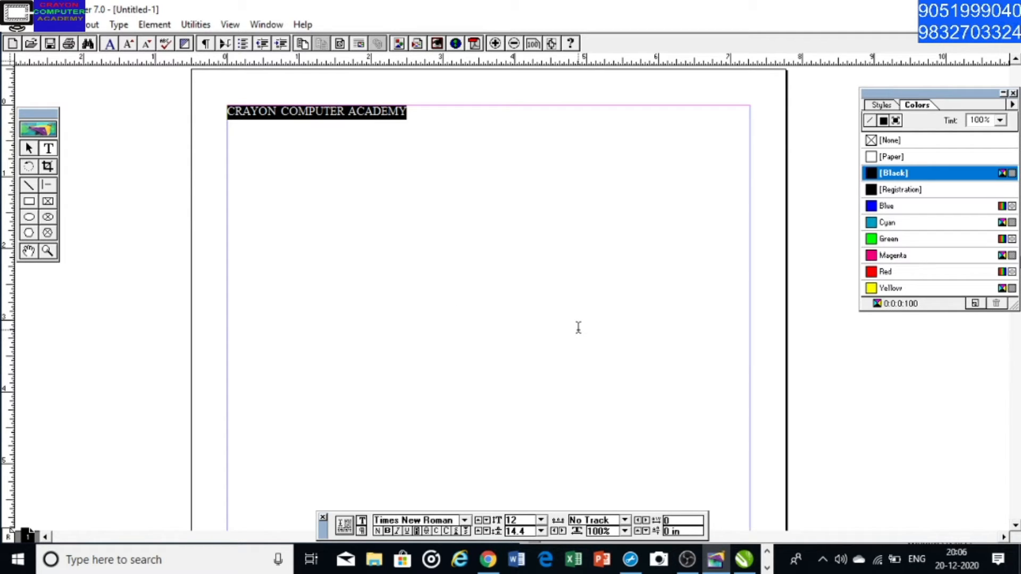
key("ctrl+shift+r")
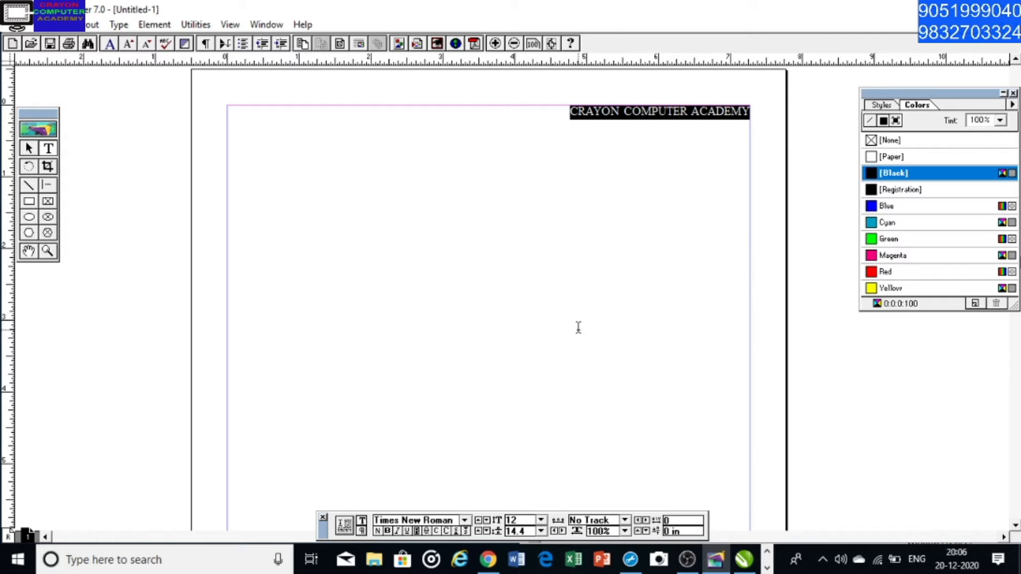
key("ctrl+shift+c")
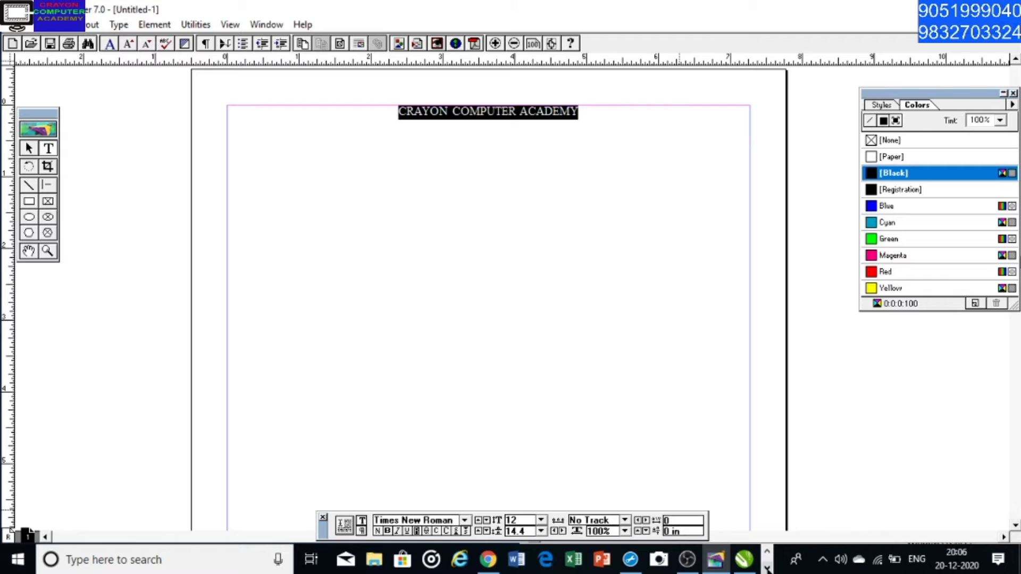
Switch to Notepad, duplicate the centre-alignment note on a second line and edit the copy to "SHIFT+CTRL+L=LEFT"
left_click(658, 557)
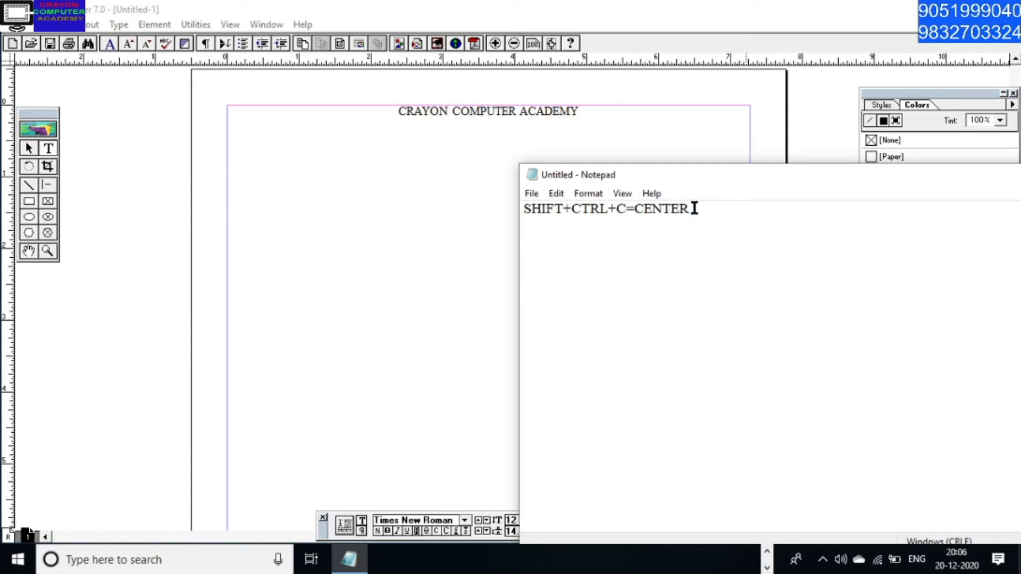
left_click_drag(694, 208, 464, 208)
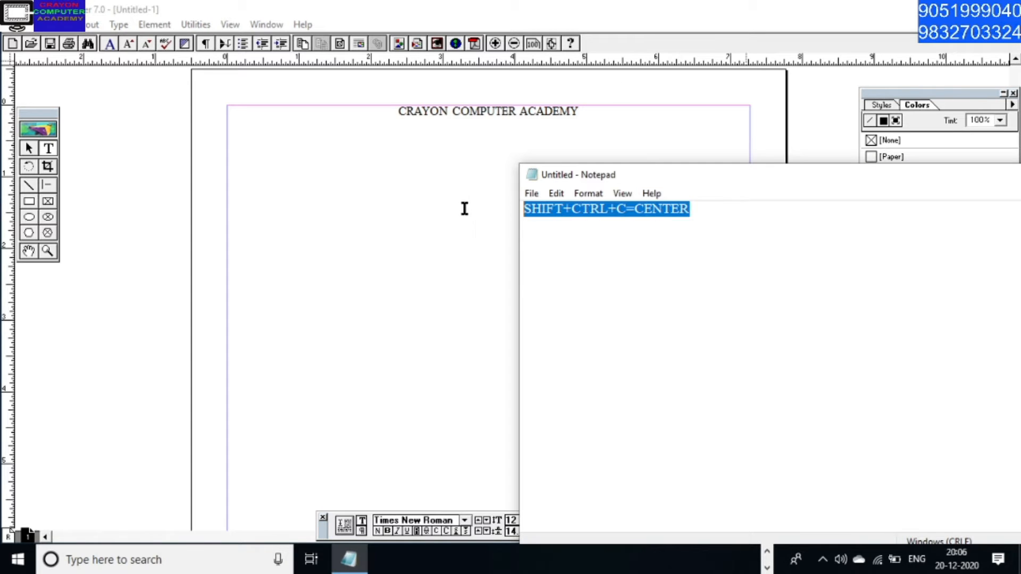
left_click(695, 212)
key("Return")
key("ctrl+v")
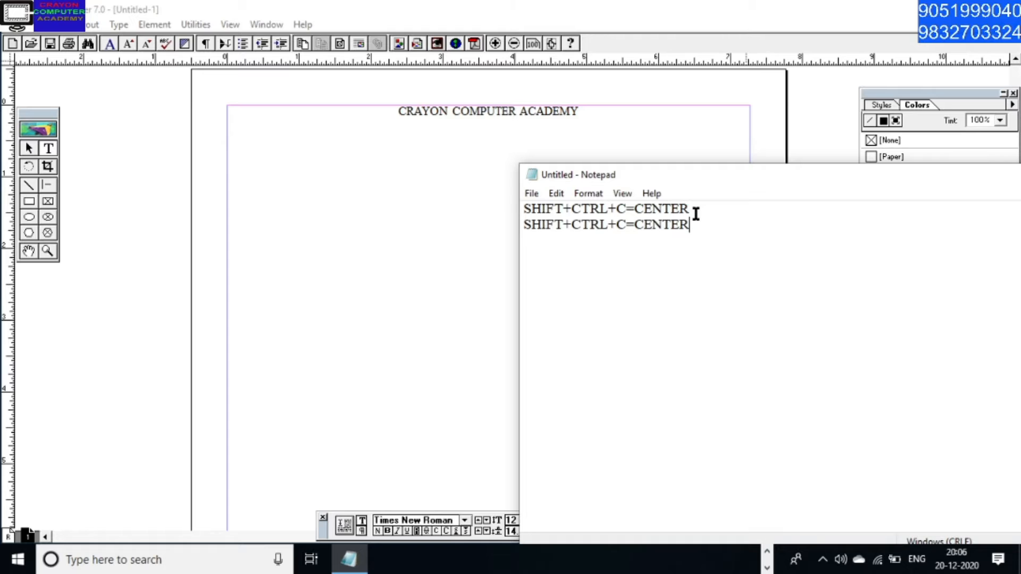
left_click(625, 224)
key("BackSpace")
type("L")
left_click_drag(688, 224, 633, 223)
type("LEFT")
Add the third note line "SHIFT+CTRL+R=RIGHT" and move the Notepad window further away from the heading
key("ctrl+v")
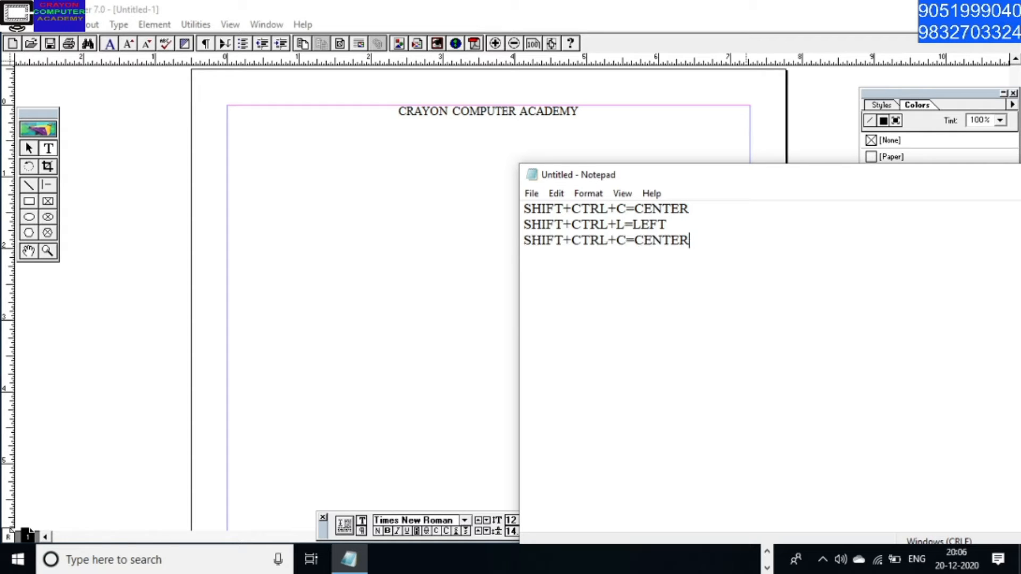
key("BackSpace")
key("BackSpace")
key("BackSpace")
key("BackSpace")
key("BackSpace")
key("BackSpace")
key("BackSpace")
key("BackSpace")
type("R")
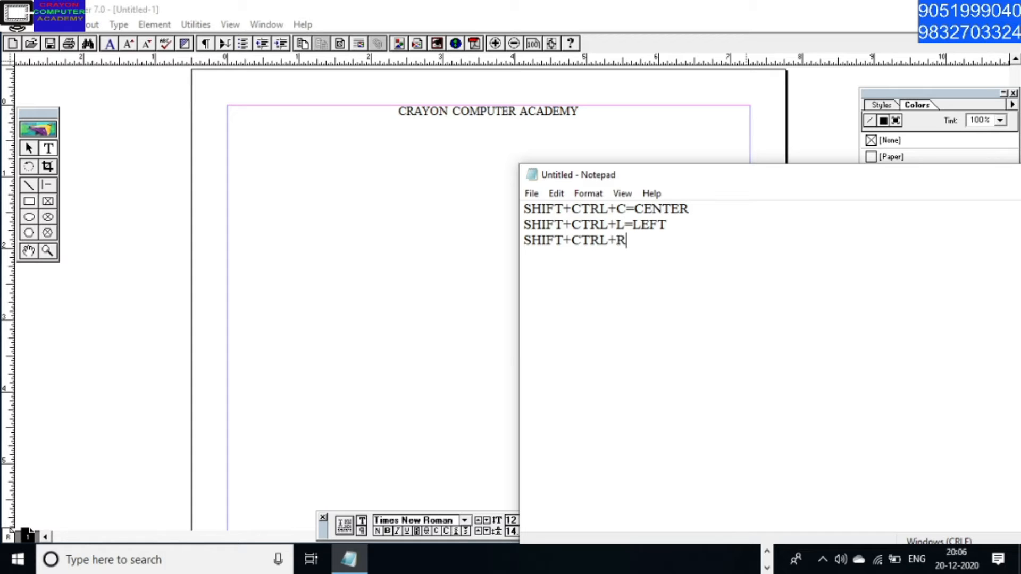
type("=RIGHT")
left_click_drag(766, 183, 693, 274)
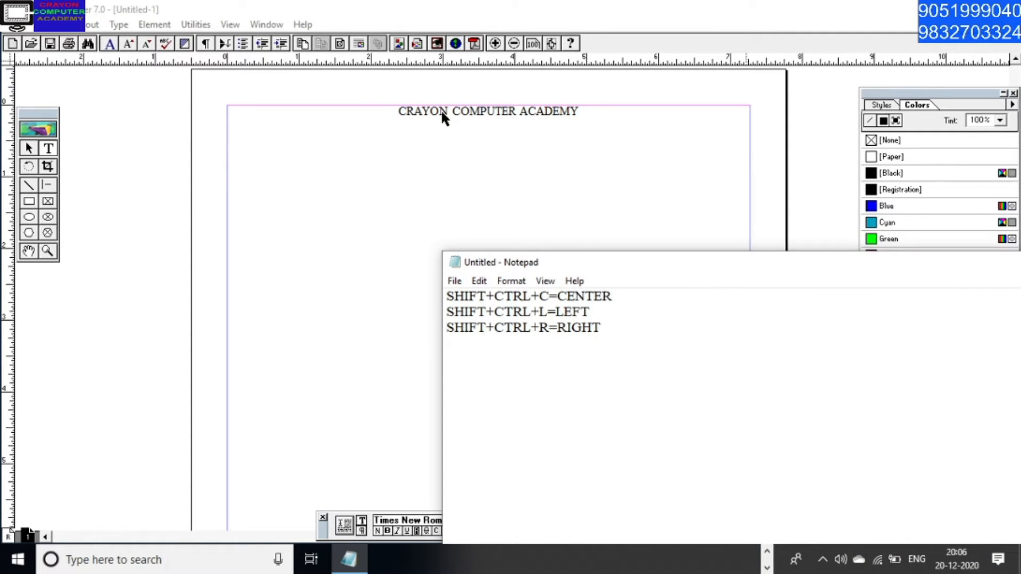
Switch to PageMaker and set the selected heading's font size to 24
left_click(389, 16)
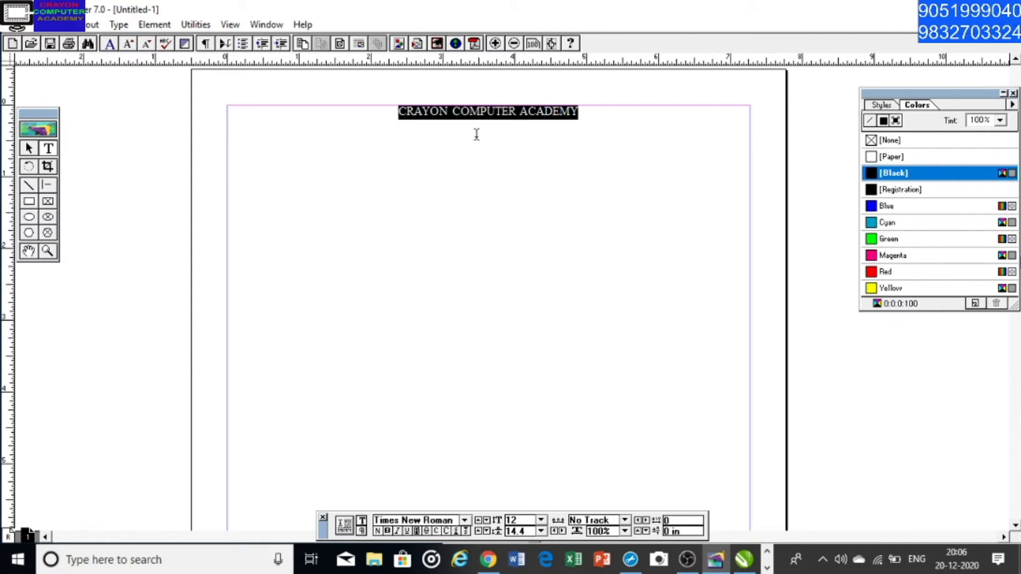
left_click(542, 521)
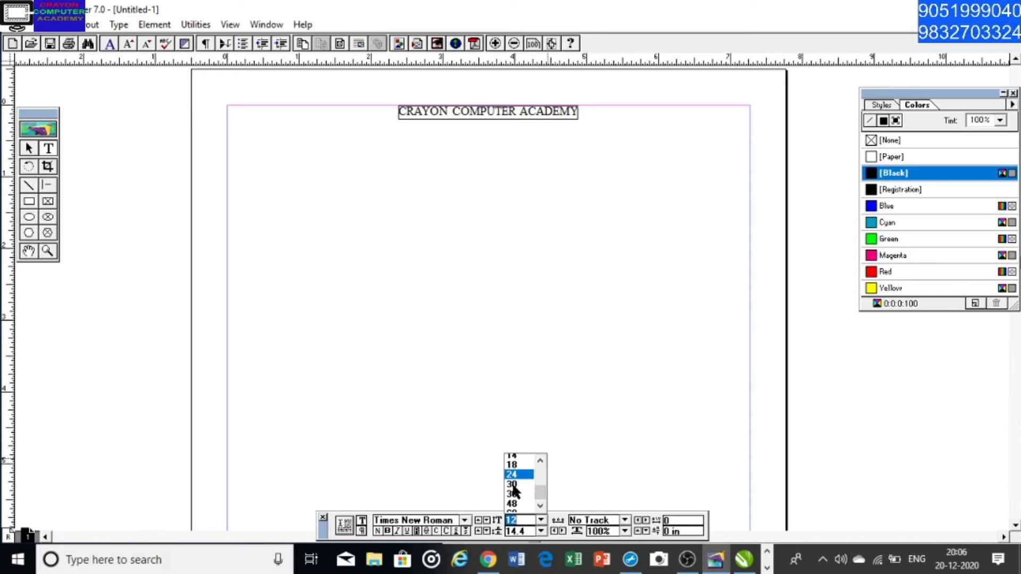
left_click(512, 488)
Change the selected heading's font to Arial Black
left_click(462, 521)
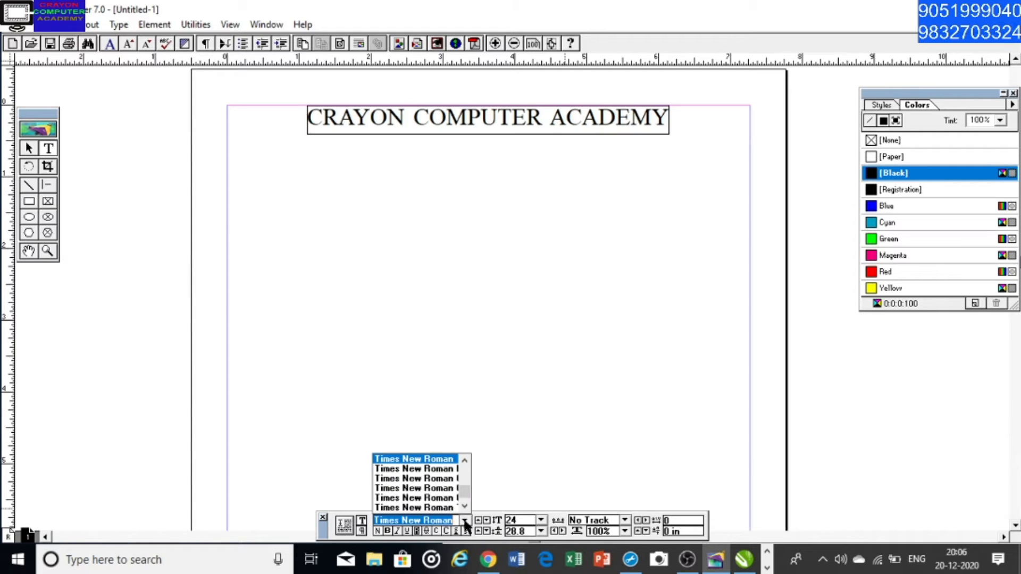
left_click_drag(462, 487, 468, 469)
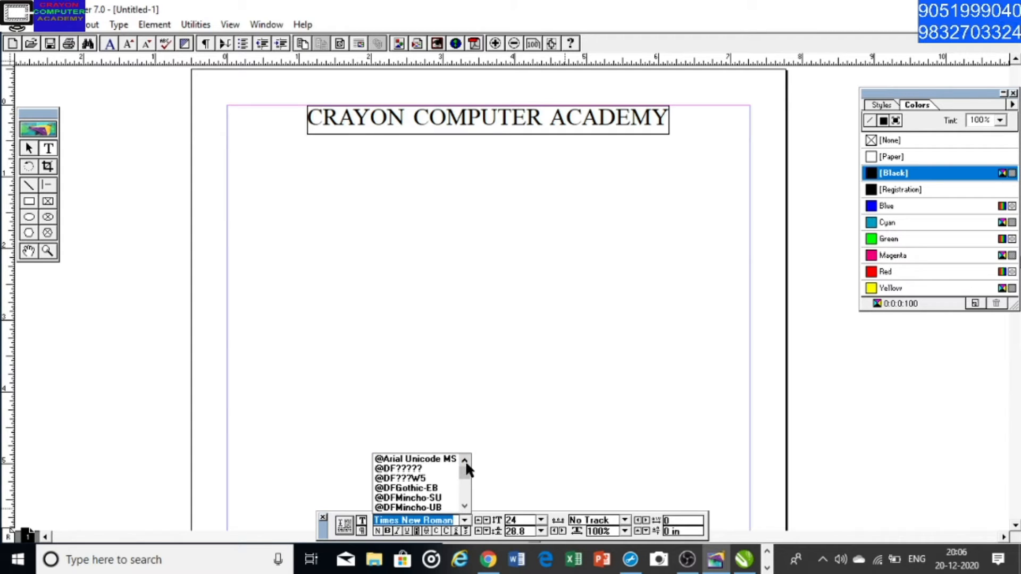
type("A")
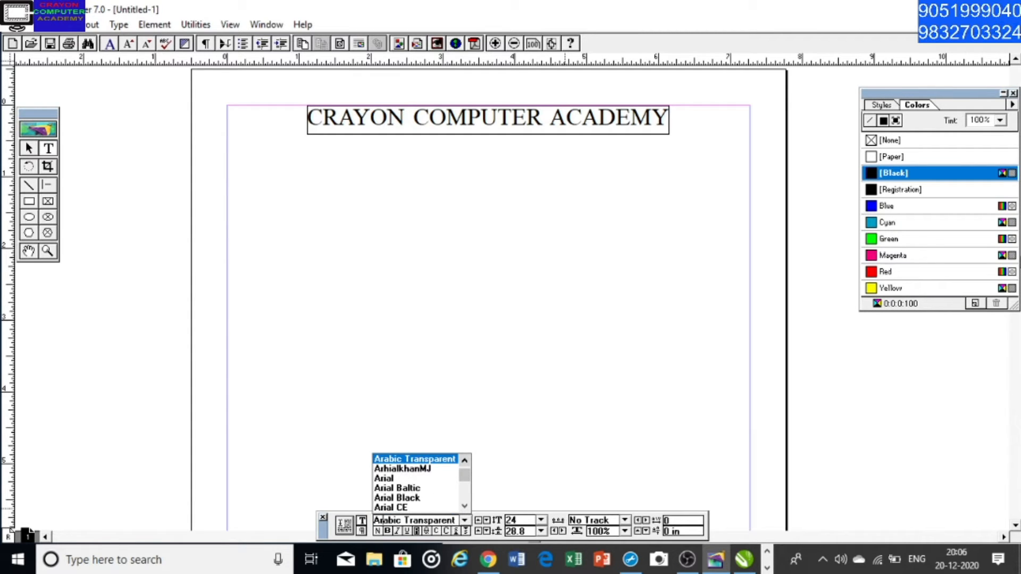
type("rial")
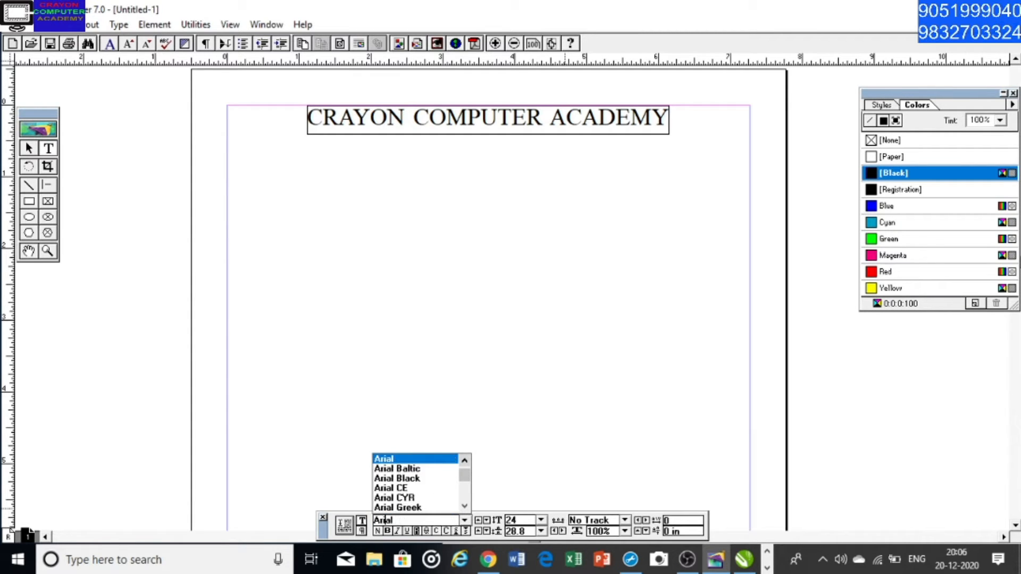
left_click(411, 475)
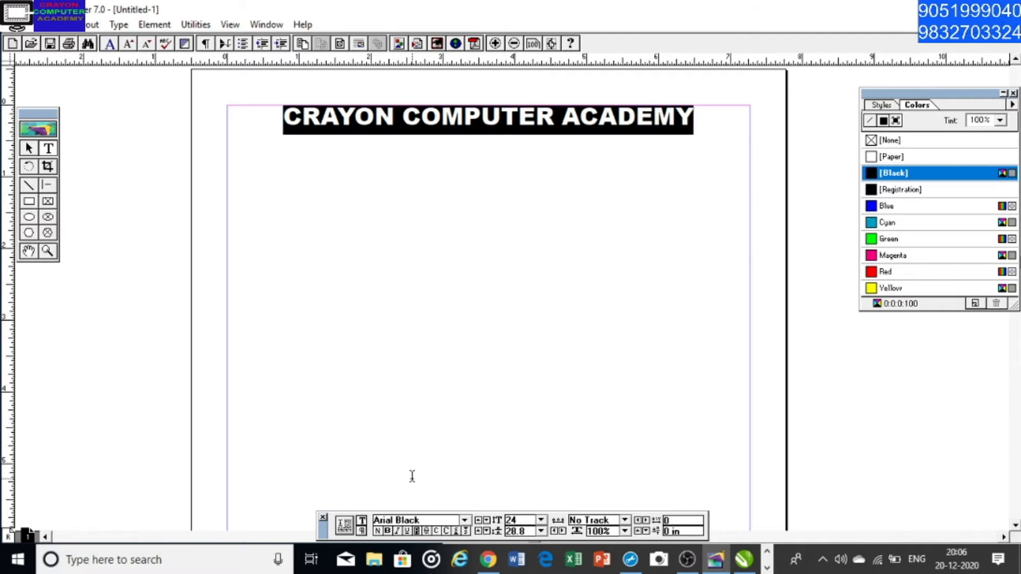
Widen the heading's characters to a horizontal scale of 126% so the line fills the width between the margins
left_click(561, 531)
left_click(561, 531)
left_click(561, 531)
left_click(561, 532)
left_click(561, 532)
left_click(561, 532)
left_click(561, 532)
left_click(561, 532)
left_click(561, 531)
left_click(561, 531)
left_click(561, 531)
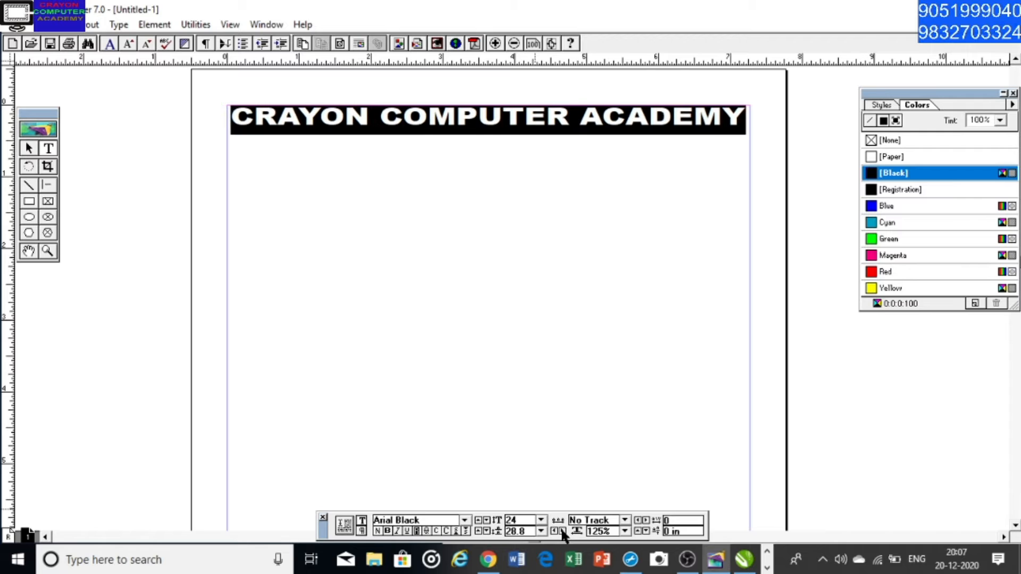
left_click(561, 532)
left_click(561, 531)
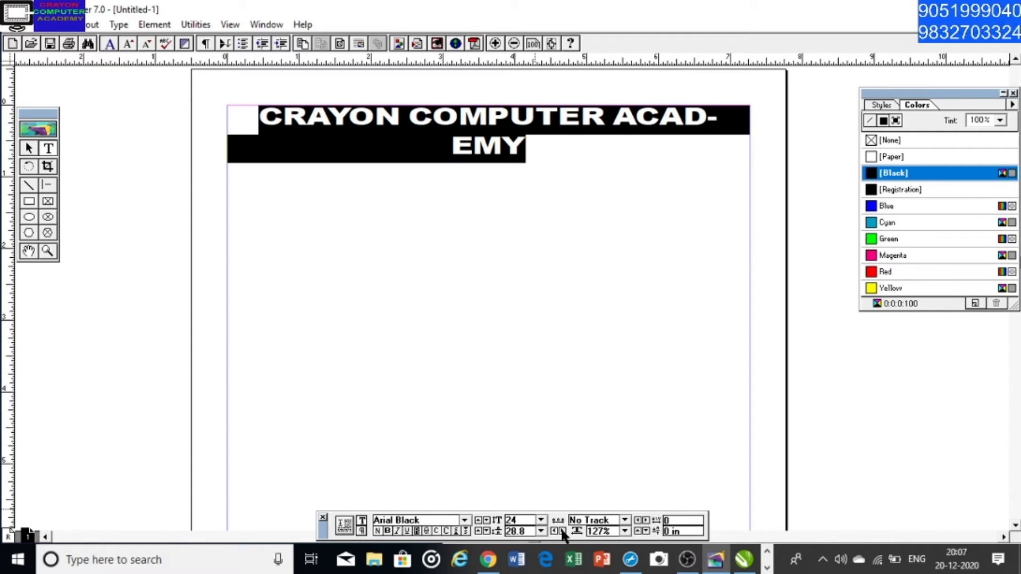
left_click(553, 533)
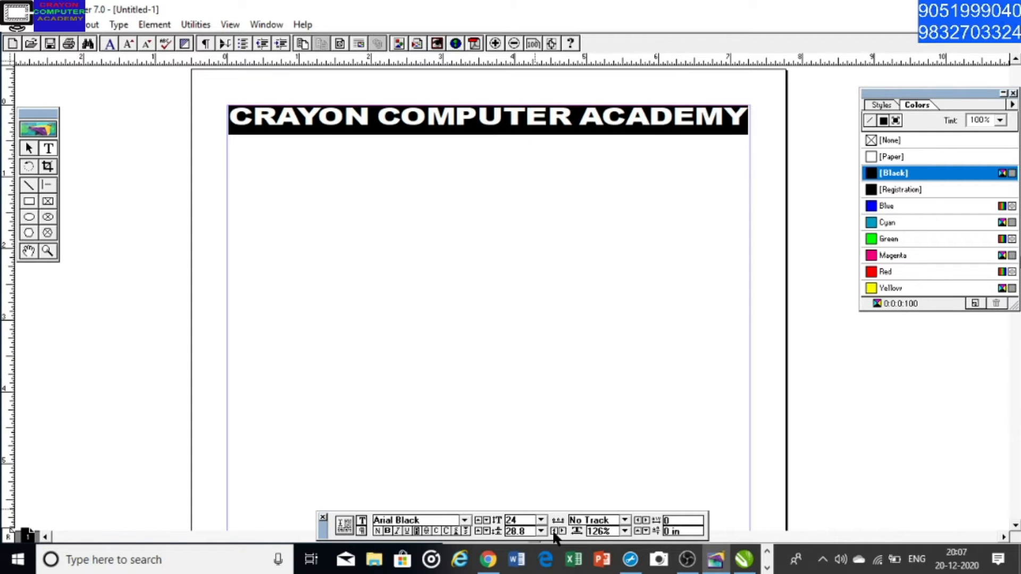
Examine the formatted heading's text block with the Pointer tool, compare with the Text tool, and return to the Pointer tool
left_click(29, 149)
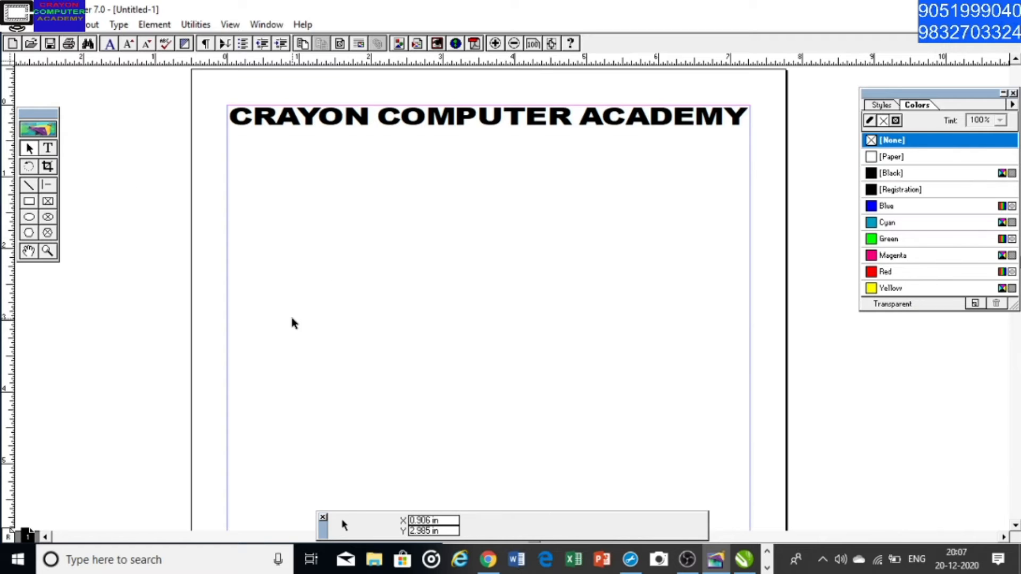
left_click(487, 126)
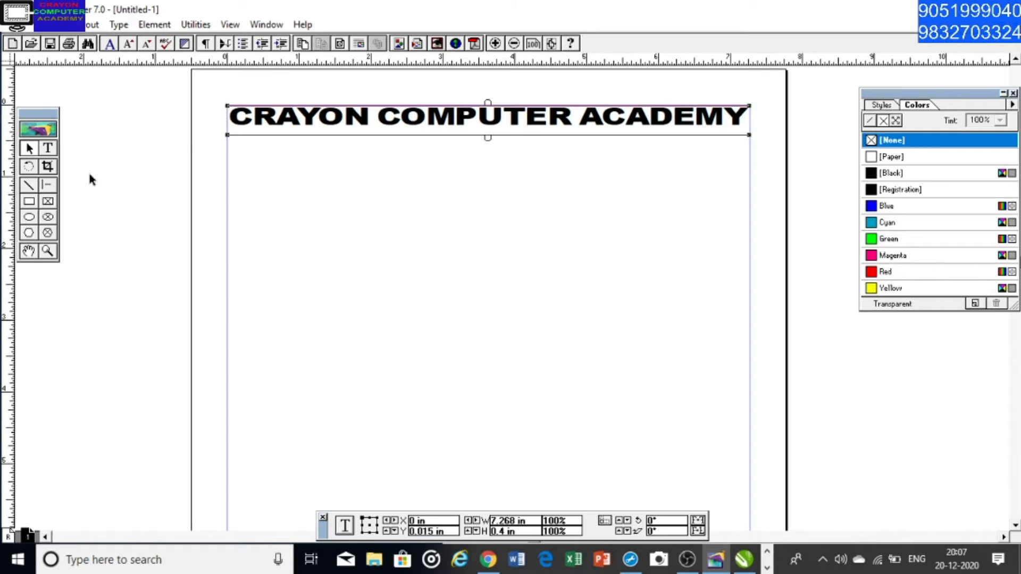
left_click(49, 149)
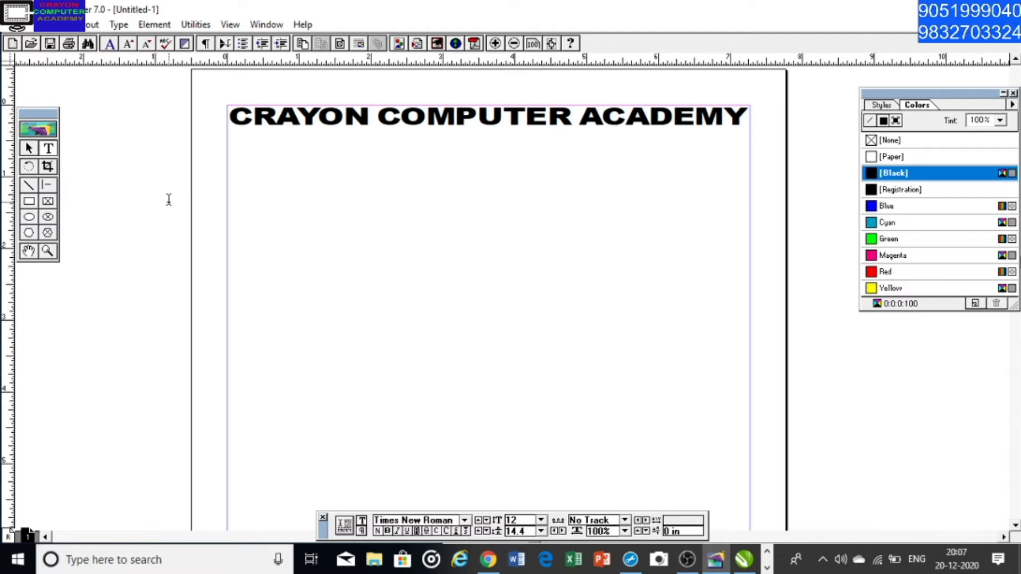
left_click(30, 150)
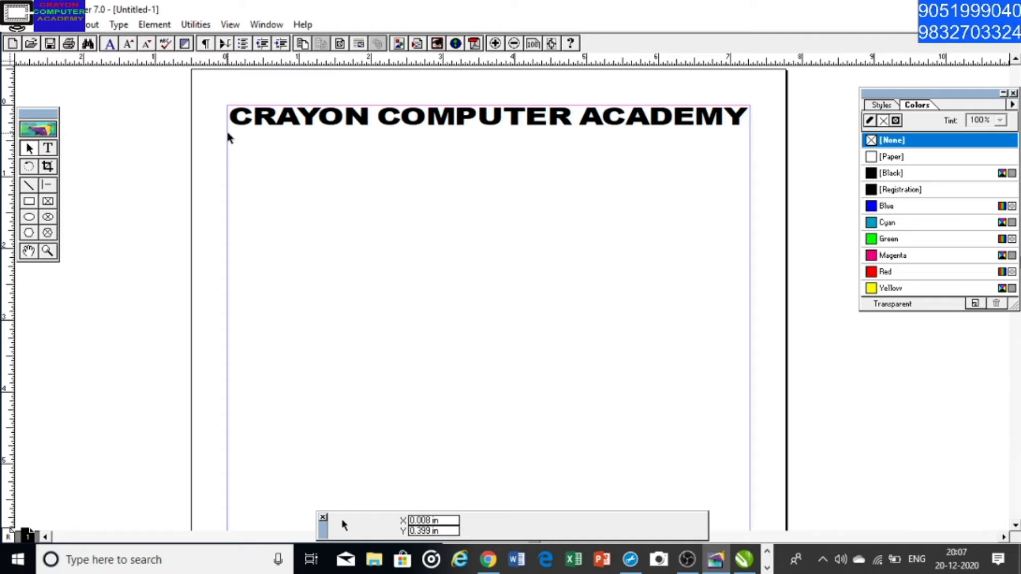
left_click_drag(228, 133, 350, 158)
key("ctrl+z")
left_click_drag(238, 135, 746, 496)
Start a body paragraph at the left margin below the heading with the words "Computer is an electronic device which"
left_click(49, 149)
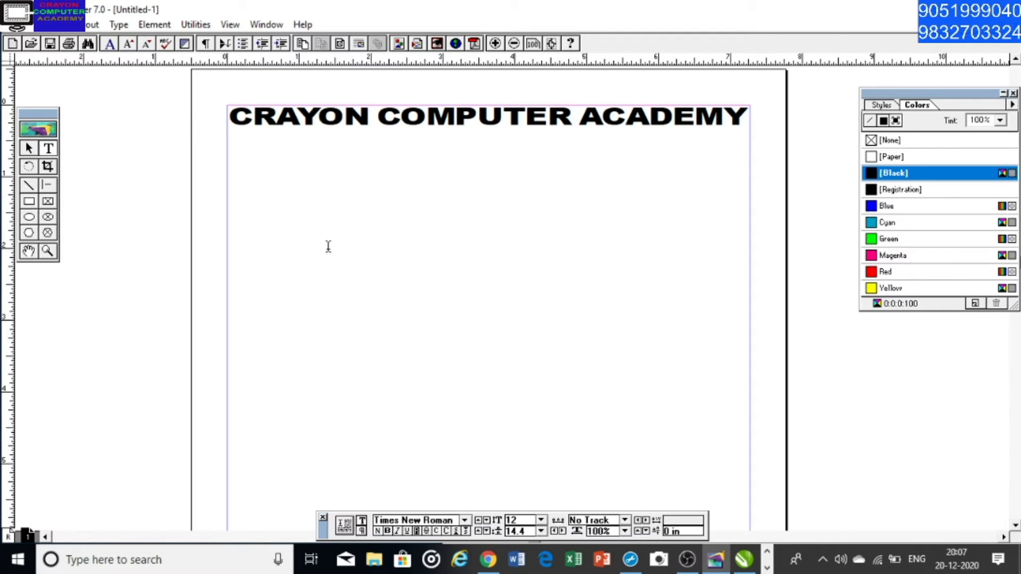
left_click(227, 141)
type("Computer ")
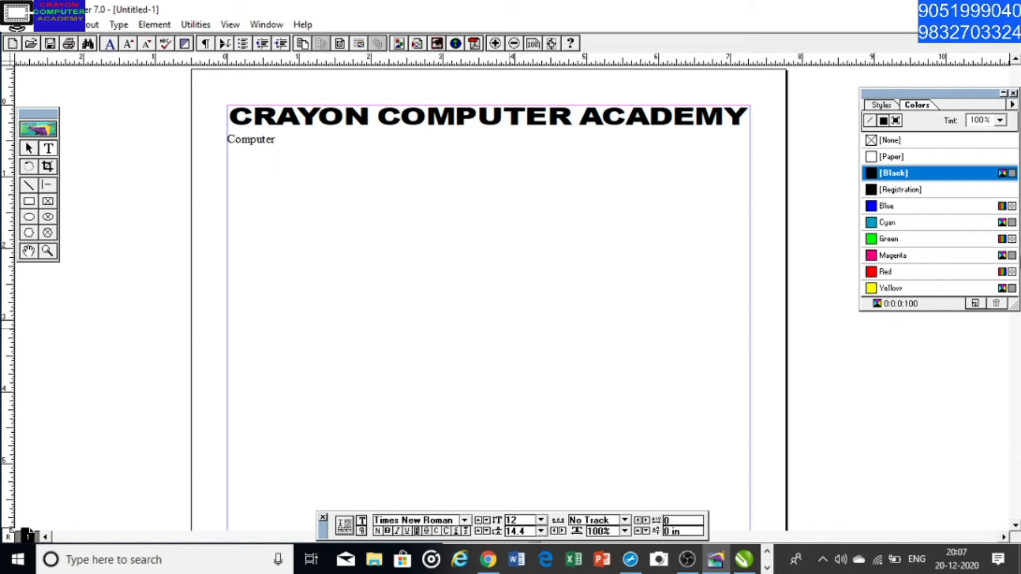
type("is an electronic ")
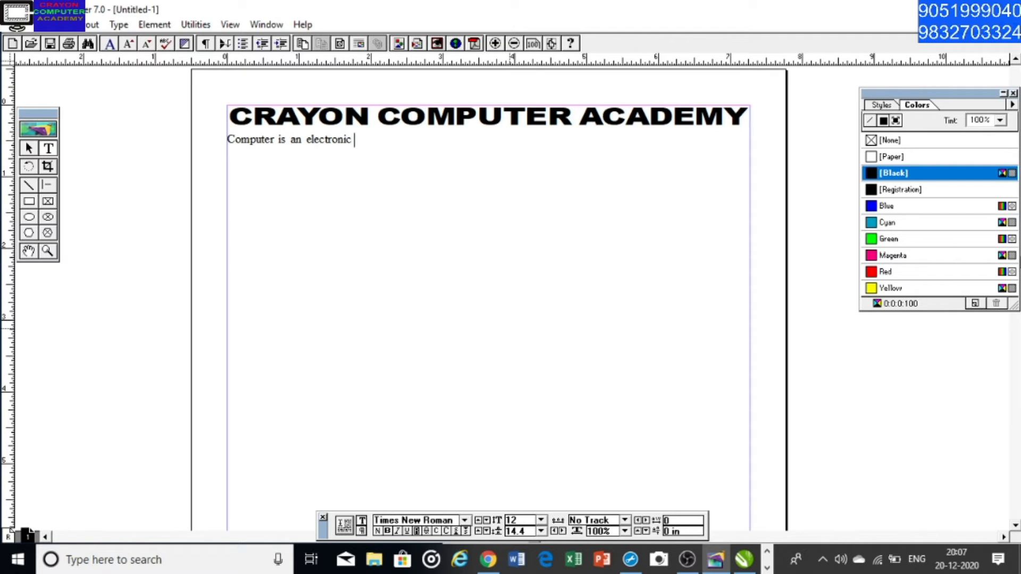
type("device which is main")
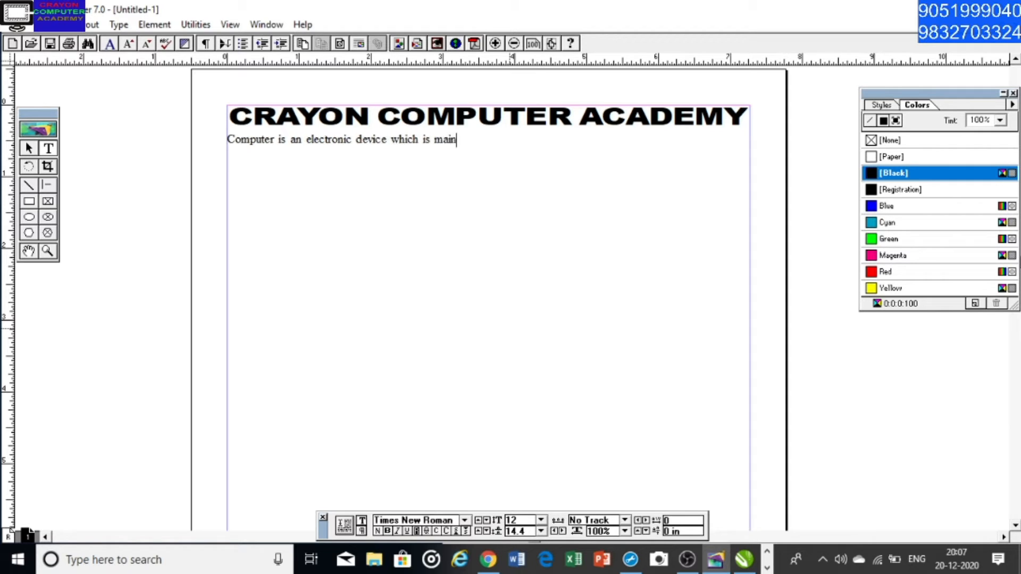
type("ly used")
Continue the body paragraph with "is mainly use for data processing and"
key("BackSpace")
type("for ")
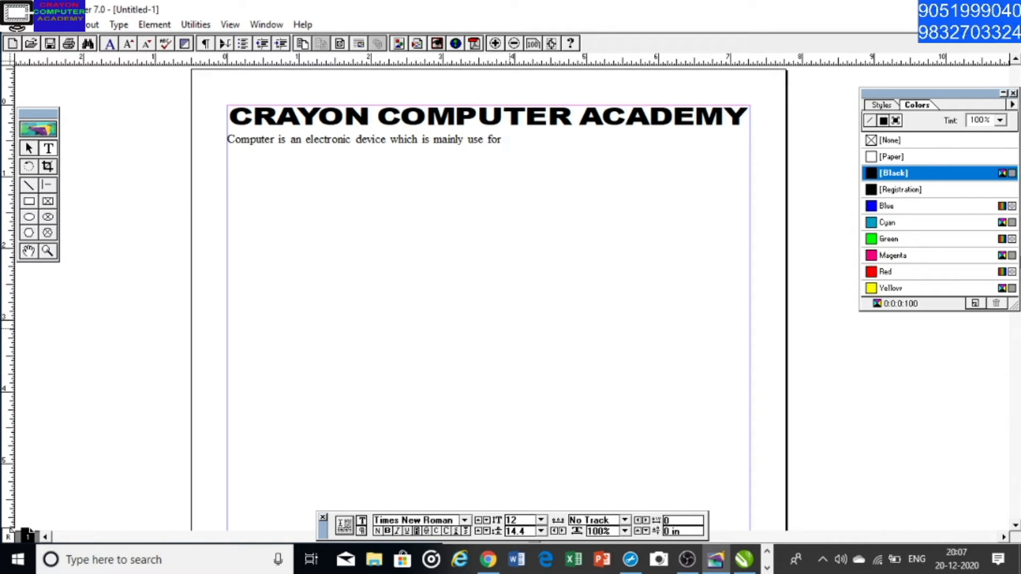
type("data p")
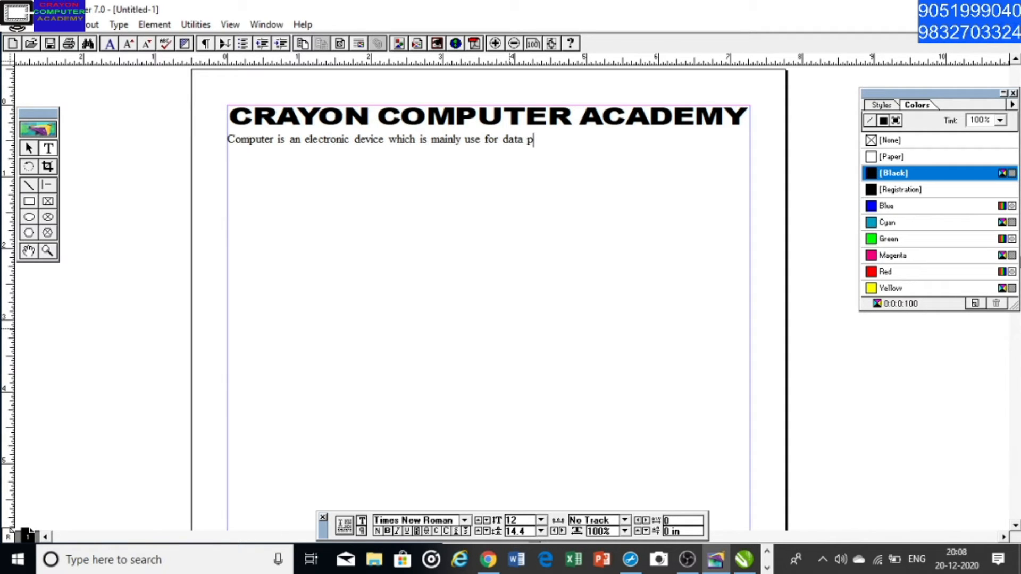
type("rocessin")
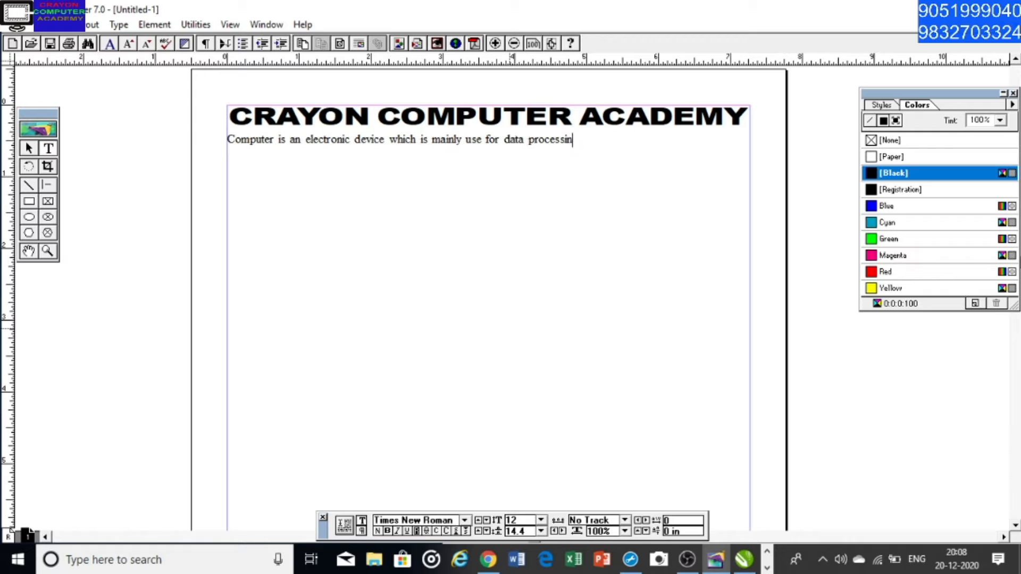
type("g and it per")
type("forms t")
type("he arith")
type("metica")
type("l and l")
type("ogica")
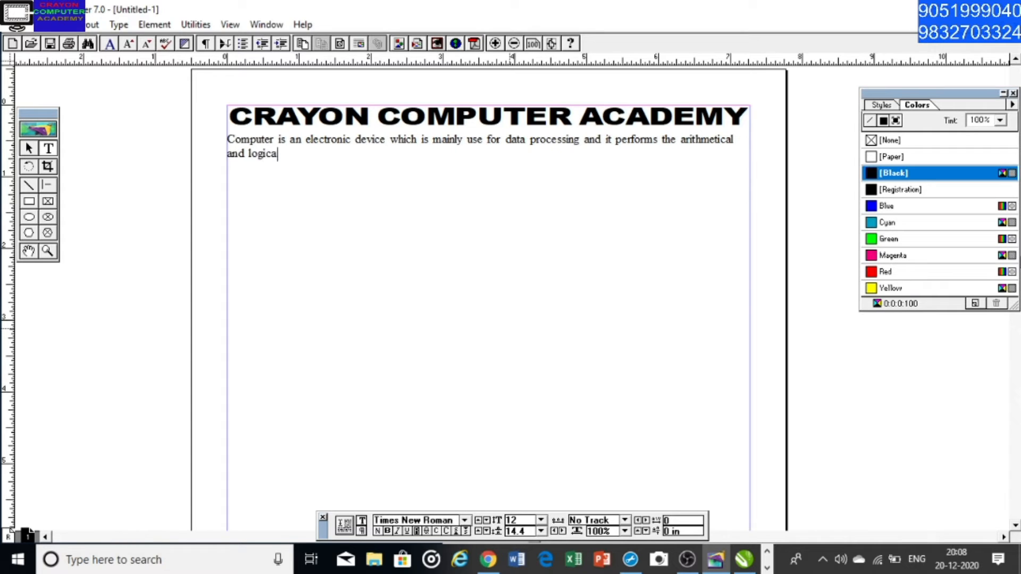
type("l operation on")
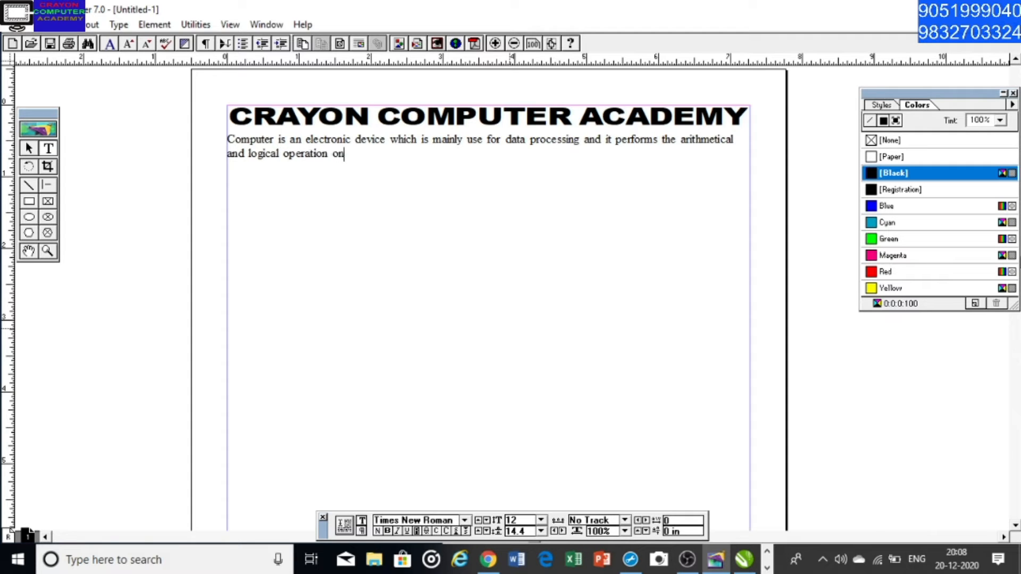
type(" the input data and ")
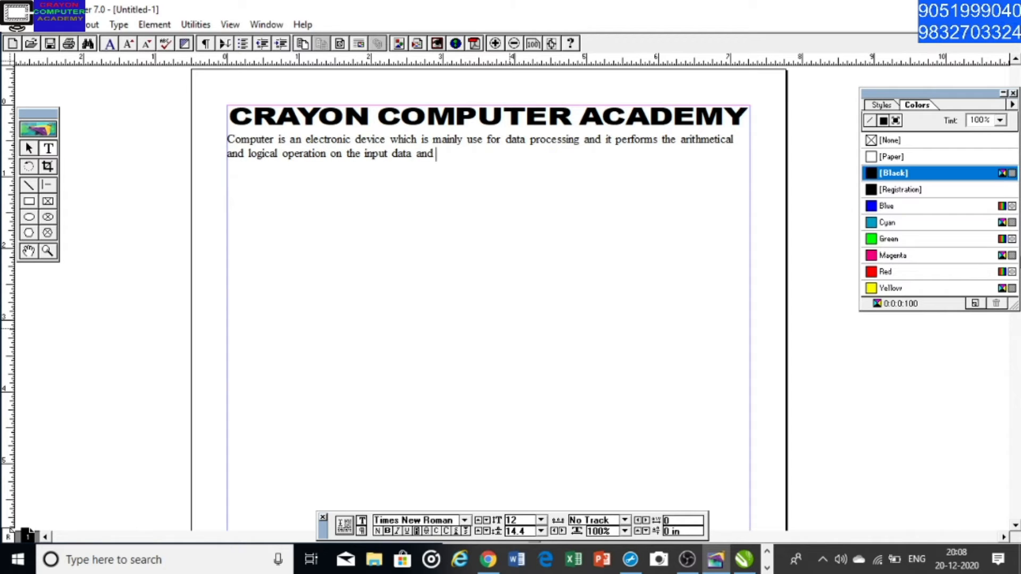
type("gives us ")
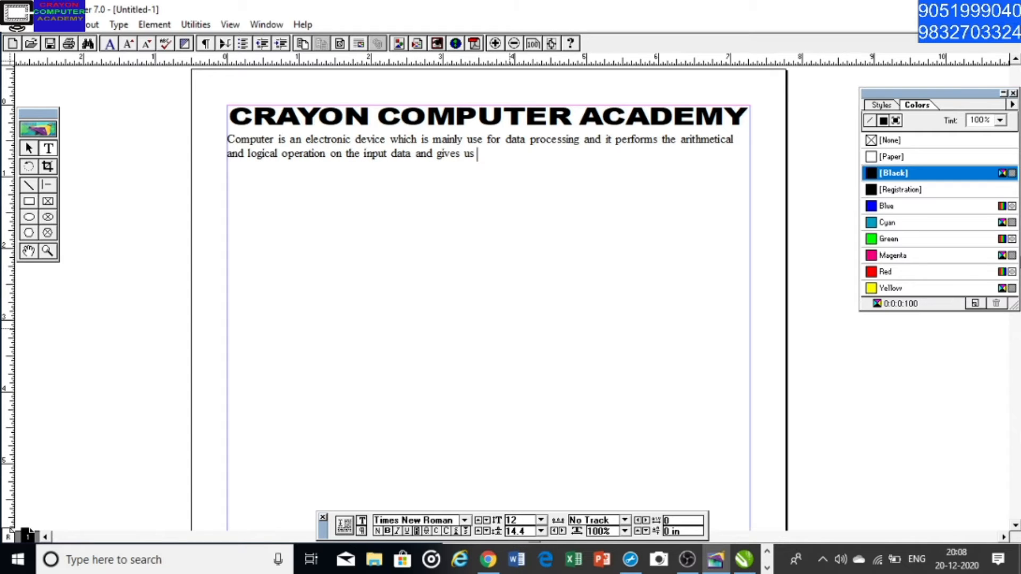
type("perfect output")
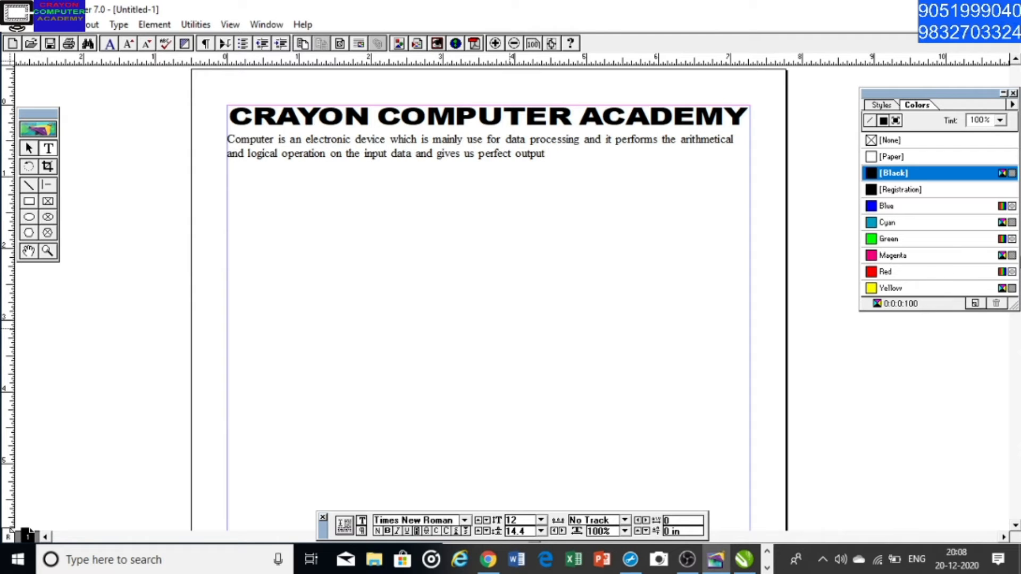
type(".")
Check the new paragraph's text block with the Pointer tool, then highlight all its text with the Text tool
left_click(31, 149)
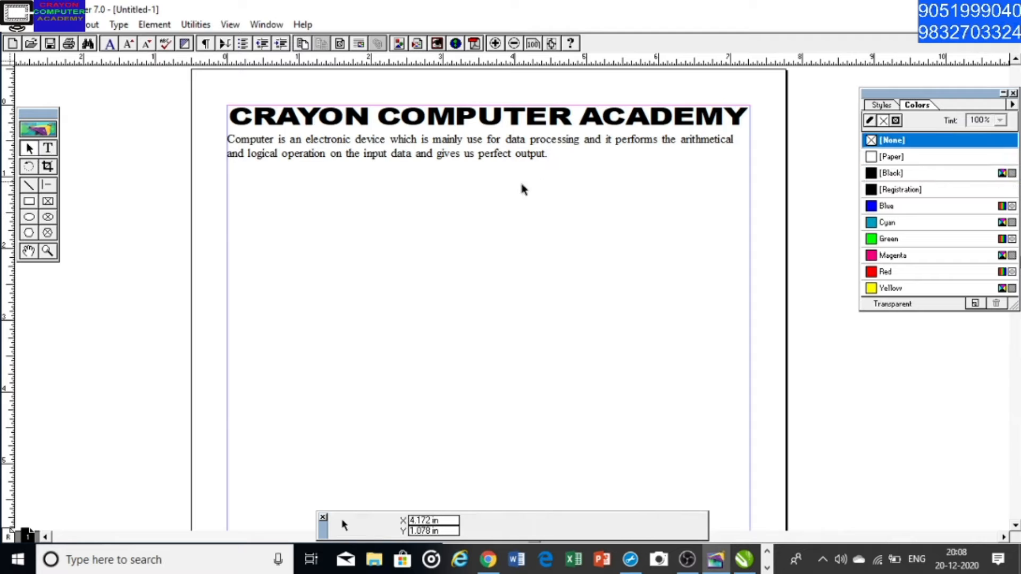
left_click(431, 159)
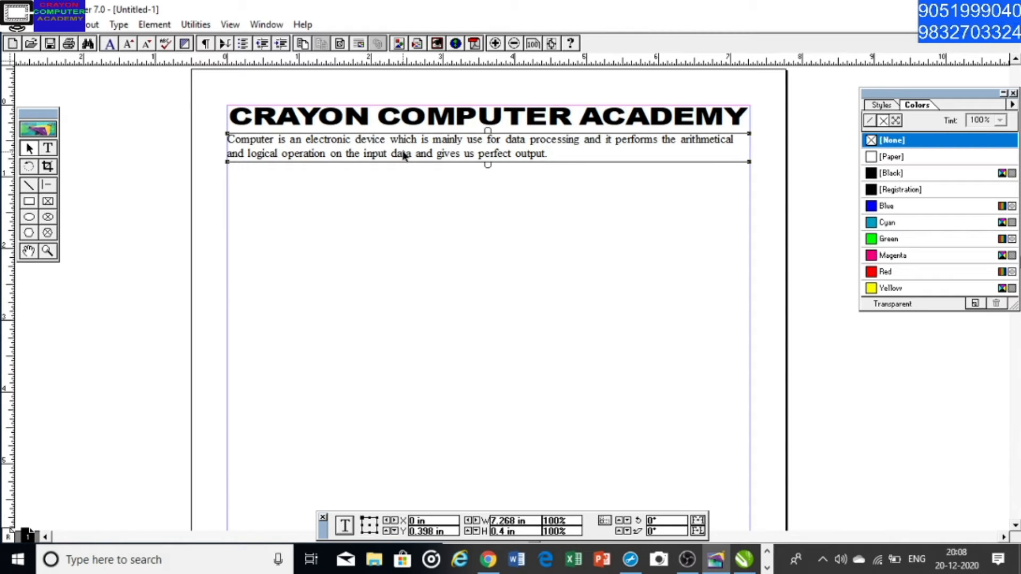
left_click(48, 149)
left_click_drag(229, 139, 580, 153)
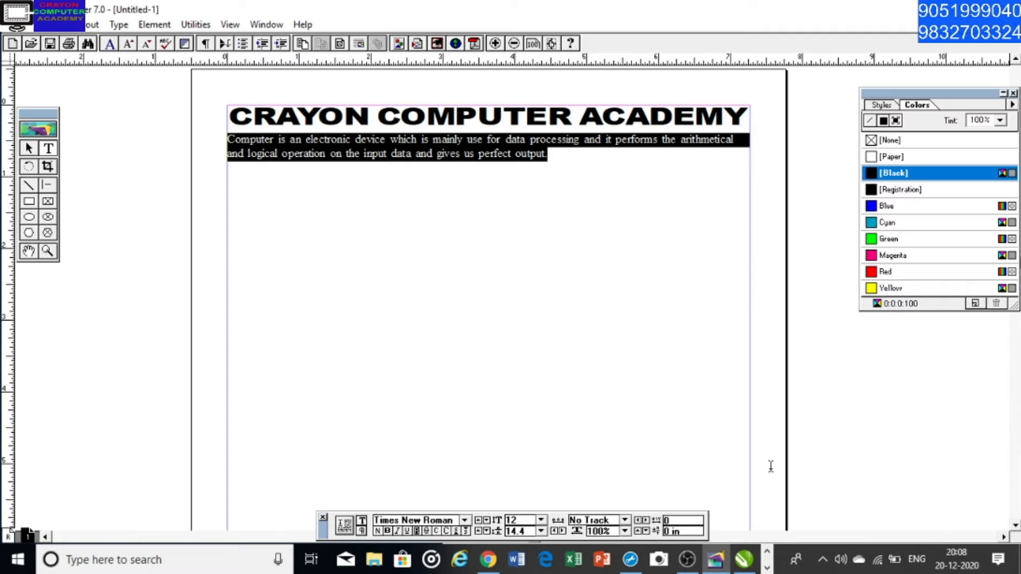
Switch to Notepad and add the lines "ctrl+c=Copy" and "Ctrl+V=paste" to the shortcut notes
left_click(767, 568)
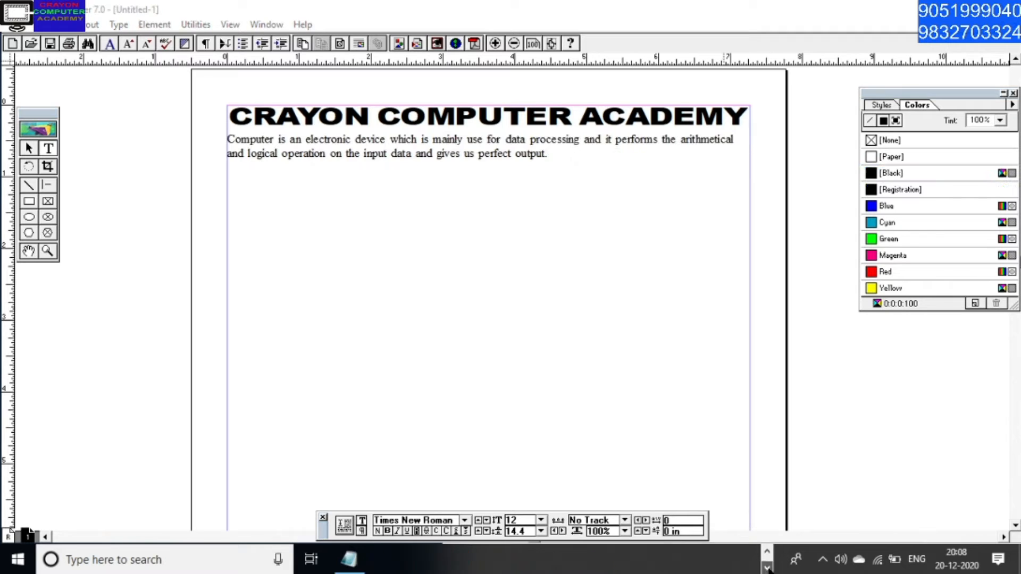
left_click(349, 559)
key("Return")
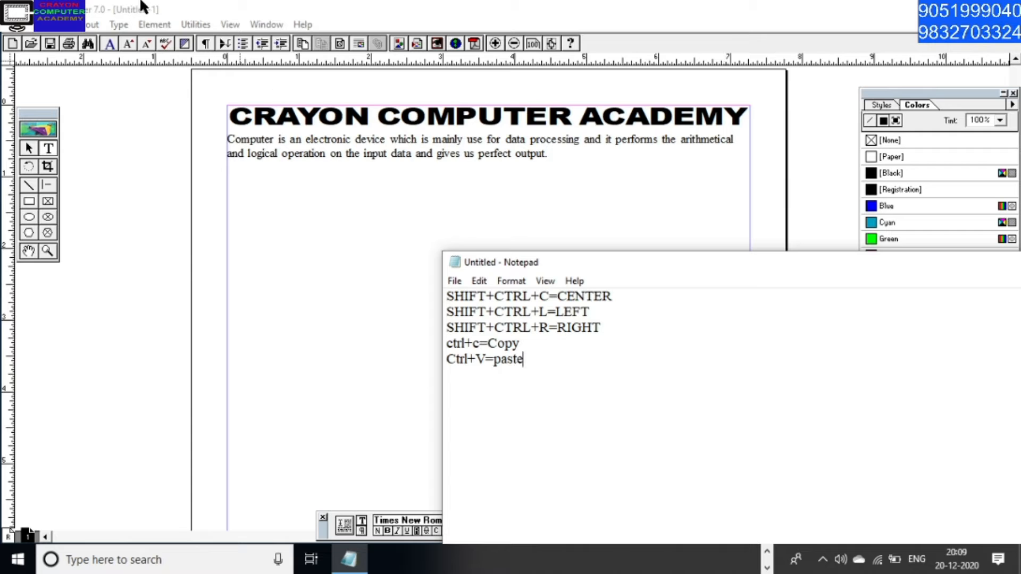
left_click(478, 282)
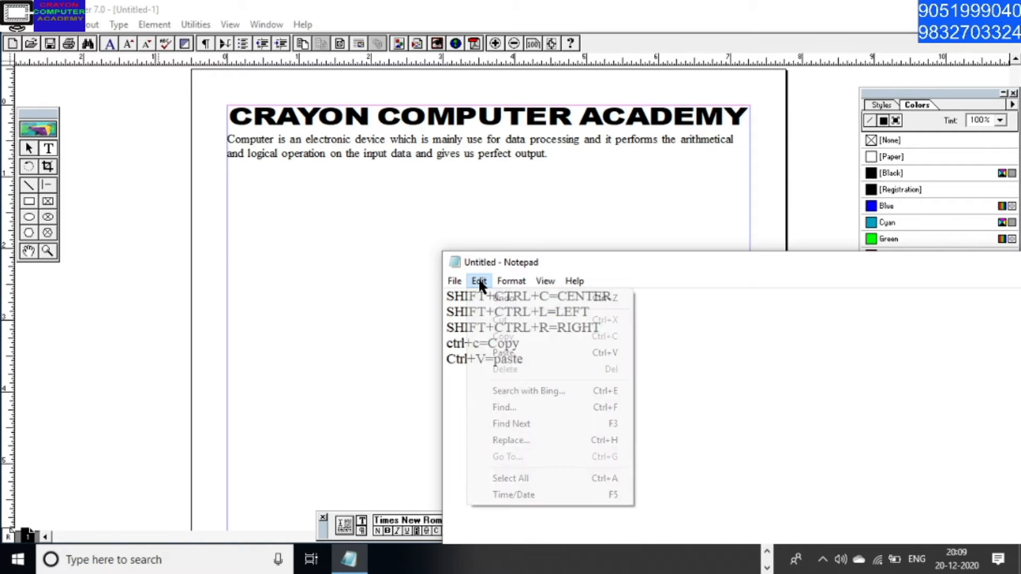
left_click(479, 282)
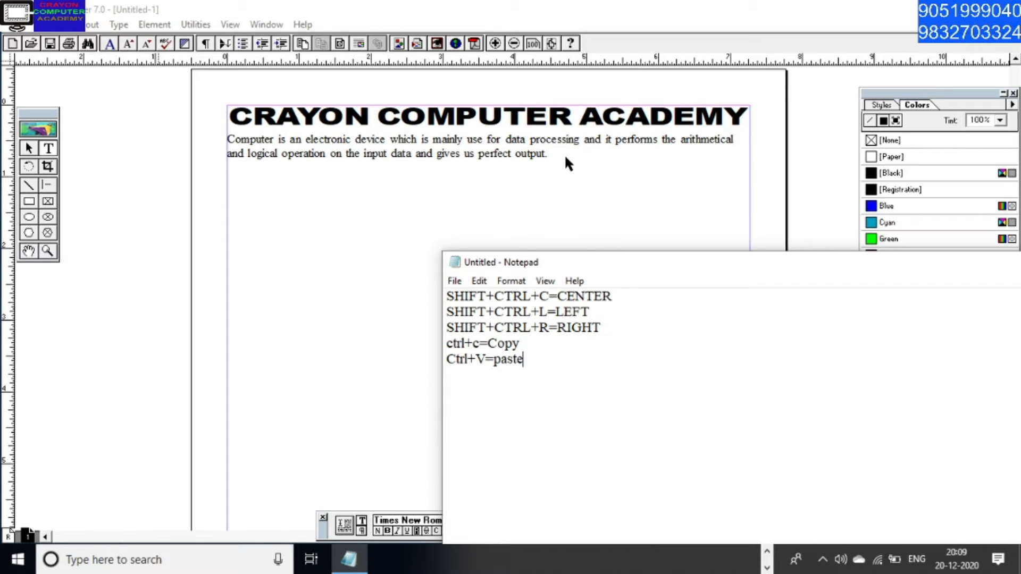
Switch back to PageMaker, copy the whole body paragraph and place the text cursor after its last word
left_click(542, 158)
left_click(47, 150)
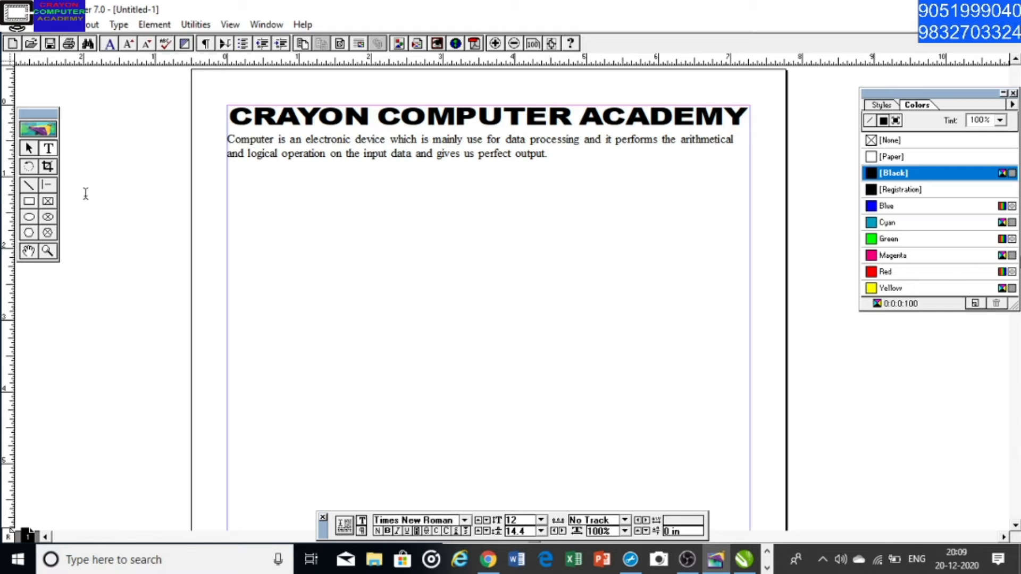
left_click_drag(228, 141, 559, 156)
key("ctrl+c")
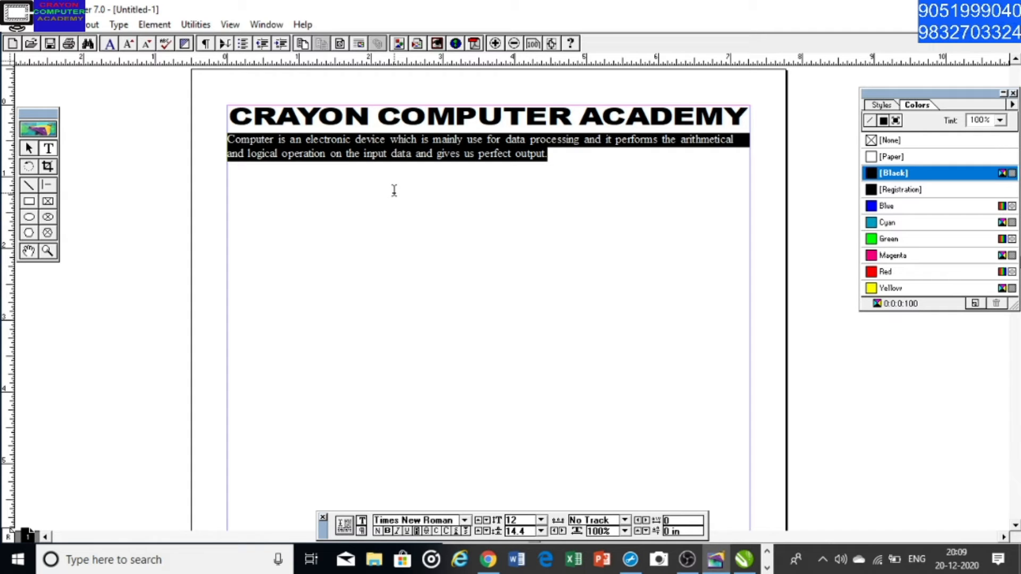
left_click(553, 158)
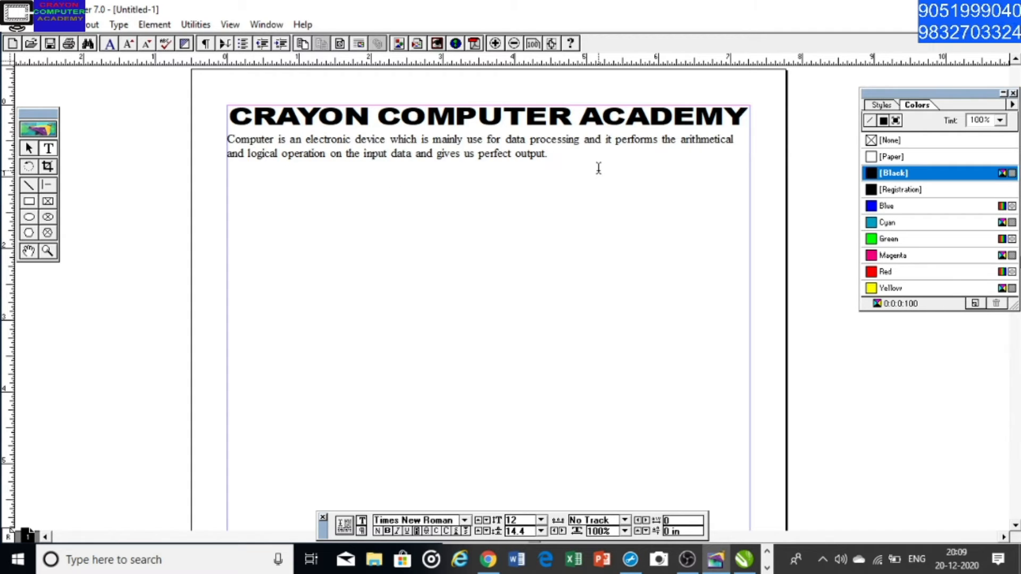
Paste the copied paragraph repeatedly at the end of the text until it fills the page down to the bottom margin
key("ctrl+v")
key("ctrl+v")
key("ctrl+v")
key("ctrl+v")
key("ctrl+v")
key("ctrl+v")
key("ctrl+v")
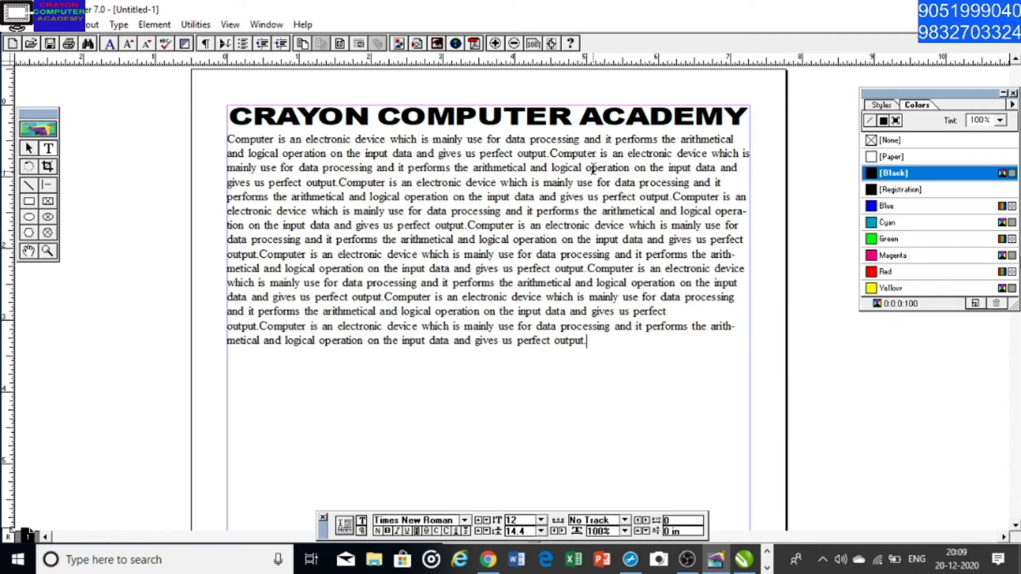
key("ctrl+v")
key("ctrl+v")
key("ctrl+v")
key("ctrl+v")
key("ctrl+v")
scroll(504, 276, "down", 1)
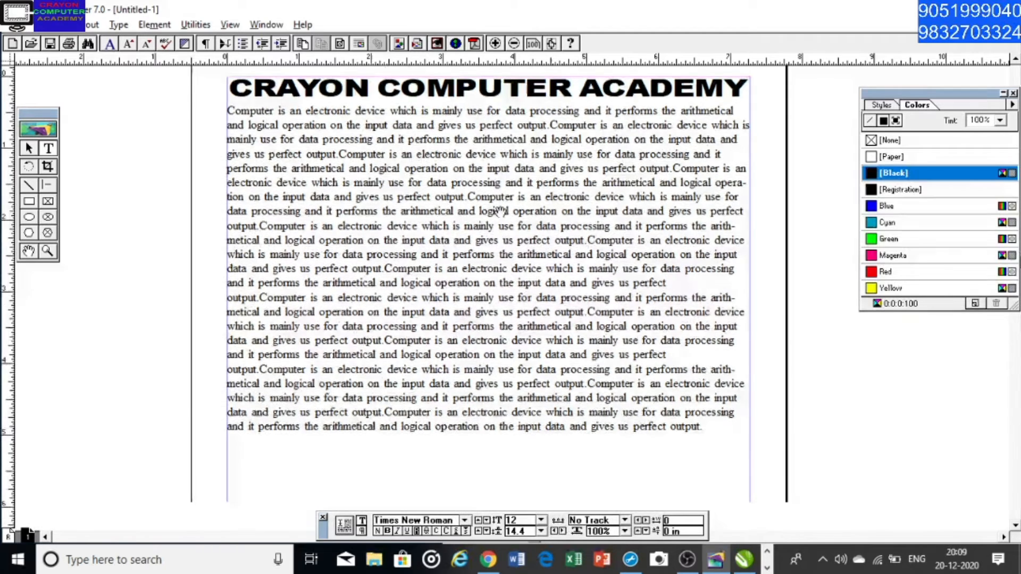
scroll(500, 211, "down", 5)
key("ctrl+v")
key("ctrl+v")
key("ctrl+v")
key("ctrl+v")
key("ctrl+v")
key("ctrl+v")
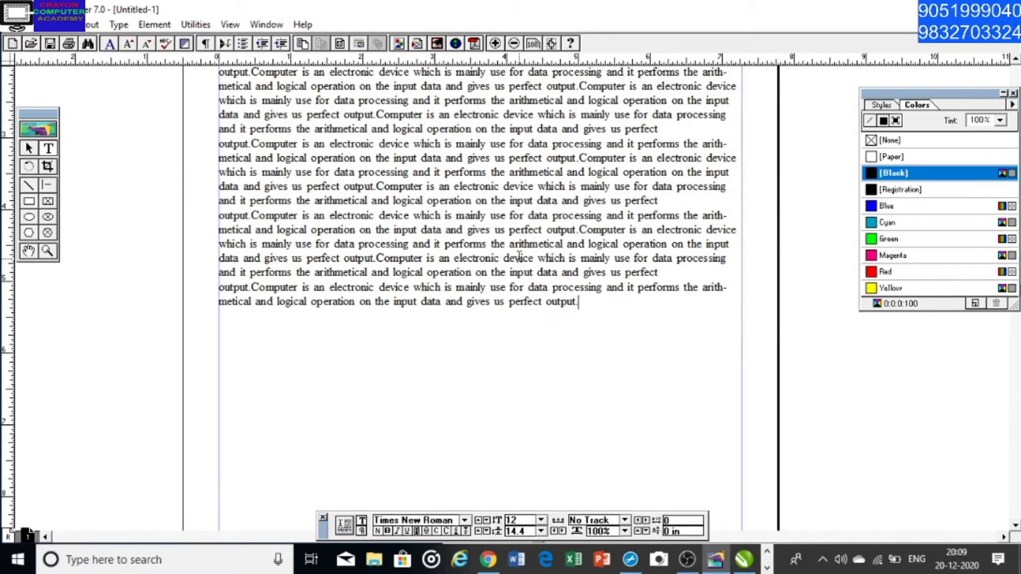
key("ctrl+v")
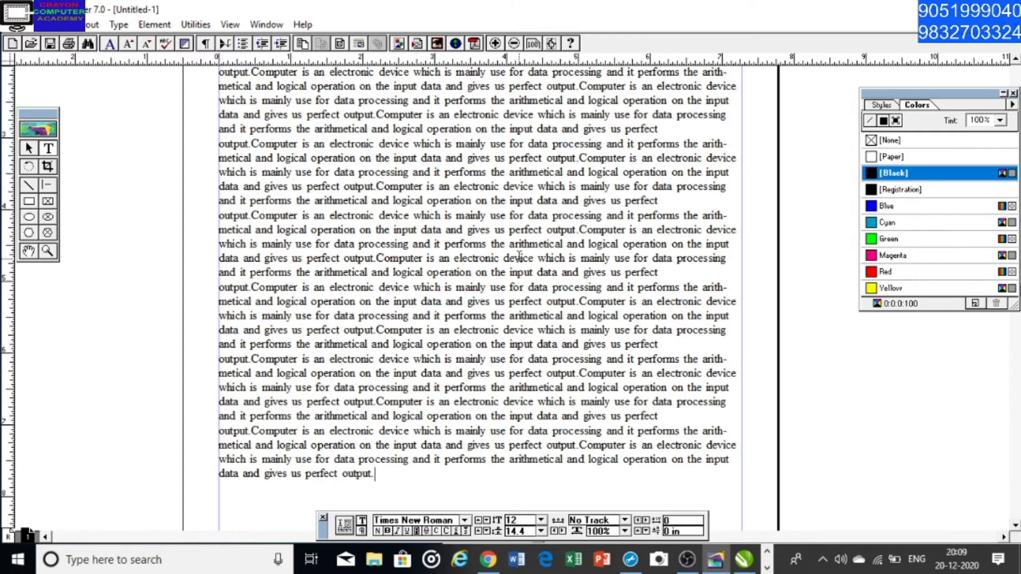
scroll(519, 257, "down", 6)
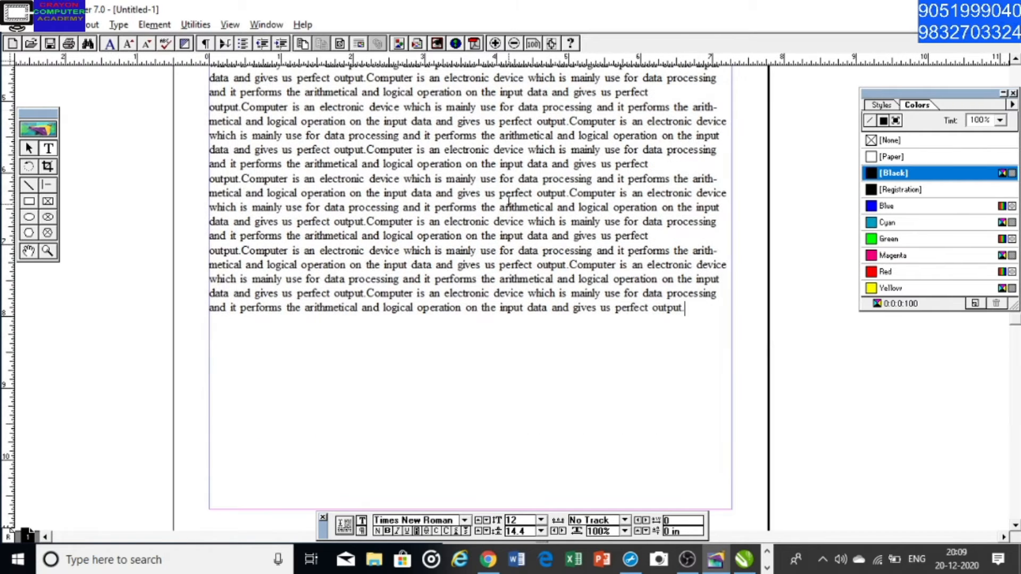
key("ctrl+v")
key("ctrl+v")
key("ctrl+v")
key("ctrl+v")
key("ctrl+v")
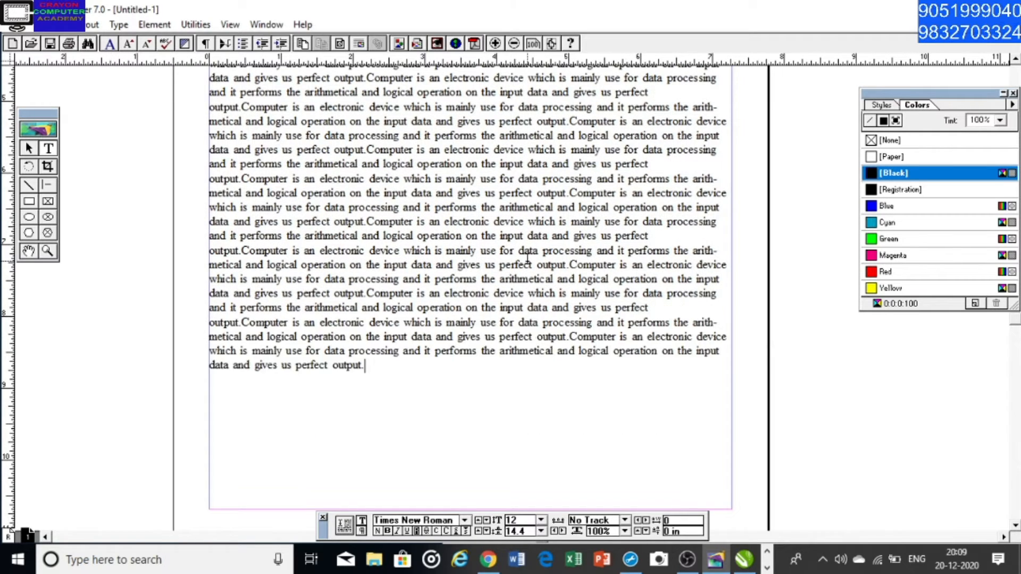
key("ctrl+v")
key("ctrl+v")
key("ctrl+v")
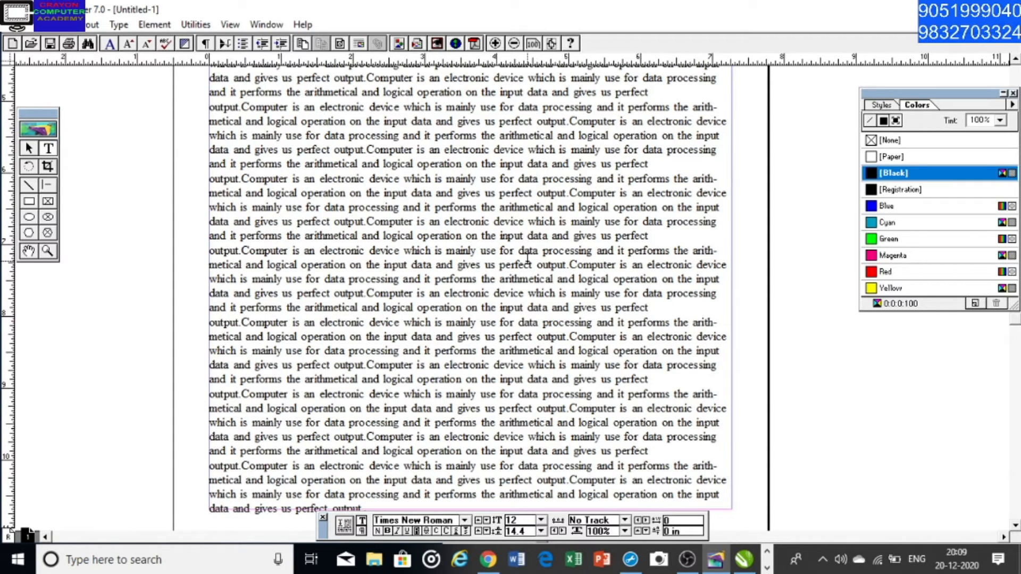
Nudge the body text block up close beneath the heading, to a Y position of 0.308 in
left_click(29, 251)
left_click_drag(364, 77, 369, 169)
left_click_drag(379, 129, 382, 175)
left_click_drag(375, 107, 374, 173)
left_click_drag(378, 132, 376, 245)
left_click(29, 149)
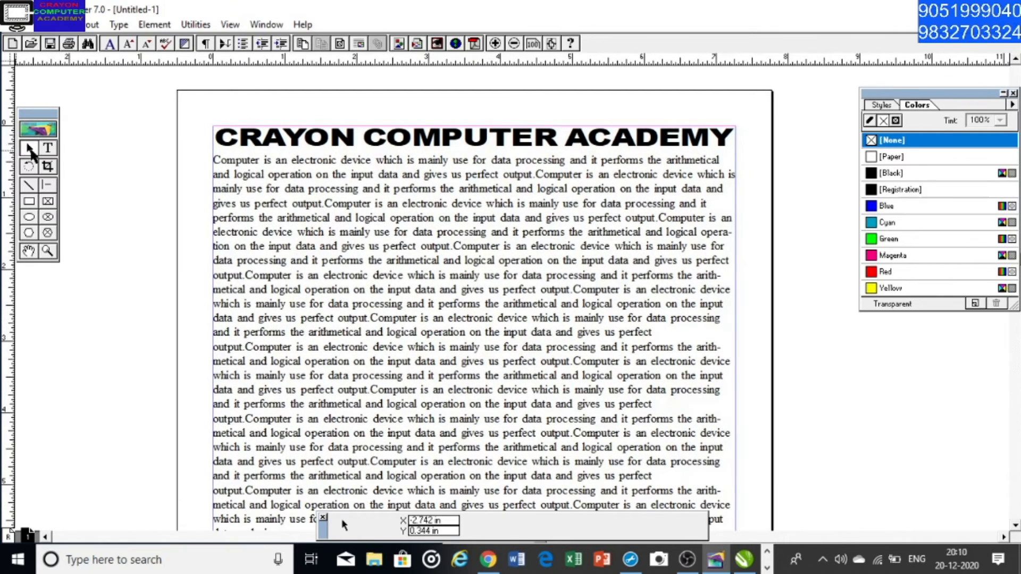
left_click(394, 271)
key("Up")
key("Up")
key("Up")
key("Up")
key("Up")
key("Up")
key("Up")
key("Up")
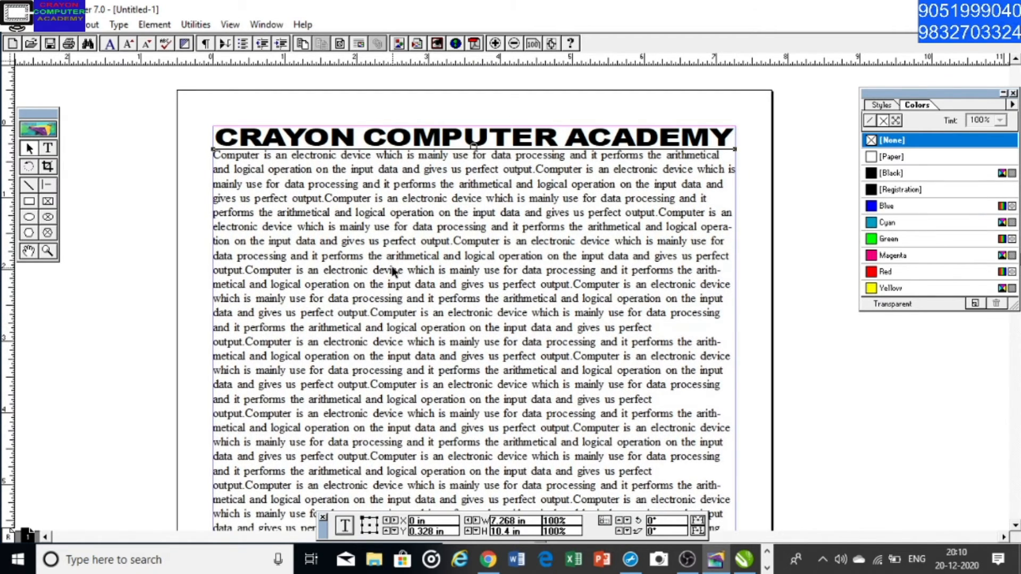
key("Up")
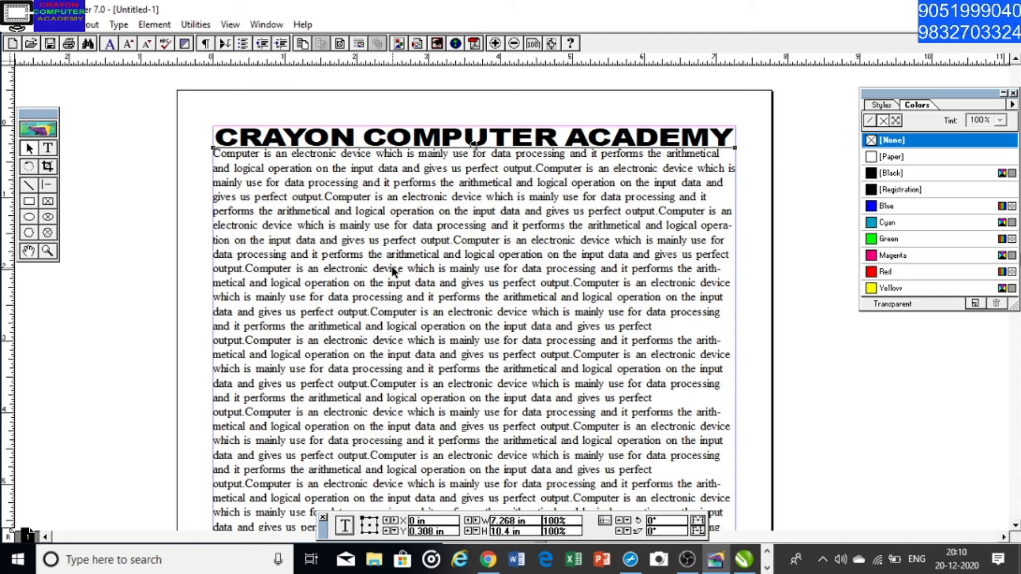
left_click(47, 152)
scroll(381, 260, "down", 10)
scroll(423, 330, "down", 3)
scroll(399, 197, "up", 8)
scroll(410, 253, "up", 5)
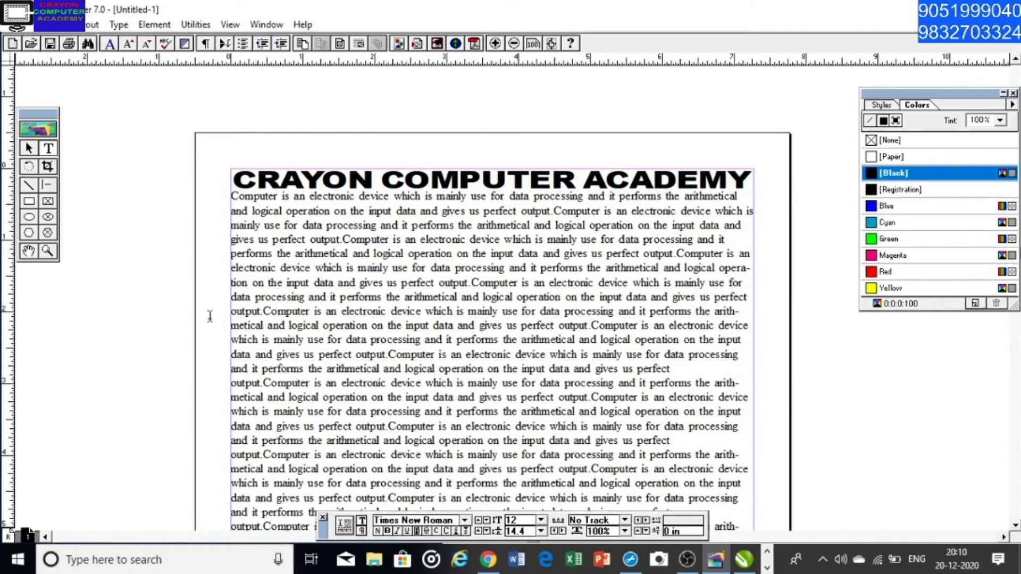
left_click(29, 149)
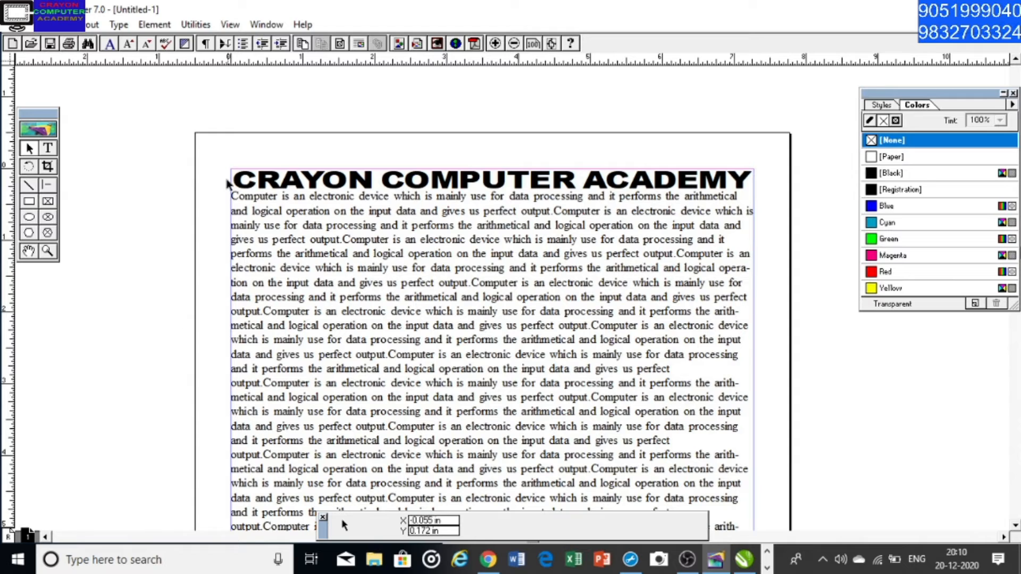
left_click_drag(219, 166, 252, 313)
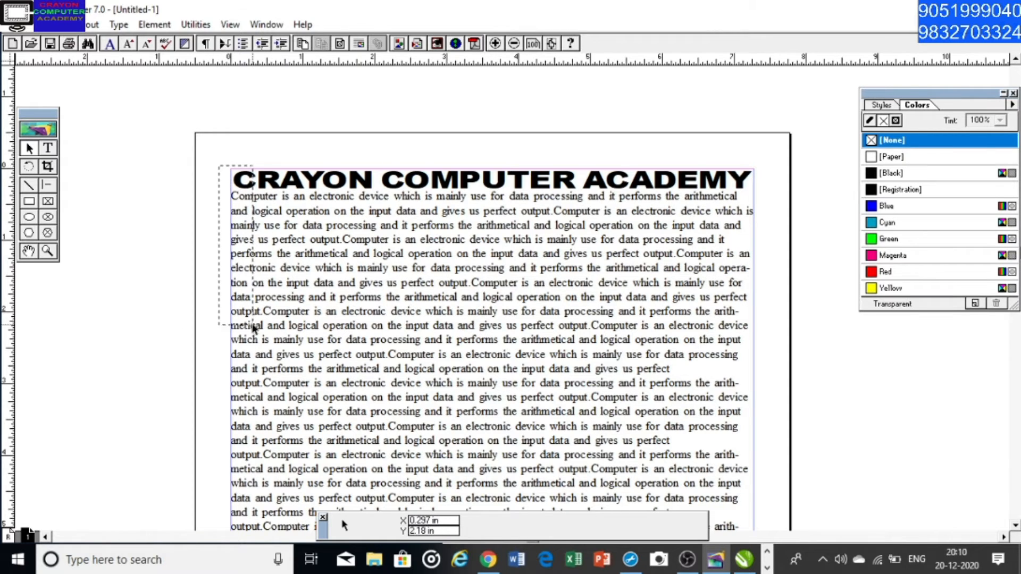
left_click_drag(764, 187, 735, 504)
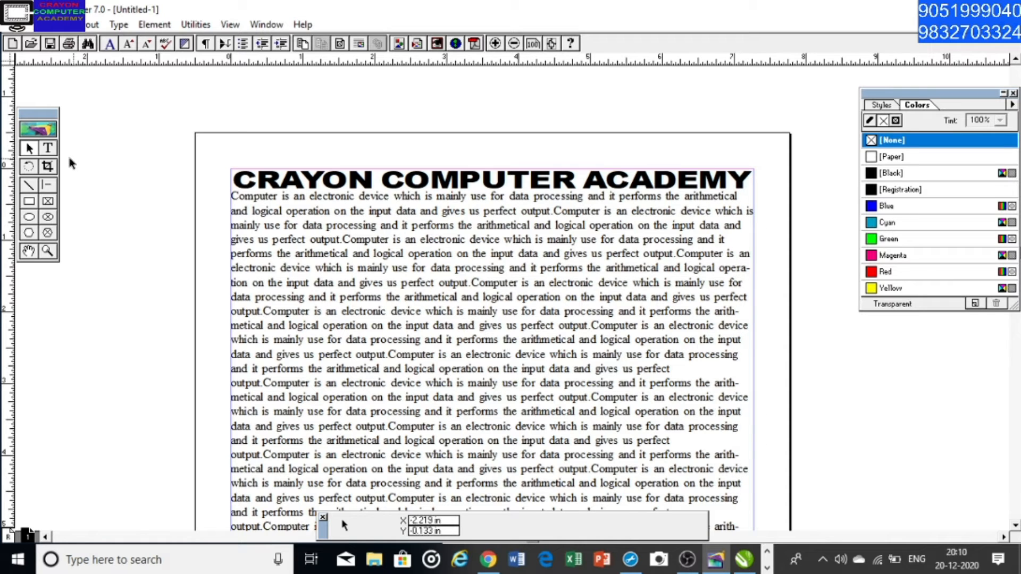
Place the text cursor in the body paragraph with the Text tool and select all of the body text
left_click(48, 148)
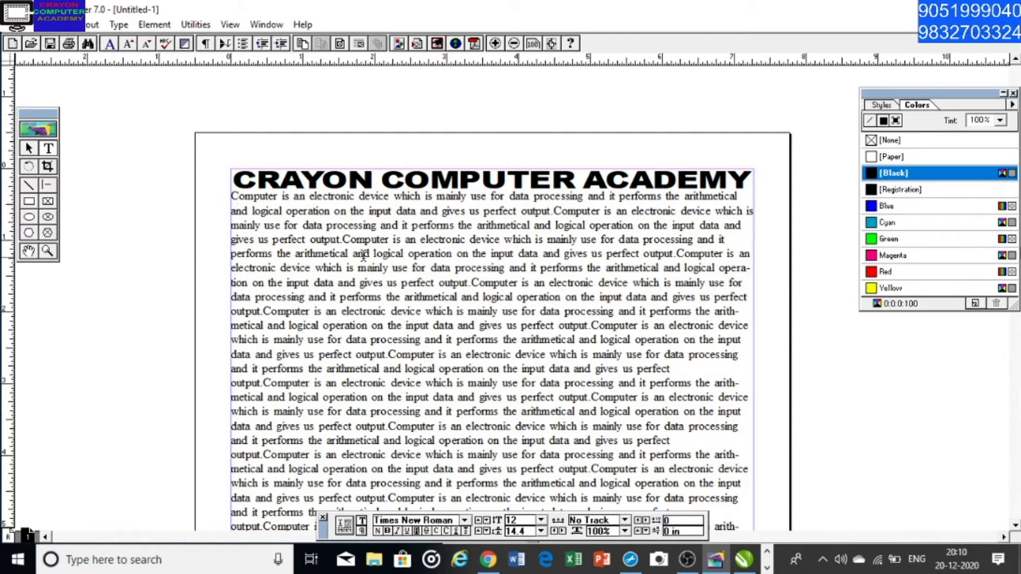
left_click(240, 198)
key("ctrl+a")
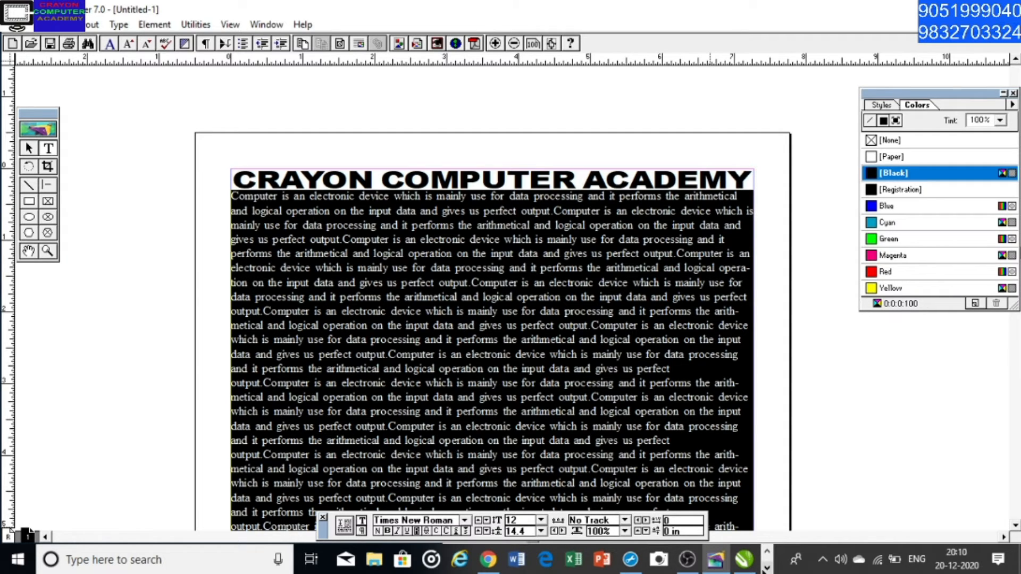
Switch to Notepad and add the line "CTRL+A=ALL SELECT" to the shortcut notes
left_click(766, 567)
left_click(348, 559)
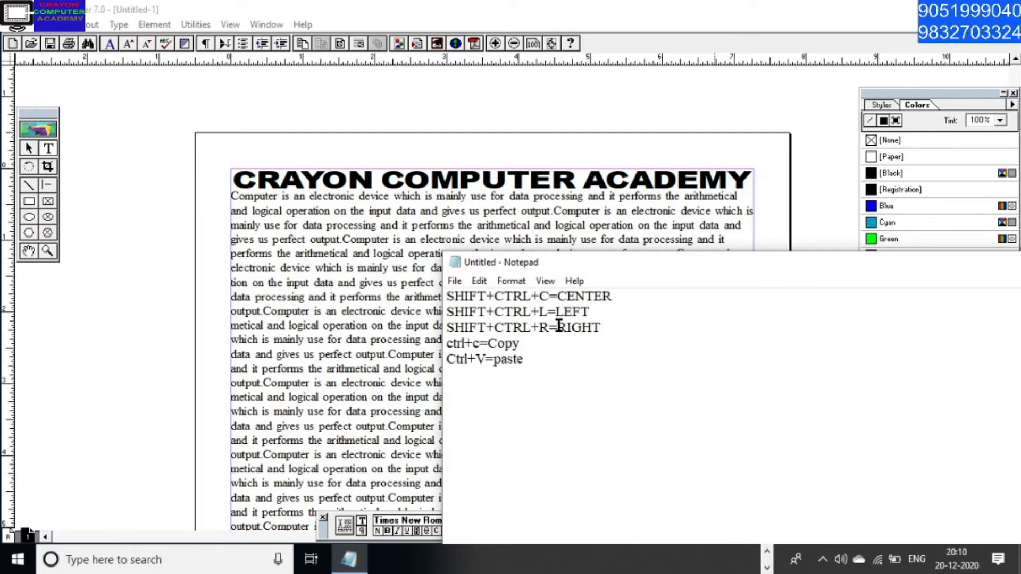
type("CTRL+A=ALL S")
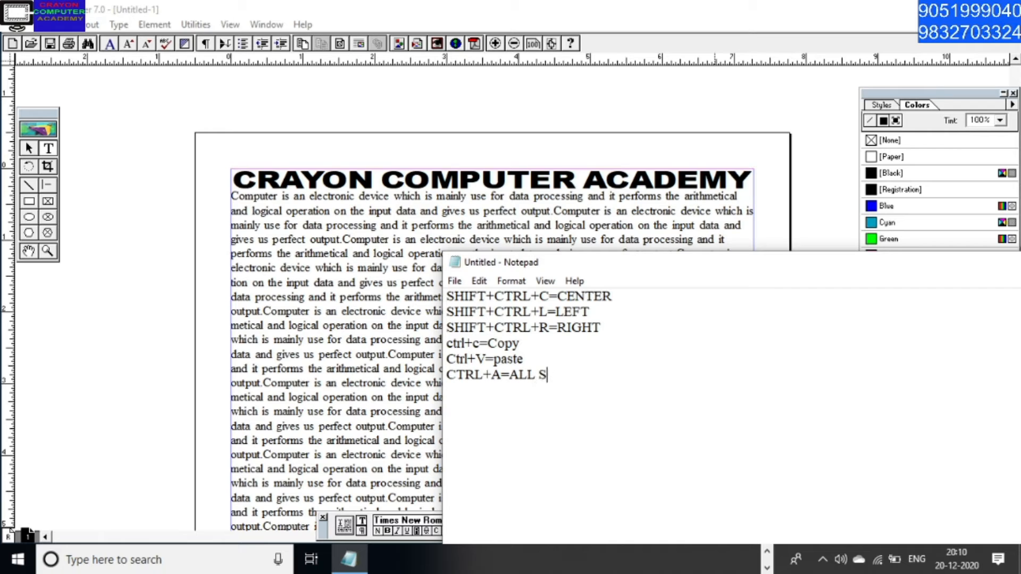
type("ELECT")
key("Return")
Add the line "CTRL+J=JUSTIFY" to the shortcut notes and return to PageMaker
type("CTRL+J=")
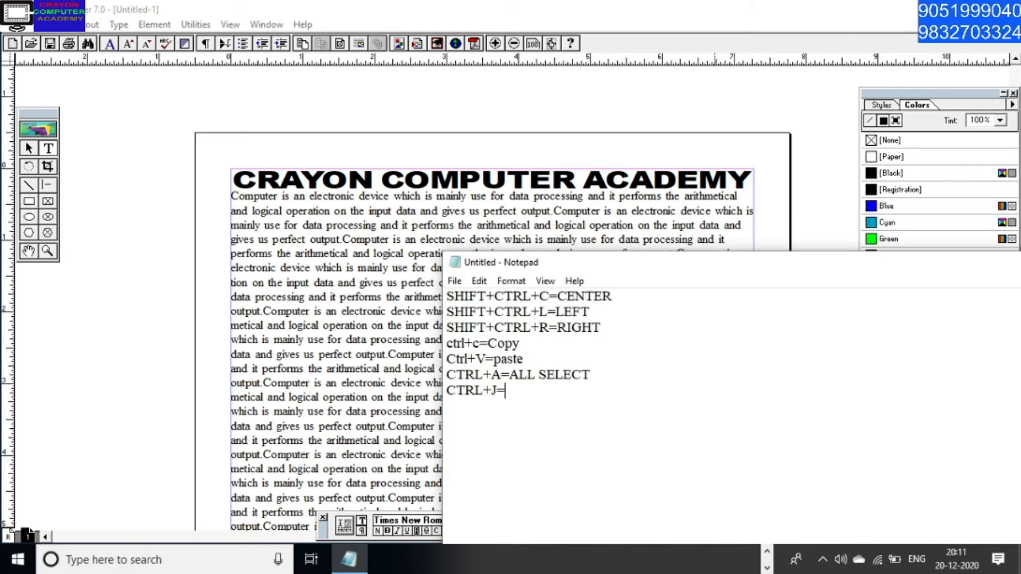
type("JUSTIFY")
left_click(436, 16)
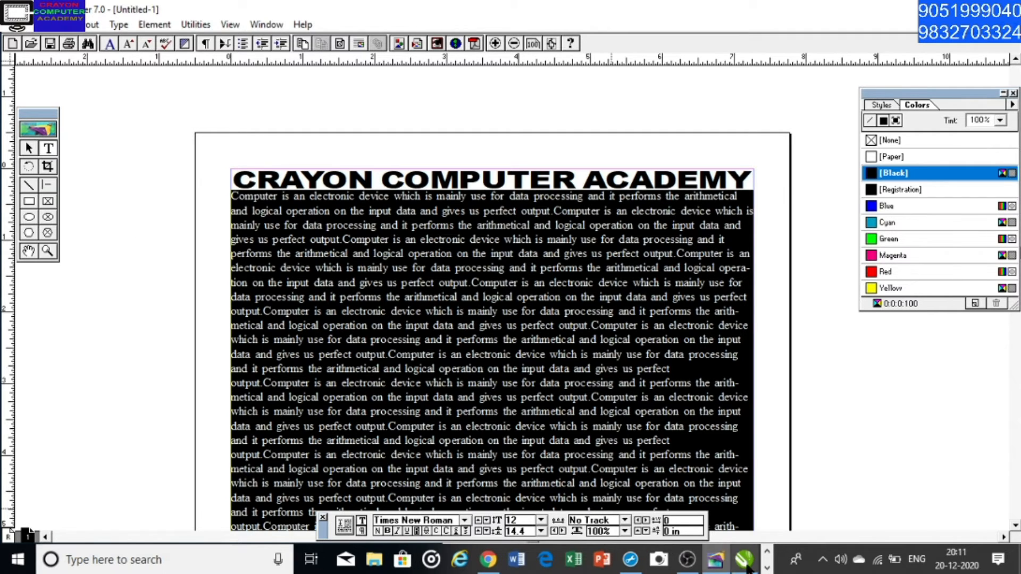
Switch to Notepad again and correct the last shortcut line to "SHIFT+CTRL+J=JUSTIFY"
left_click(767, 568)
left_click(349, 560)
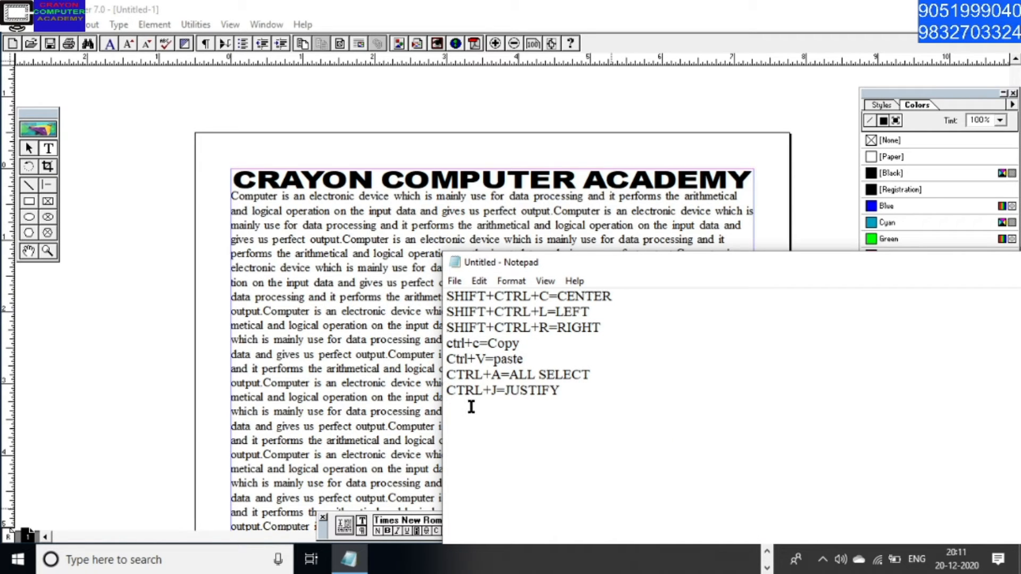
type("SHIFT")
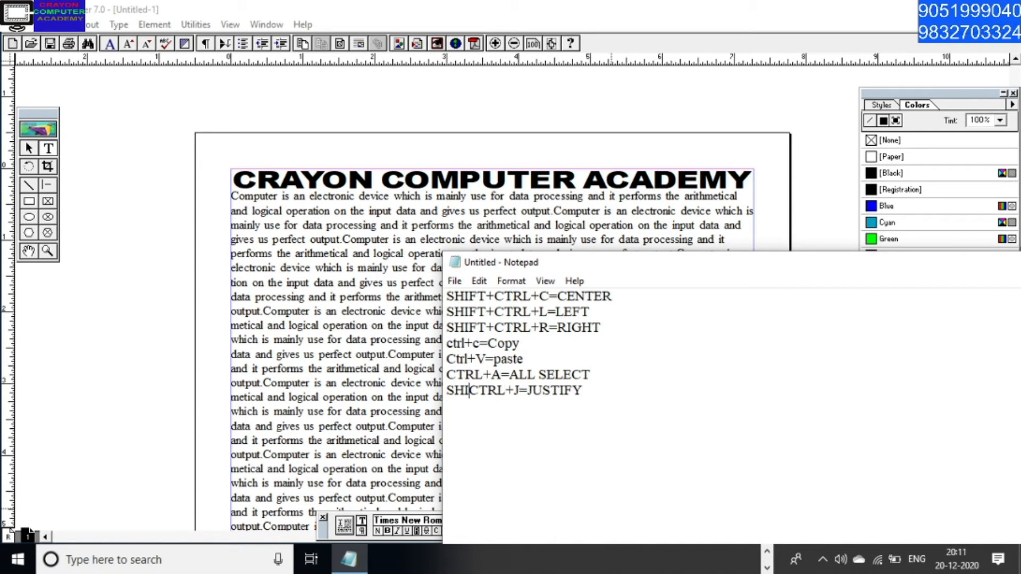
type("+")
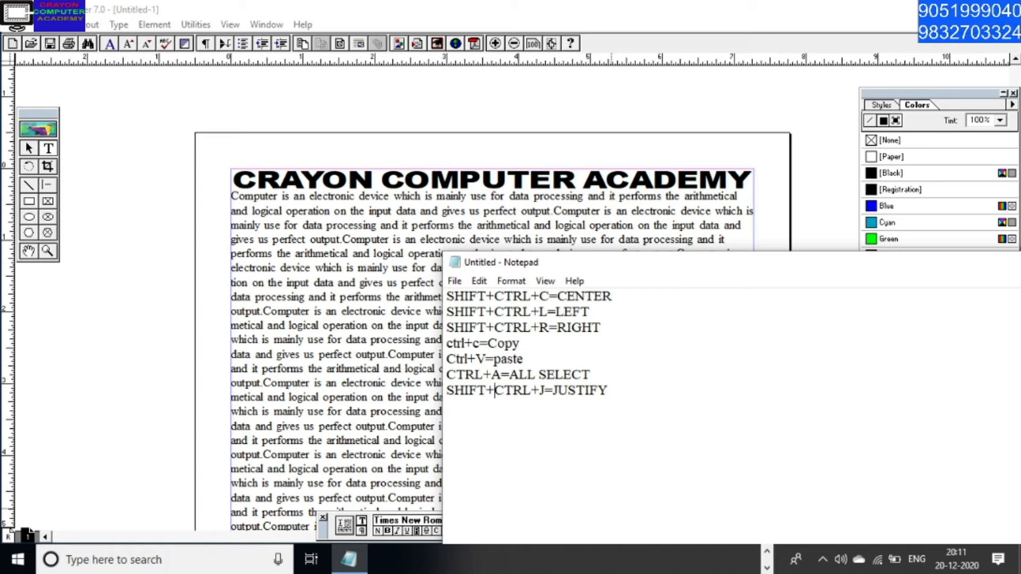
Switch back to PageMaker, select all of the body text and justify it
left_click(563, 11)
key("ctrl+a")
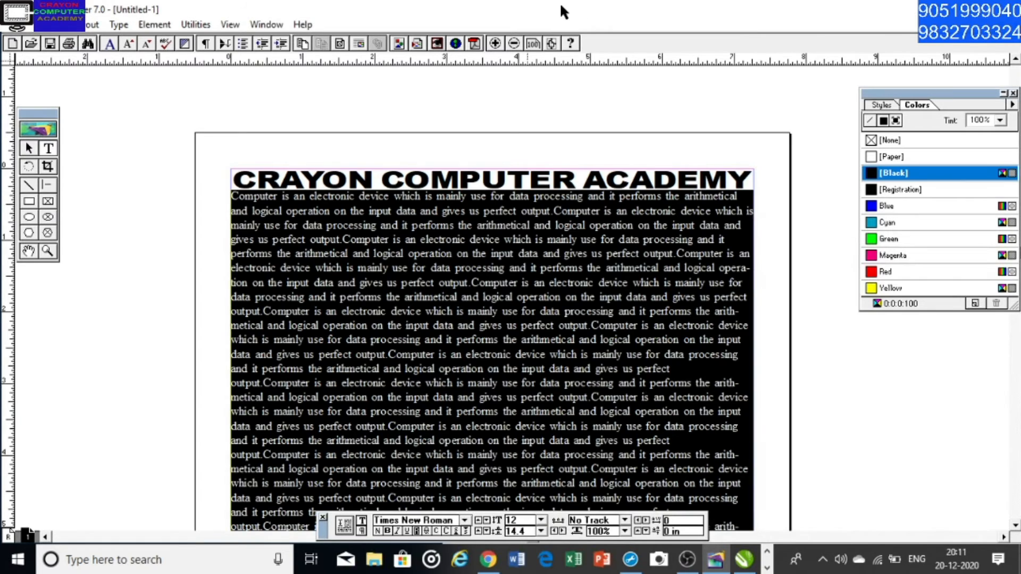
key("ctrl+shift+j")
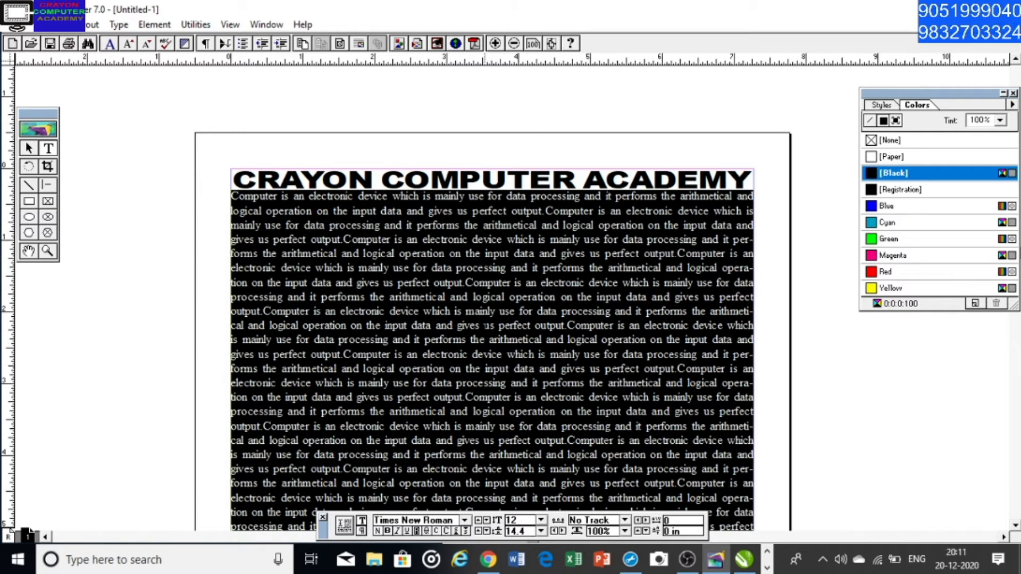
Deselect the body text and examine the justified lines from the heading down to the end of the page
scroll(490, 378, "down", 3)
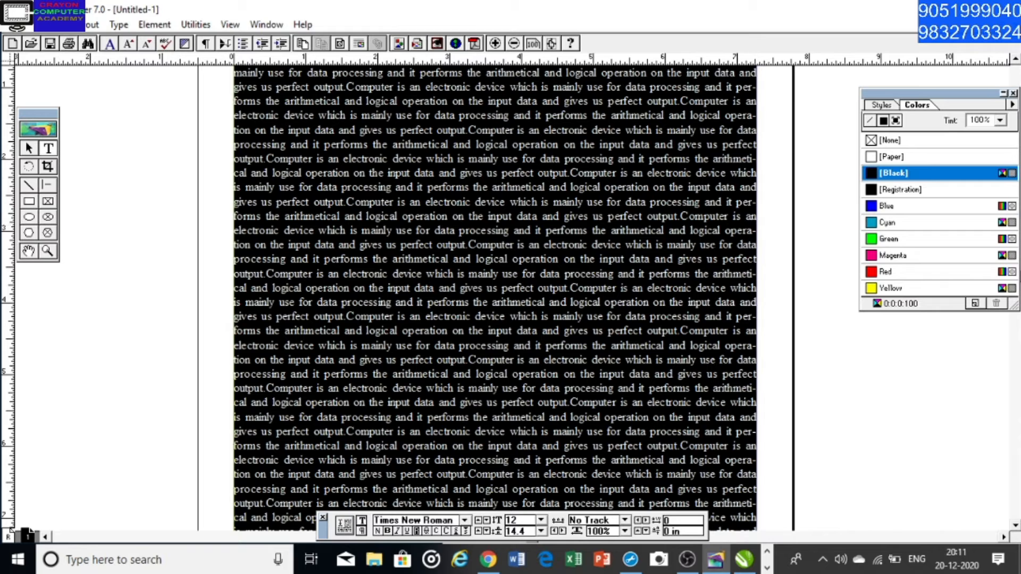
scroll(495, 298, "up", 2)
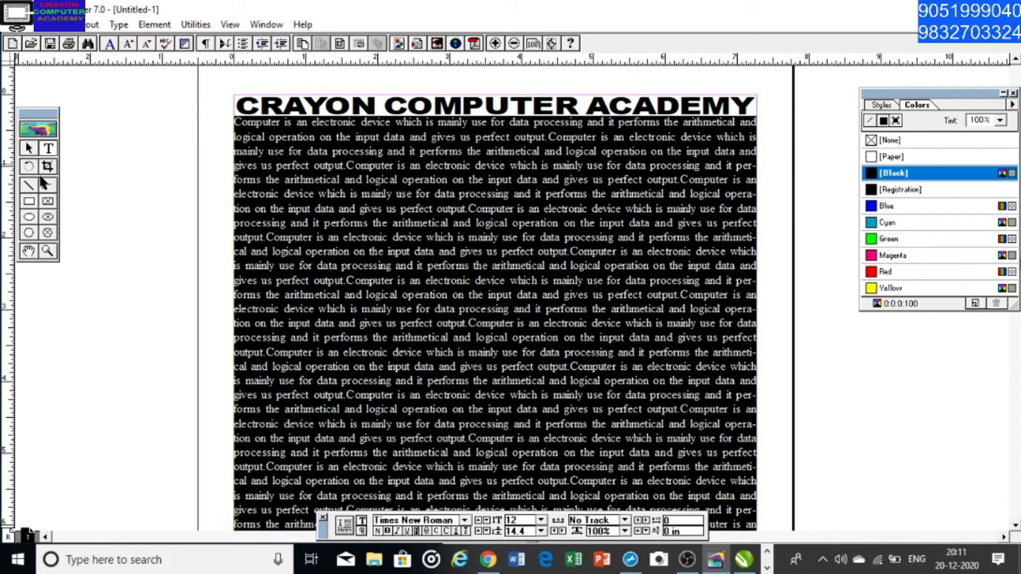
left_click_drag(382, 325, 384, 194)
left_click(351, 226)
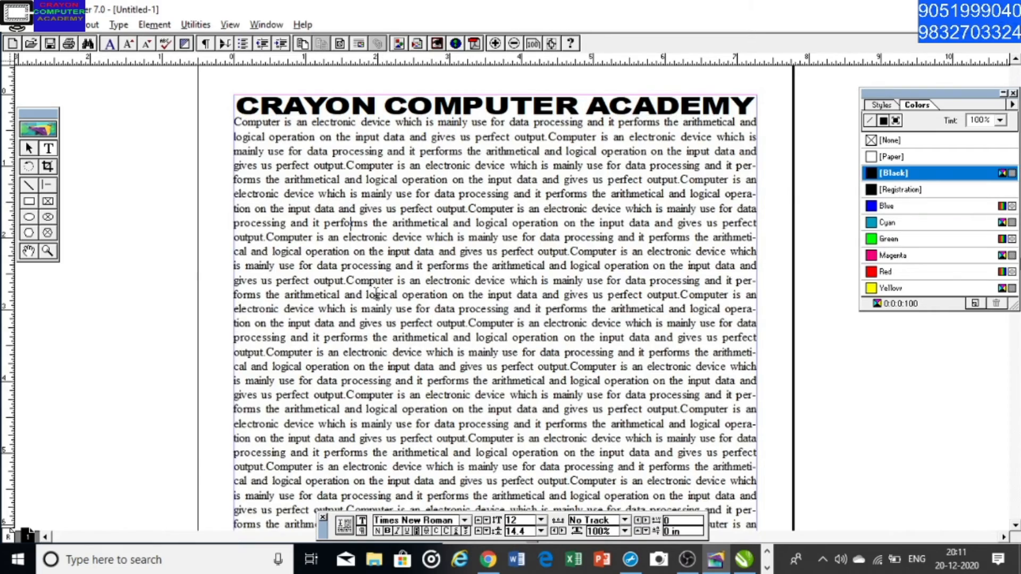
left_click_drag(402, 328, 405, 159, "alt")
left_click_drag(421, 255, 427, 189, "alt")
left_click_drag(488, 351, 471, 253, "alt")
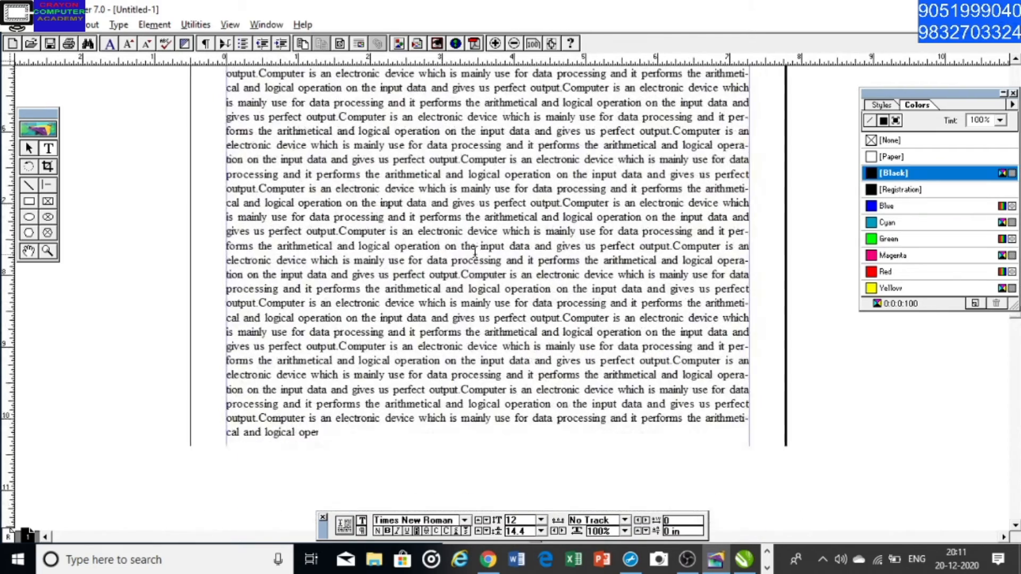
left_click_drag(471, 332, 469, 282, "alt")
left_click_drag(431, 200, 433, 248, "alt")
left_click_drag(414, 215, 416, 252, "alt")
left_click_drag(411, 196, 412, 219, "alt")
left_click_drag(422, 262, 431, 235, "alt")
left_click_drag(433, 198, 442, 303, "alt")
left_click_drag(452, 244, 453, 310, "alt")
left_click_drag(455, 184, 470, 315, "alt")
left_click_drag(470, 234, 471, 287, "alt")
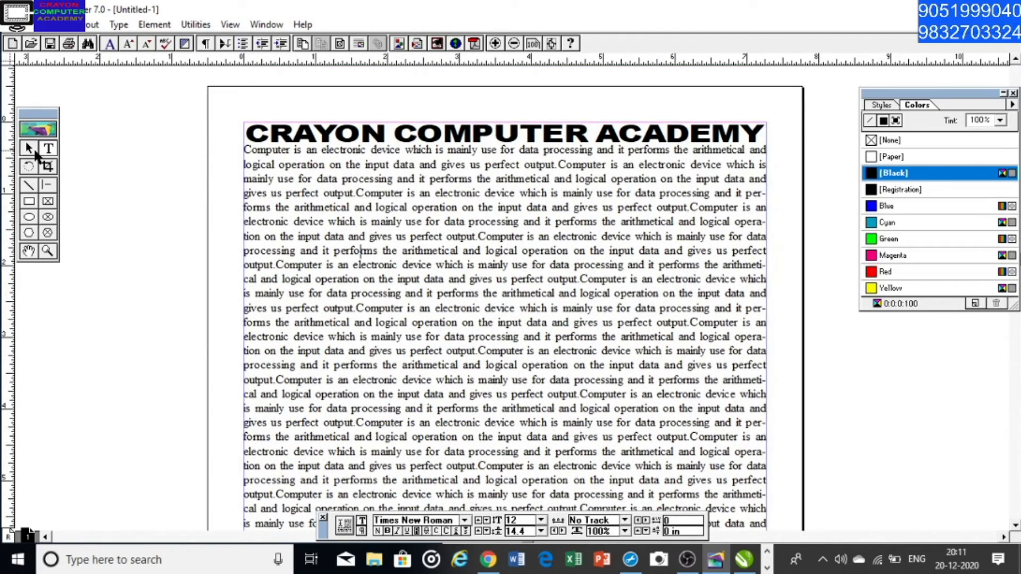
Set the page's column guides to 2 columns with 0.167 inches between them
left_click(30, 150)
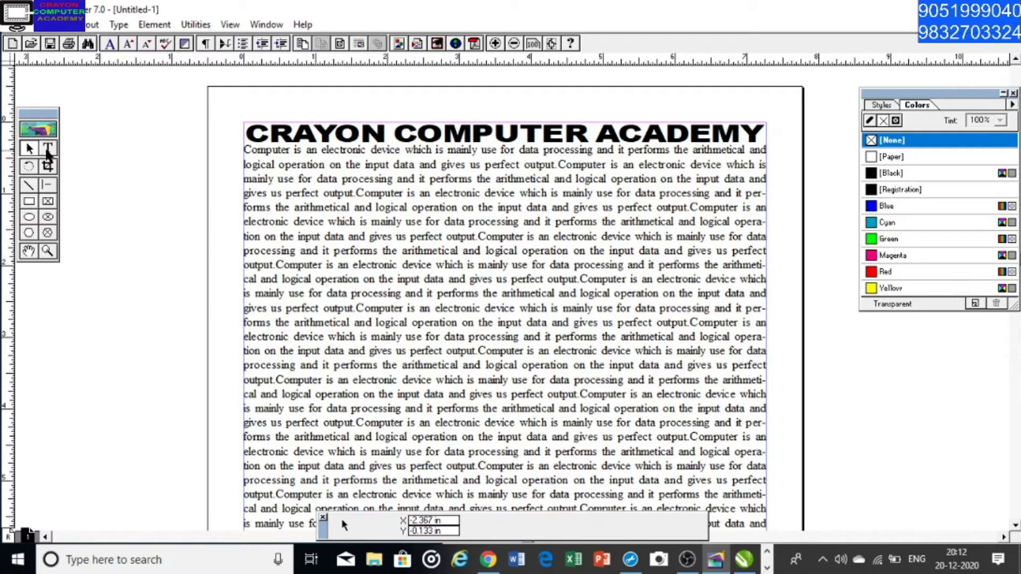
left_click(48, 151)
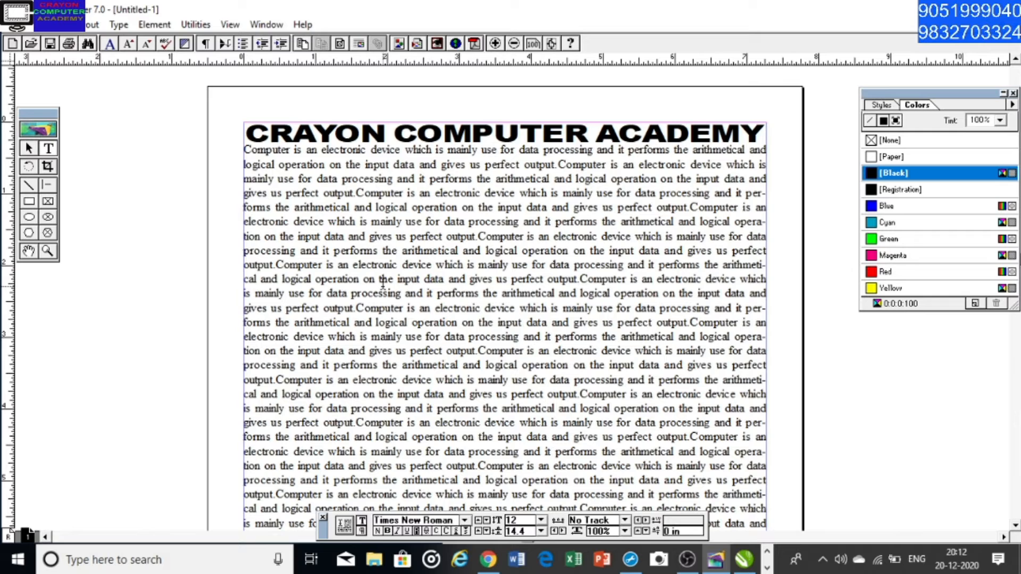
left_click(30, 149)
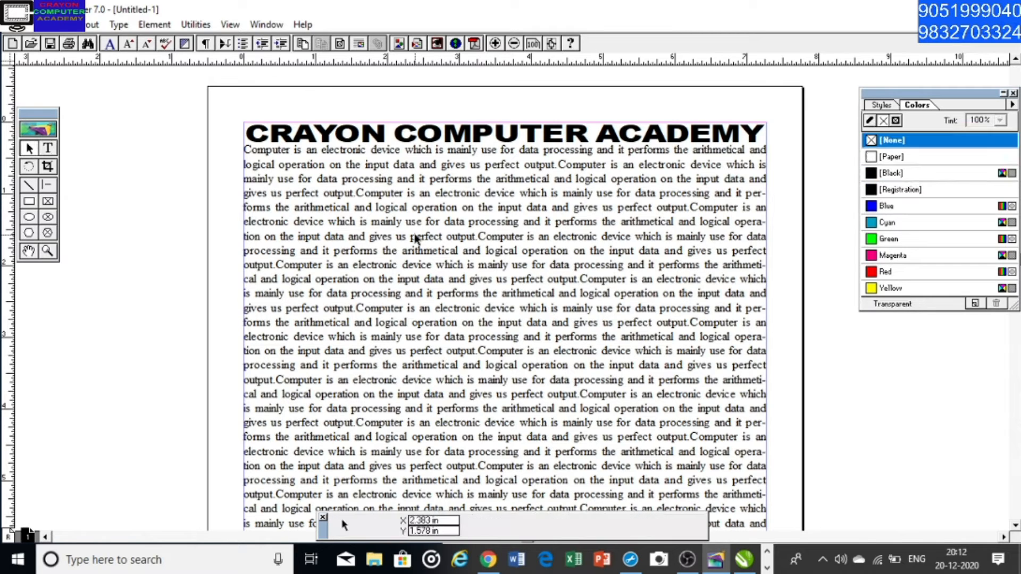
left_click(91, 25)
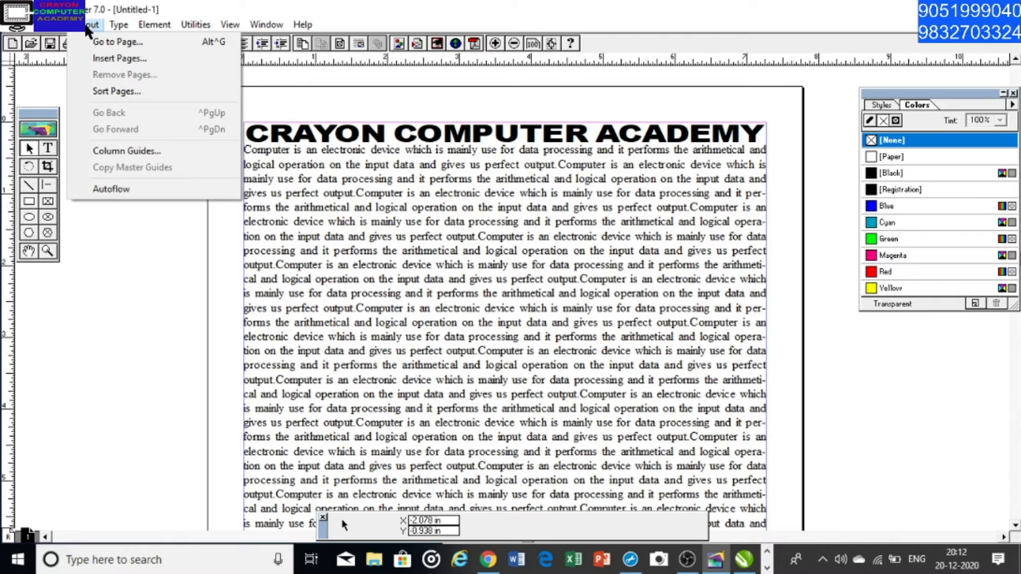
left_click(174, 152)
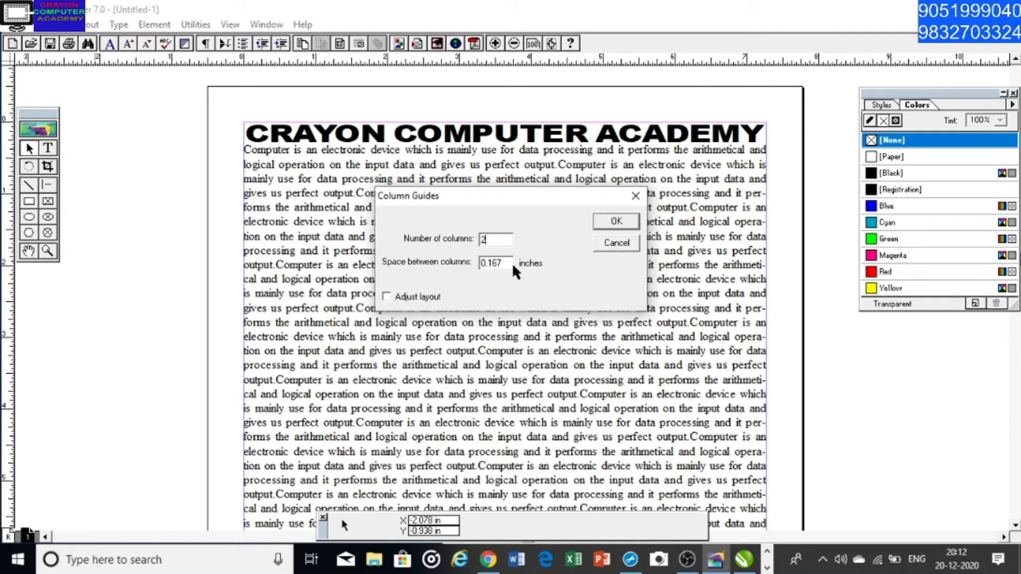
left_click(617, 221)
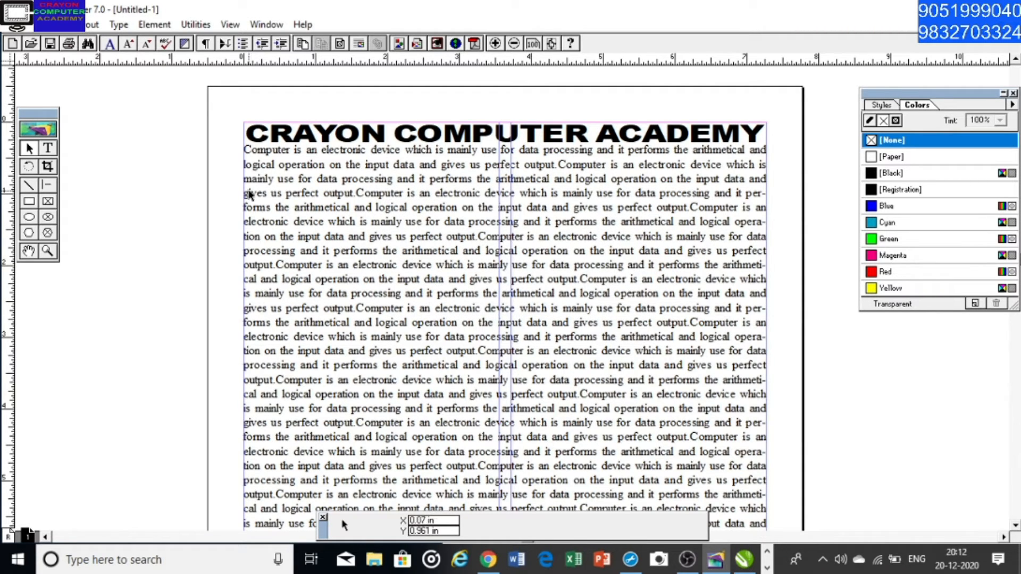
left_click_drag(239, 187, 514, 193)
left_click_drag(772, 187, 514, 211)
Set the page's column guides to 3 columns
left_click(91, 25)
left_click(149, 152)
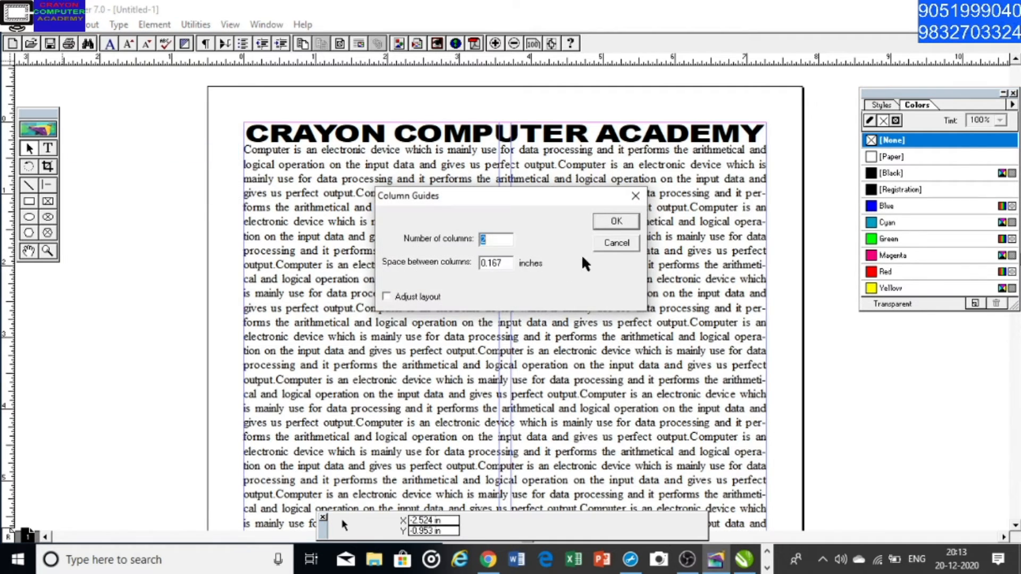
type("3")
left_click(616, 221)
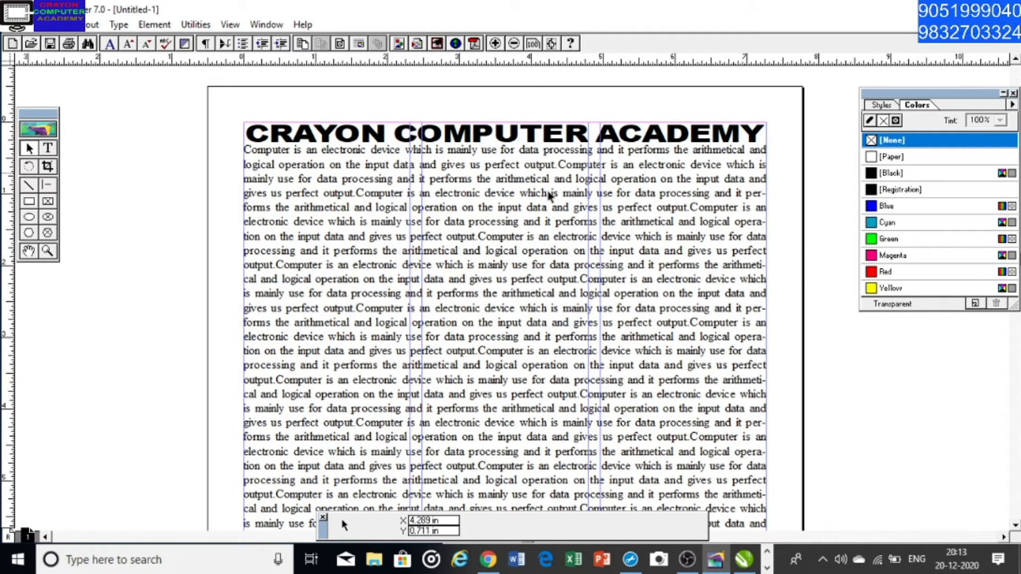
Select the body text block and narrow it to the first column, 2.312 in wide
left_click(480, 313)
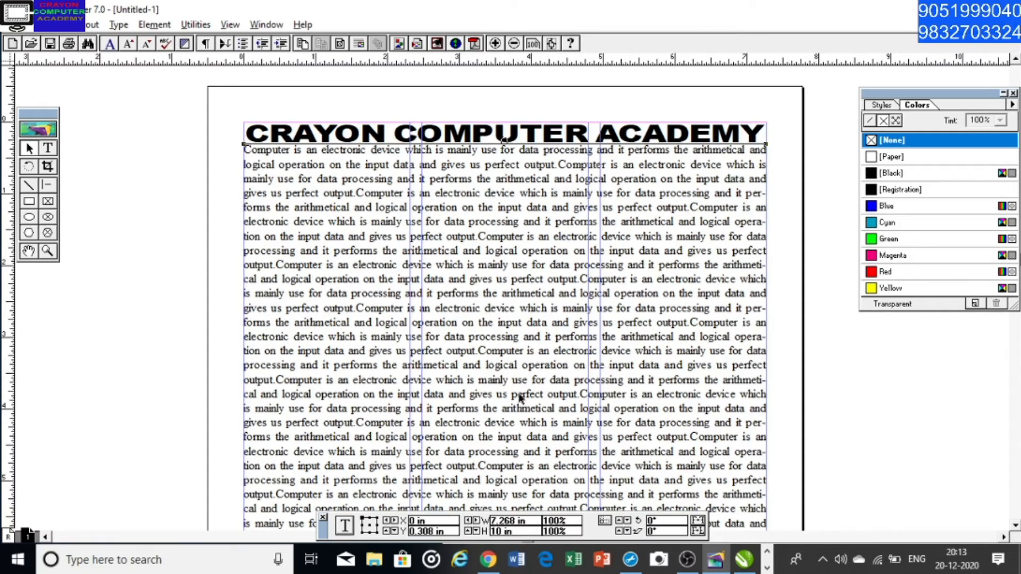
scroll(521, 399, "down", 5)
scroll(526, 260, "up", 3)
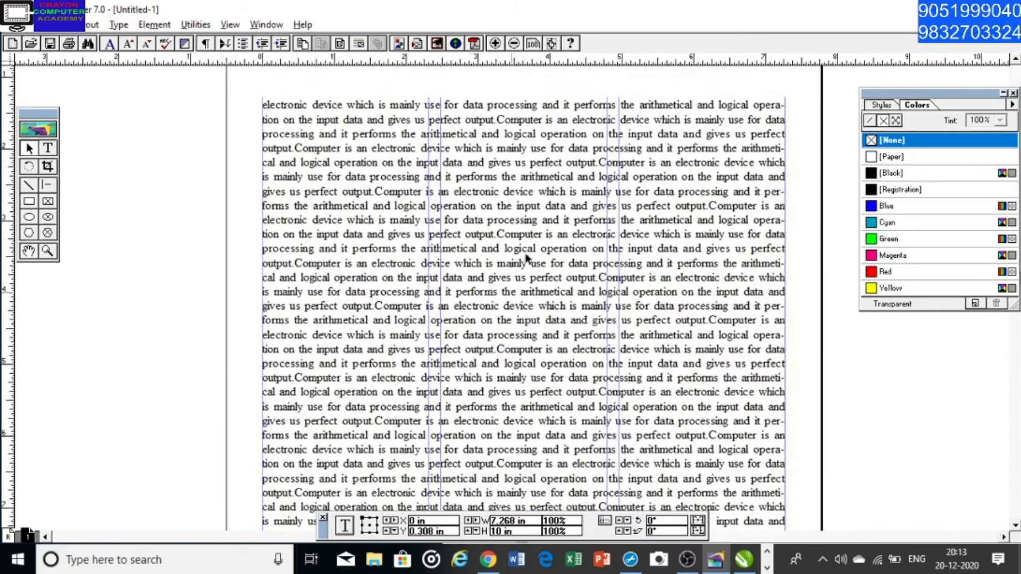
scroll(548, 261, "up", 2)
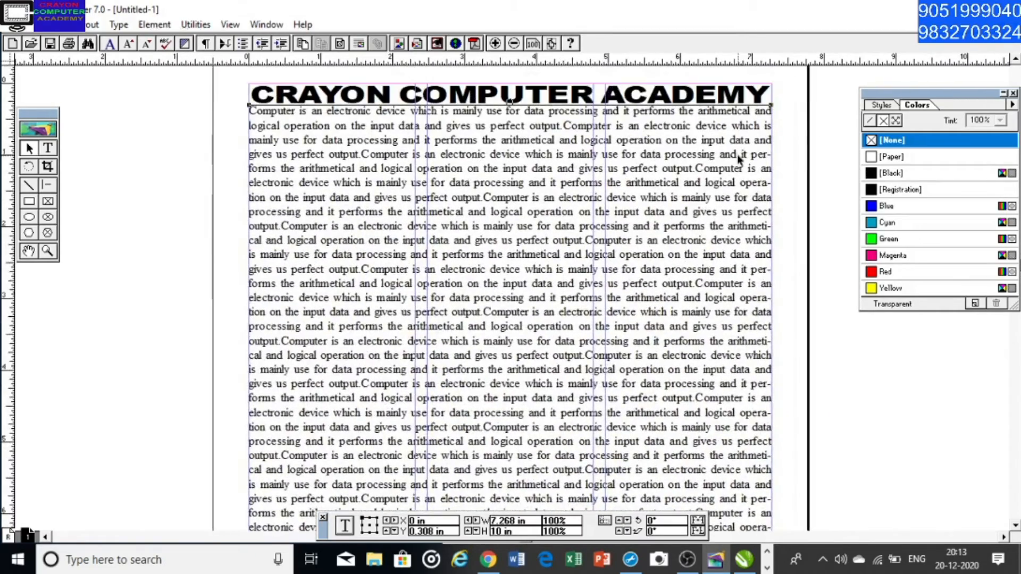
left_click(772, 104)
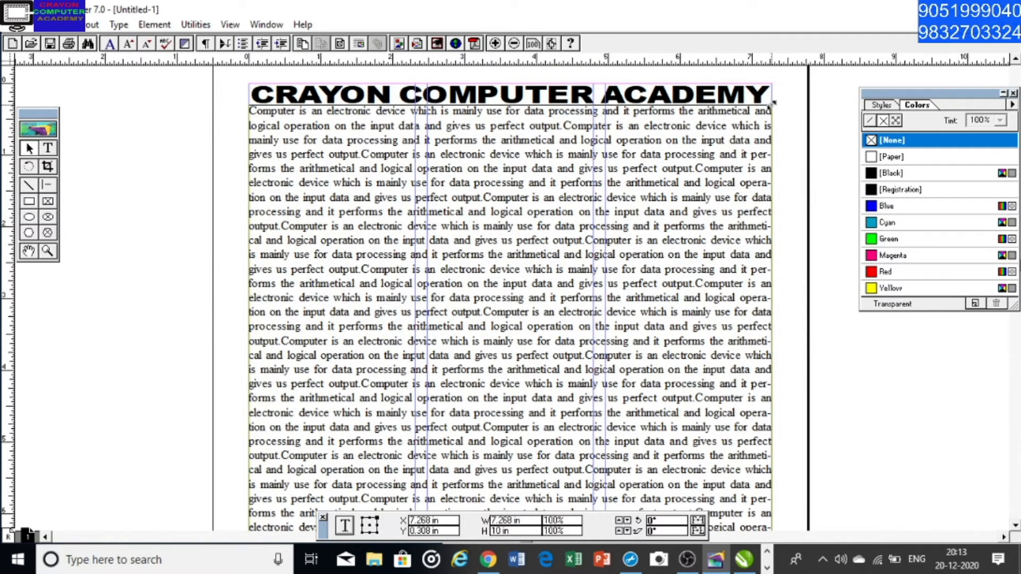
left_click_drag(772, 104, 416, 110)
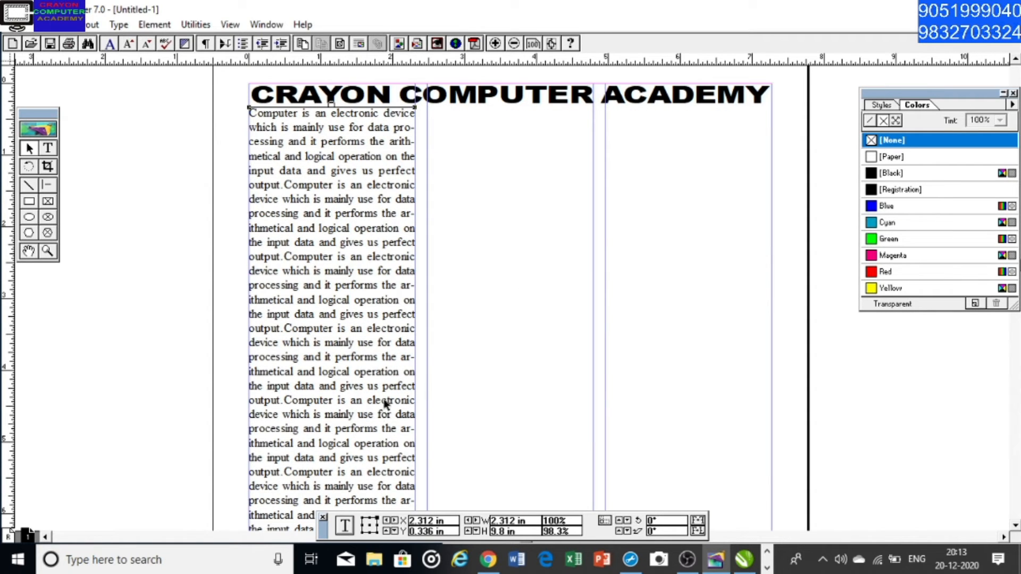
scroll(371, 412, "down", 10)
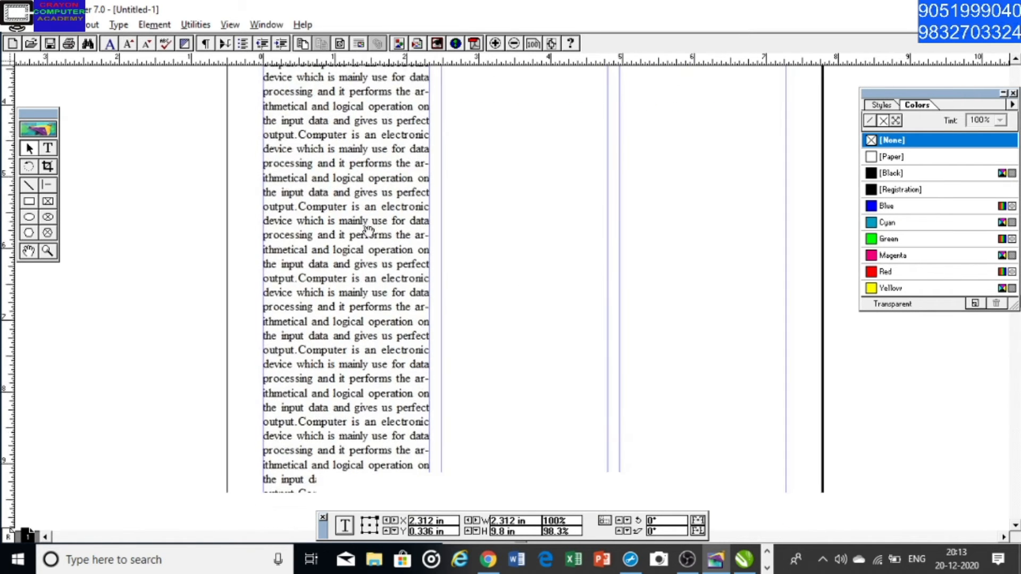
Extend the first column's text block down to the bottom margin, making it 10.4 in high
scroll(378, 295, "down", 3)
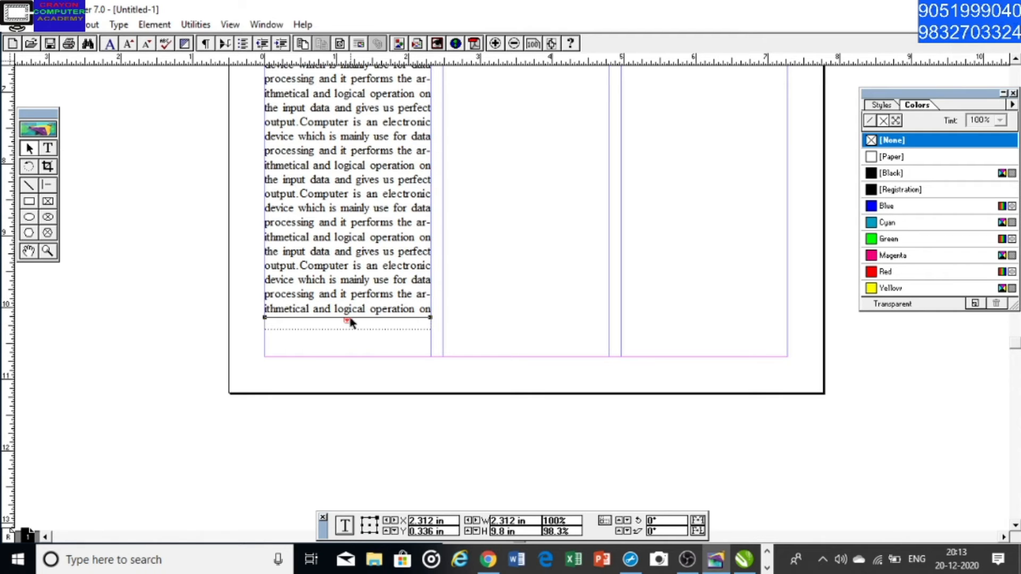
left_click_drag(346, 321, 348, 360)
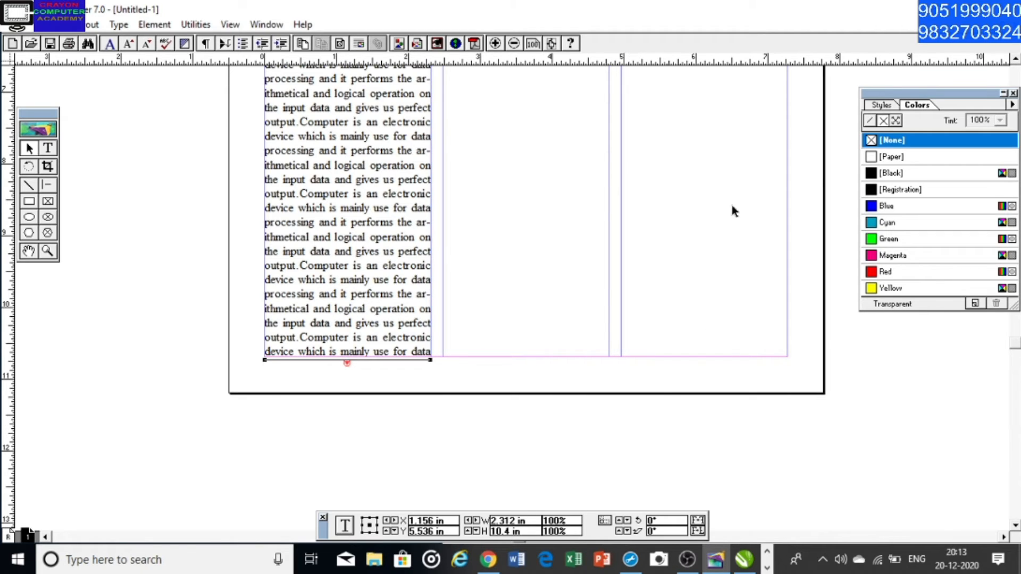
left_click(346, 362)
left_click(347, 363)
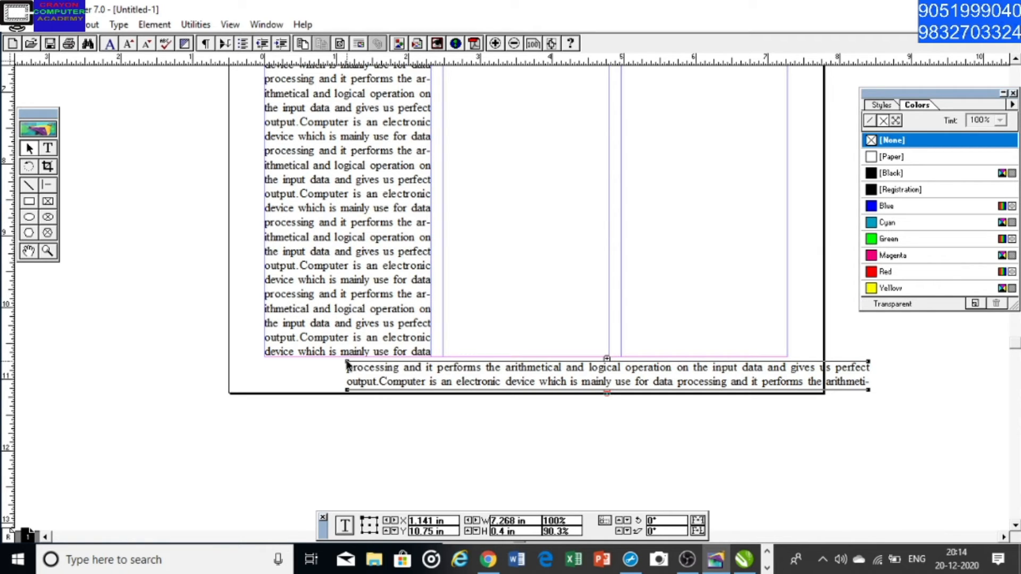
key("Delete")
Flow the first column's overflow text into the second column, starting just below the heading
left_click(346, 357)
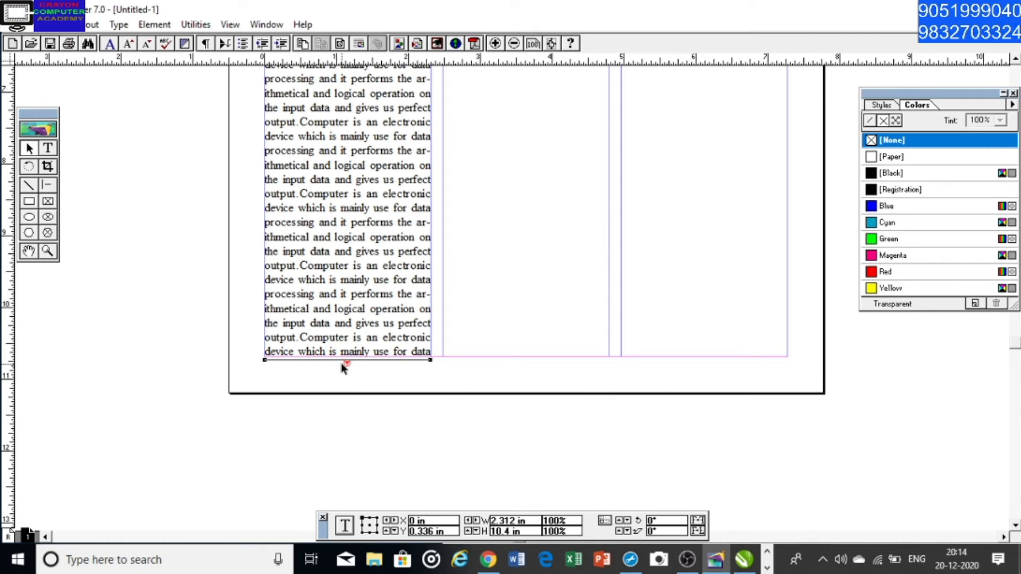
left_click(347, 363)
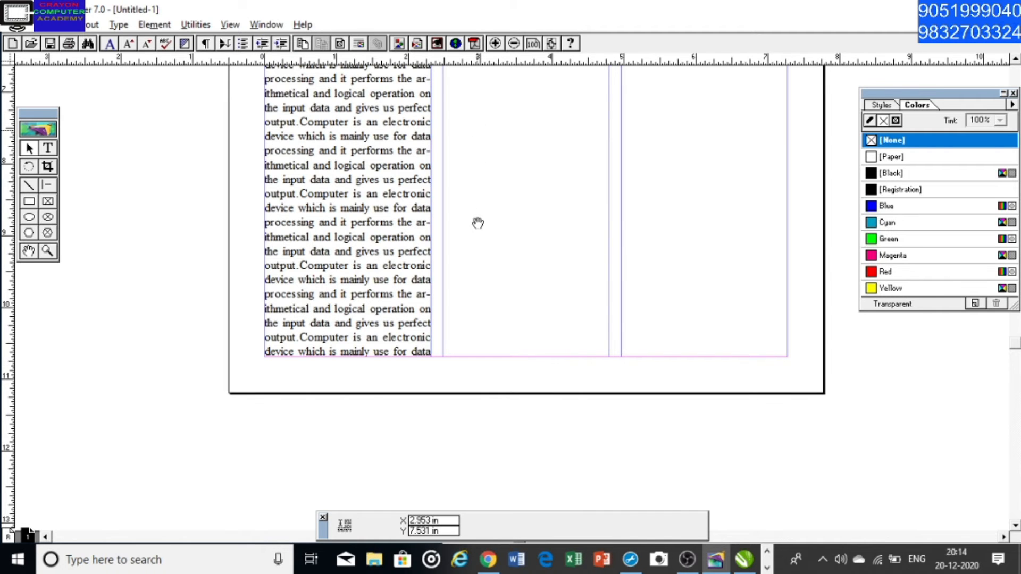
left_click_drag(478, 223, 471, 284)
left_click_drag(478, 164, 450, 272)
left_click_drag(447, 159, 429, 283)
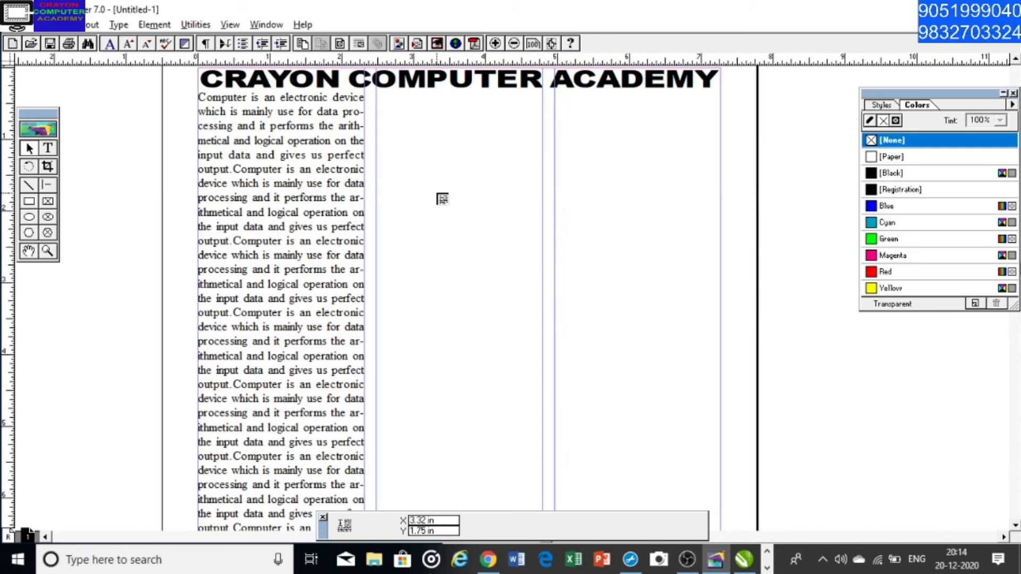
left_click_drag(429, 164, 426, 189)
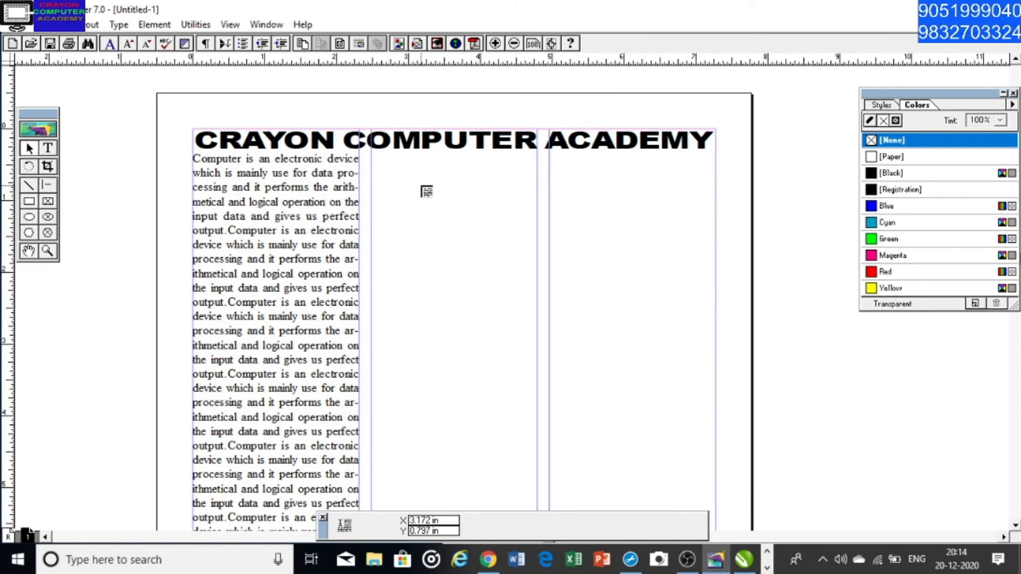
left_click(374, 162)
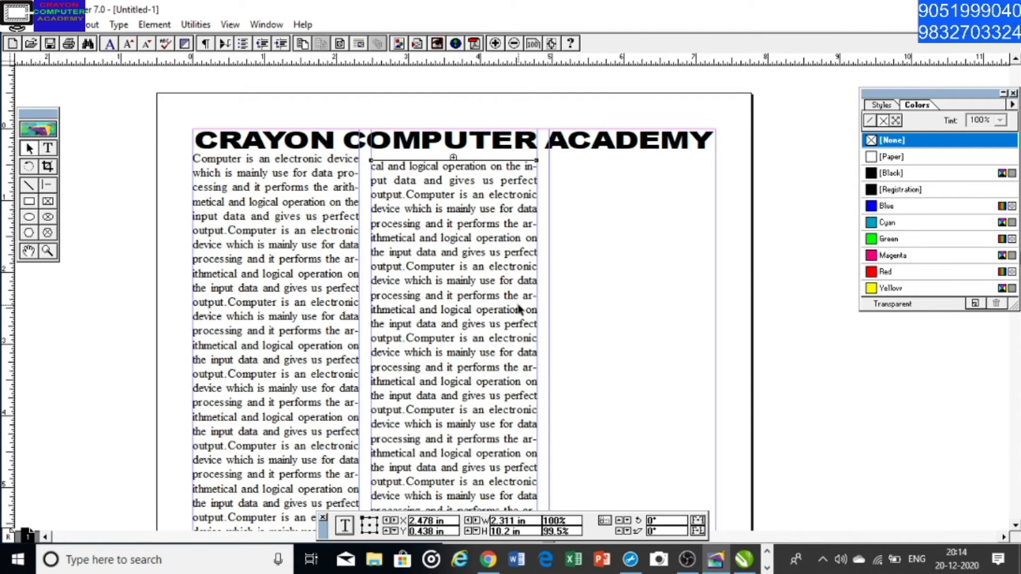
Add a horizontal ruler guide just below the heading and align the second column's text block to it at Y 0.358 in
left_click_drag(519, 310, 519, 309)
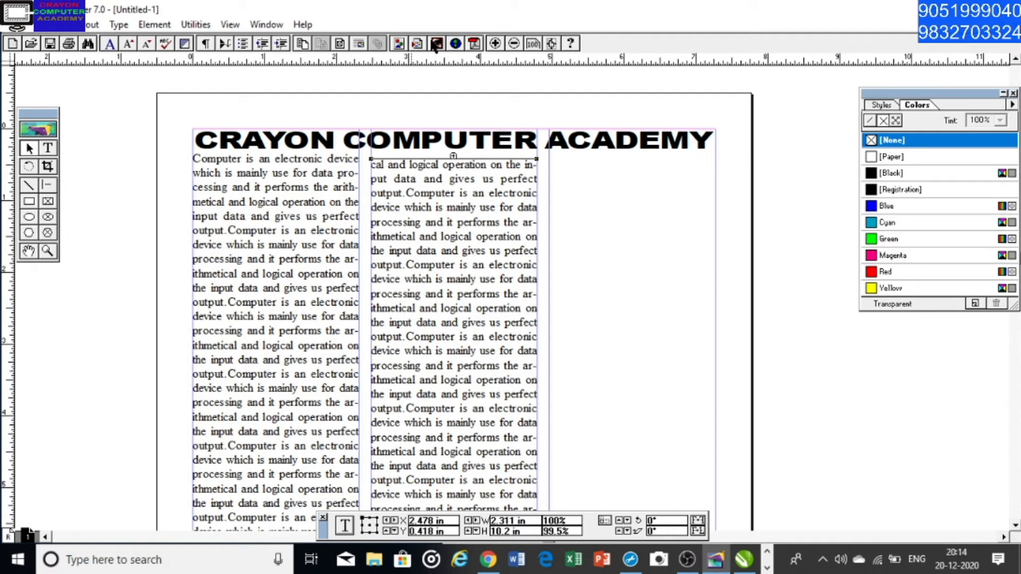
left_click_drag(442, 61, 453, 154)
key("Up")
key("Up")
key("Up")
key("Up")
key("Up")
key("Up")
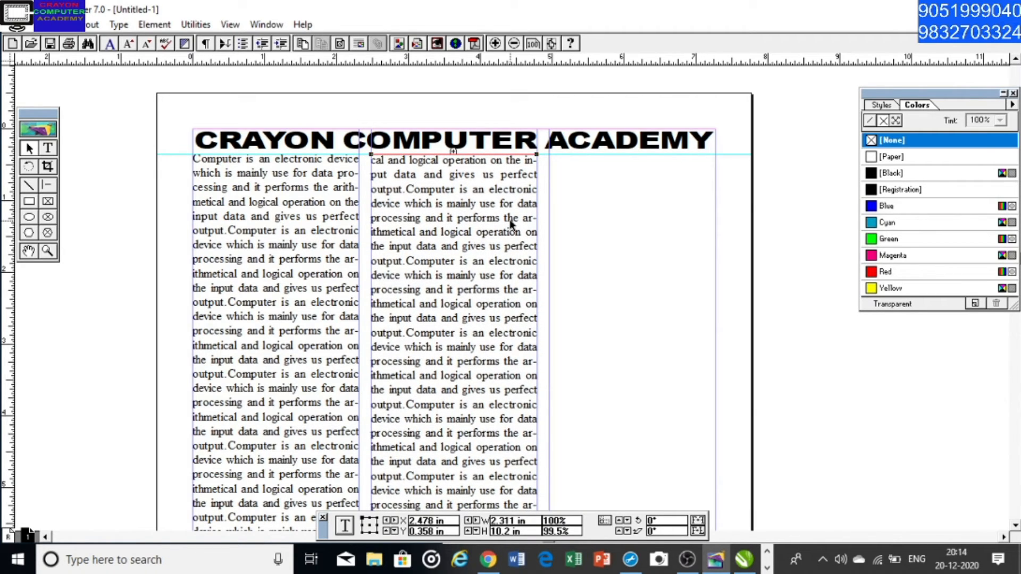
key("Up")
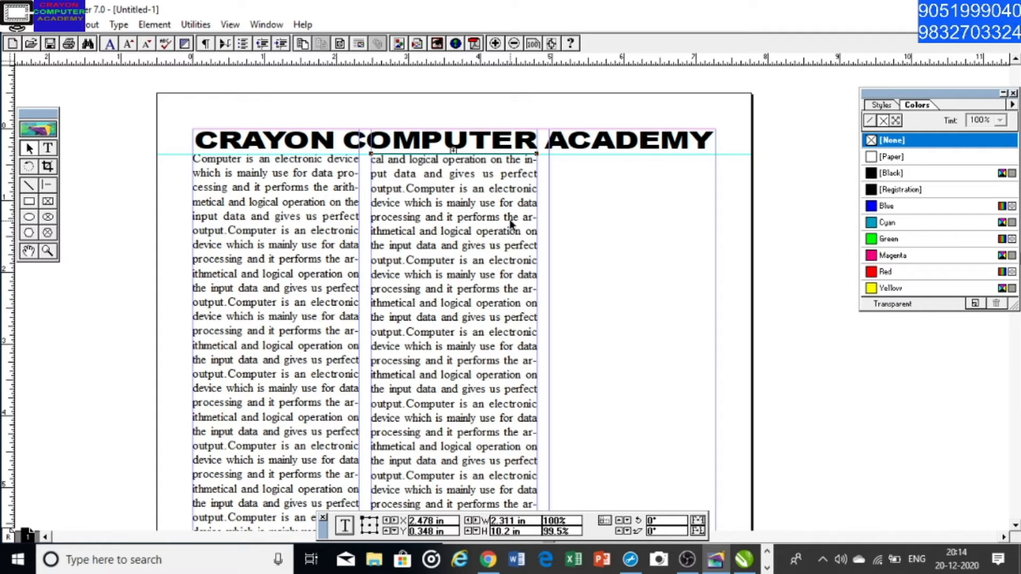
key("Down")
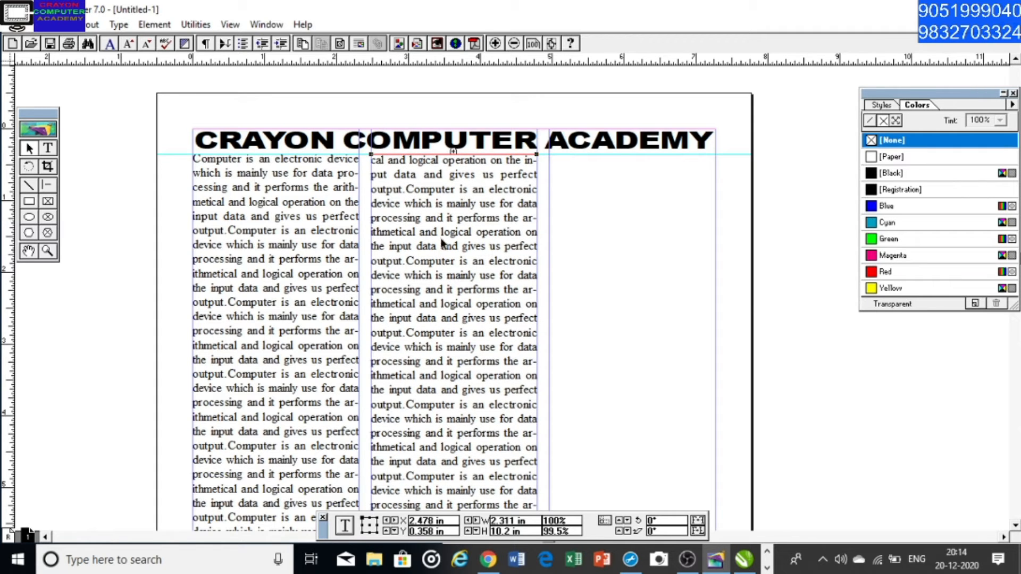
Extend the second column's text block down to the bottom margin, making it 10.4 in high
scroll(456, 228, "down", 5)
scroll(456, 229, "down", 5)
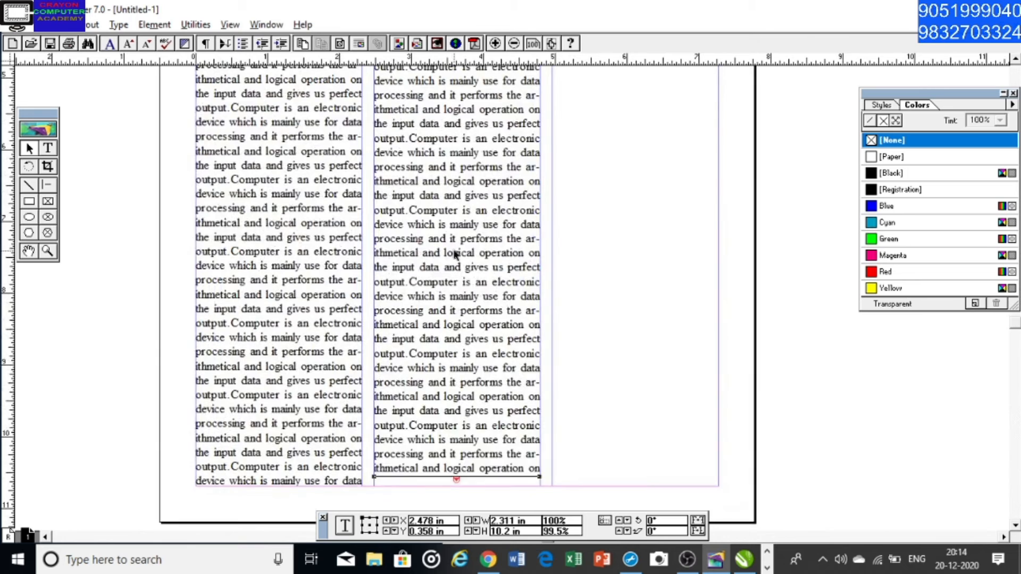
left_click_drag(451, 389, 453, 402)
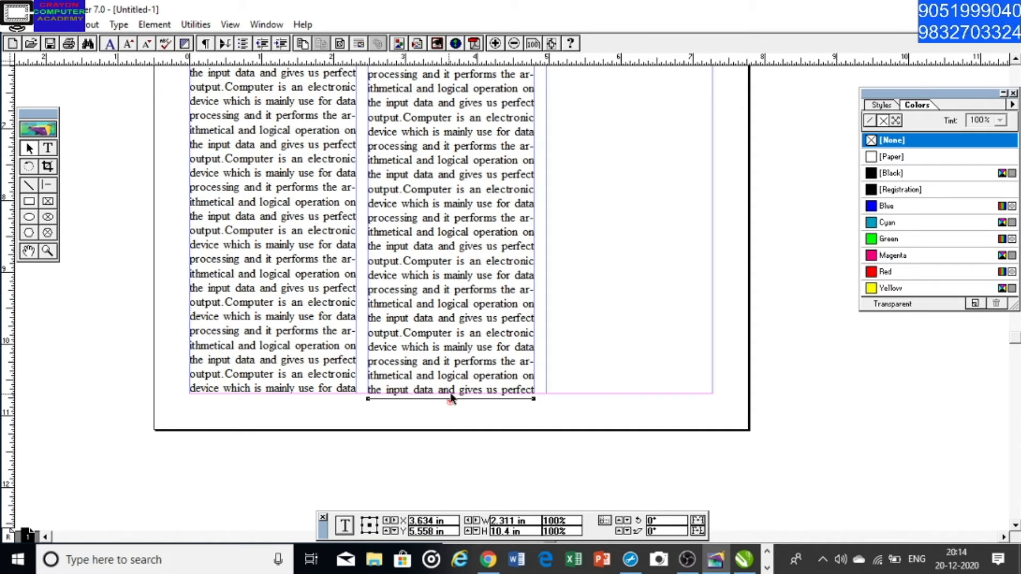
Flow the second column's remaining text into the third column, starting at the ruler guide below the heading
left_click(452, 402)
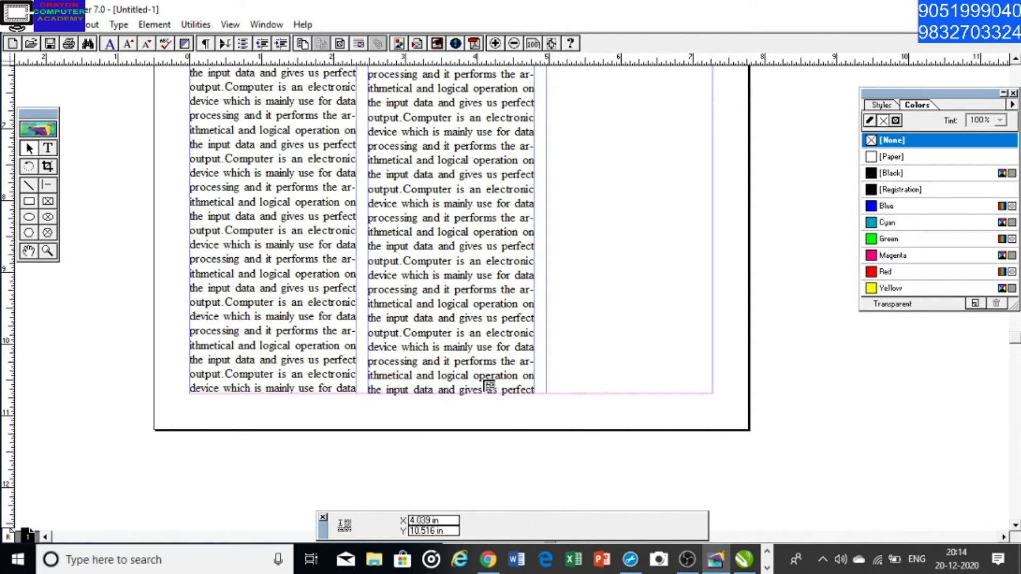
left_click_drag(602, 133, 520, 335)
left_click_drag(529, 148, 513, 249)
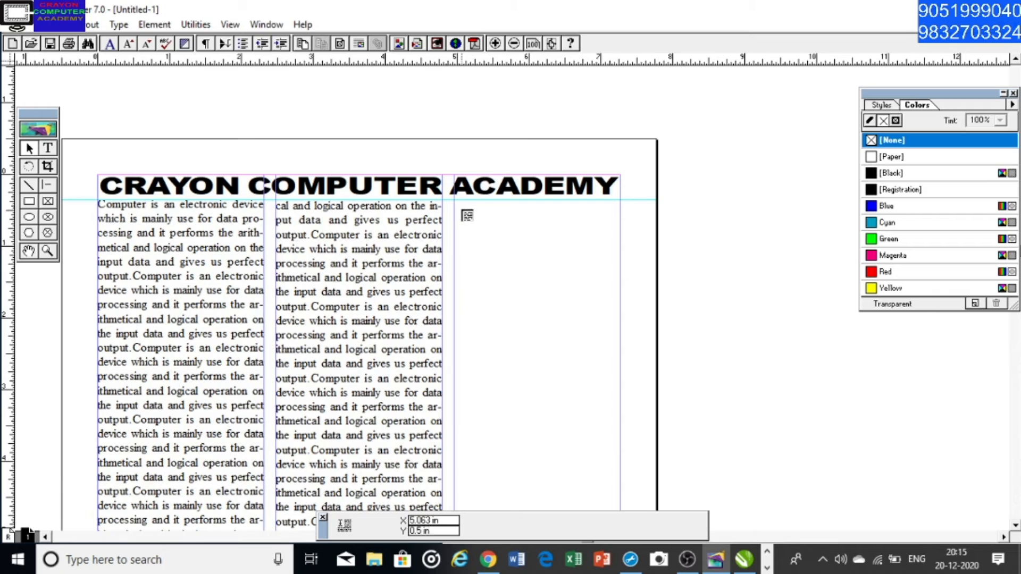
left_click(459, 207)
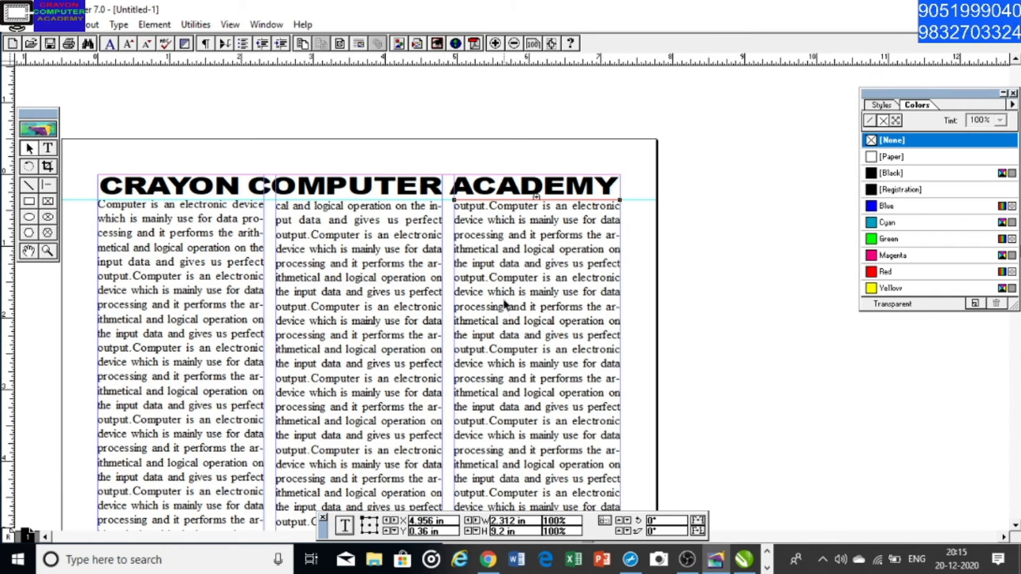
Set the page's column guides to 1 column, keeping the text in its three blocks
left_click_drag(520, 393, 531, 221)
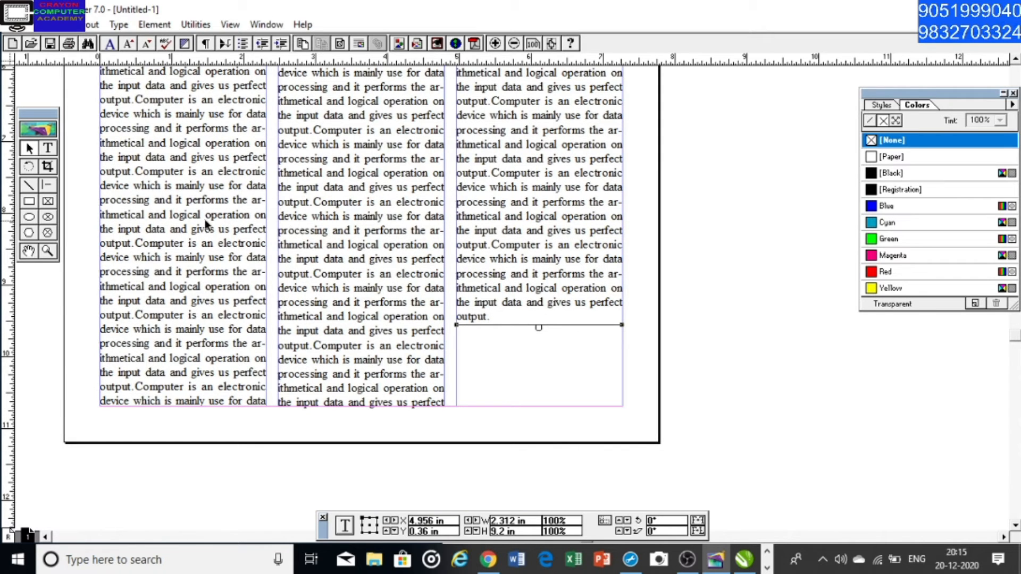
mouse_move(382, 148)
left_mouse_down()
mouse_move(378, 167)
mouse_move(480, 267)
left_mouse_up()
left_click_drag(509, 156, 535, 231)
left_click_drag(498, 176, 516, 260)
mouse_move(508, 218)
left_mouse_down()
mouse_move(508, 303)
mouse_move(522, 245)
left_mouse_up()
left_click_drag(540, 294, 529, 270)
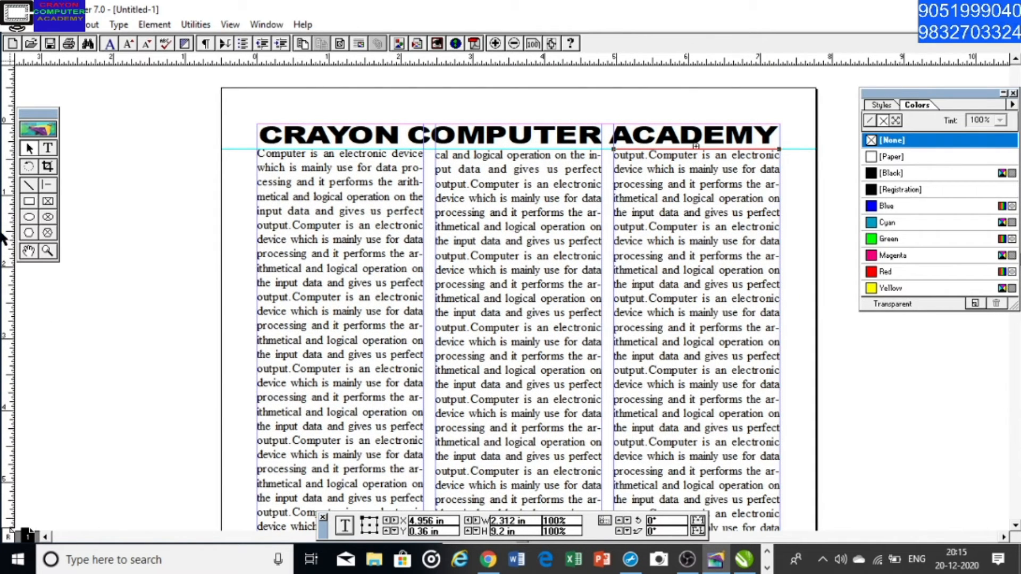
left_click(91, 24)
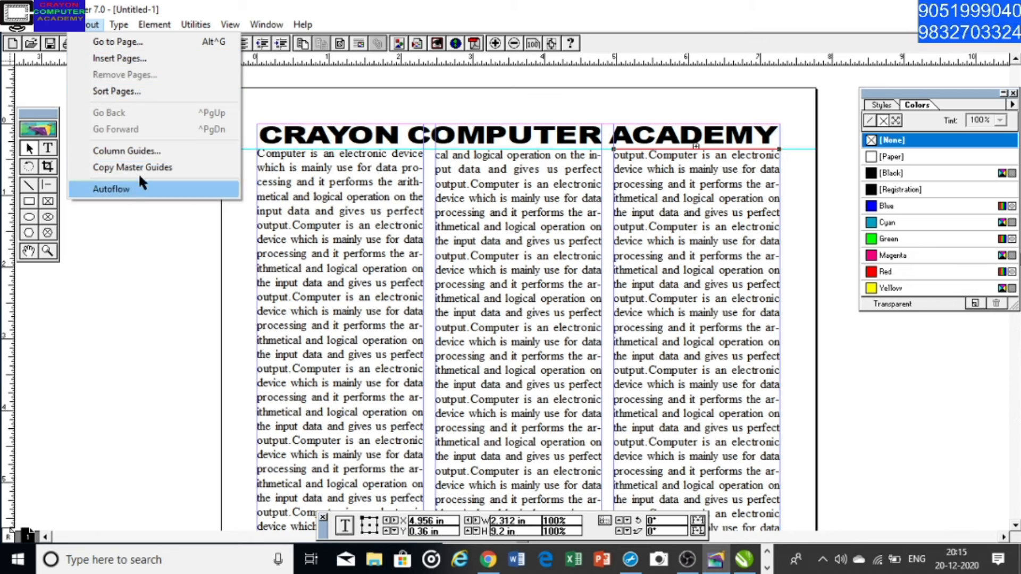
left_click(157, 151)
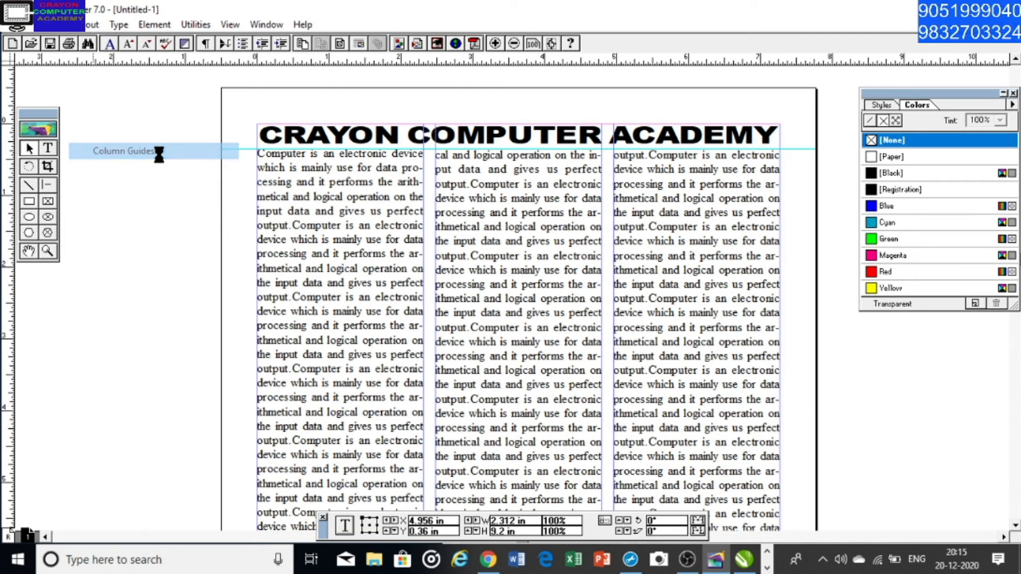
type("1")
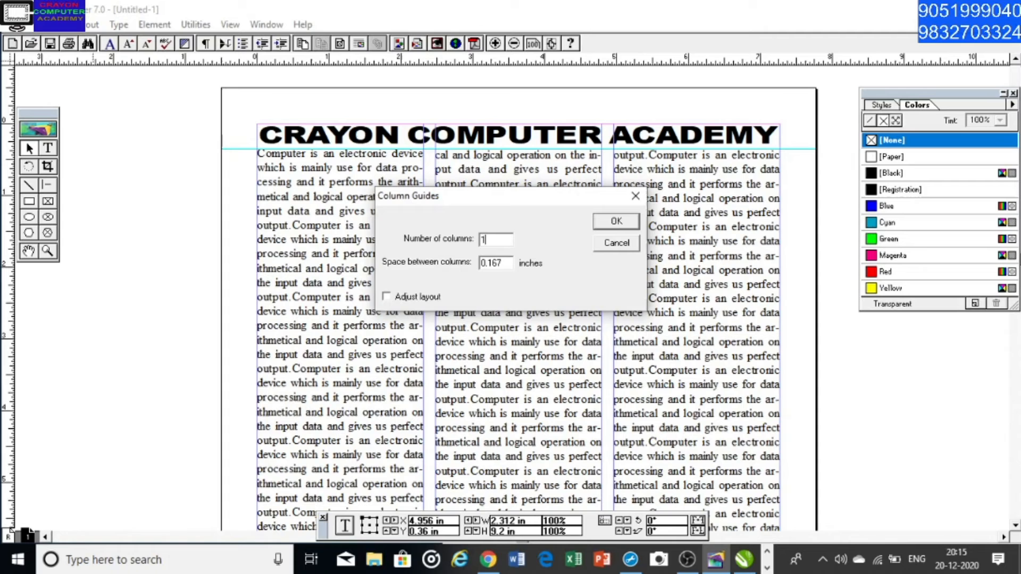
left_click(624, 221)
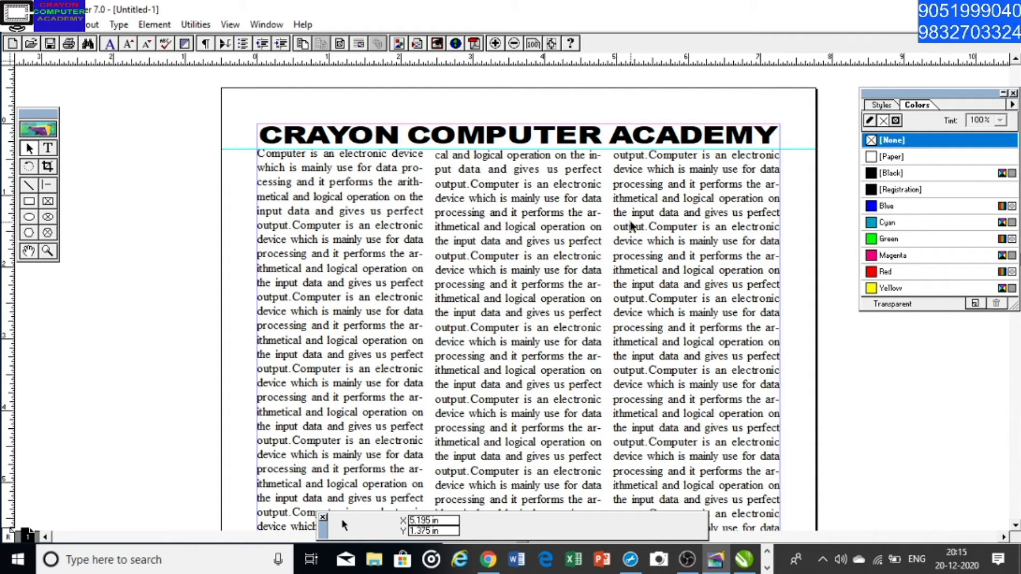
Examine the three text columns without column guides, from the heading to the bottom of the page
scroll(531, 290, "down", 5)
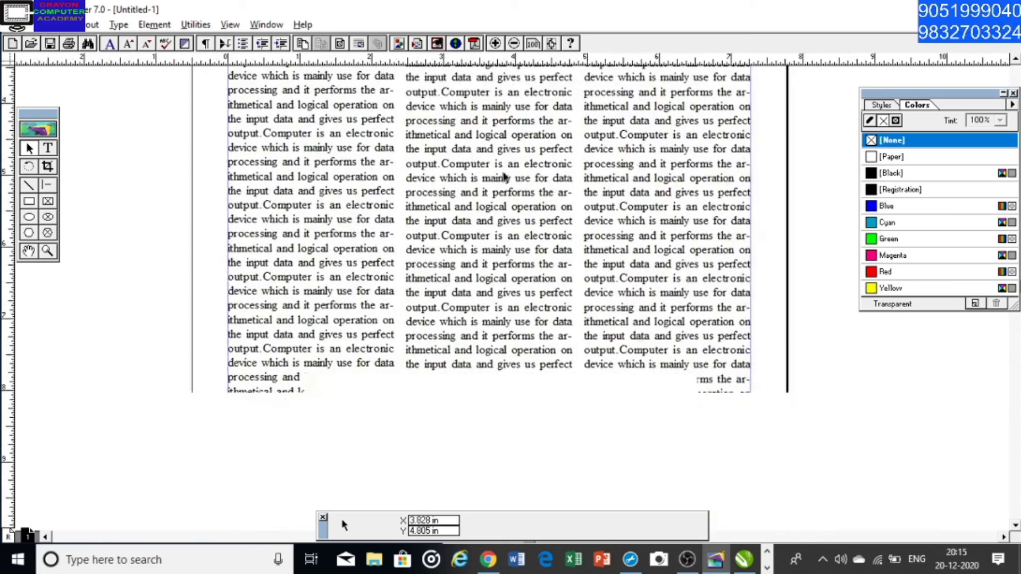
scroll(511, 224, "down", 1)
left_click_drag(511, 296, 521, 230)
left_click_drag(516, 186, 505, 278)
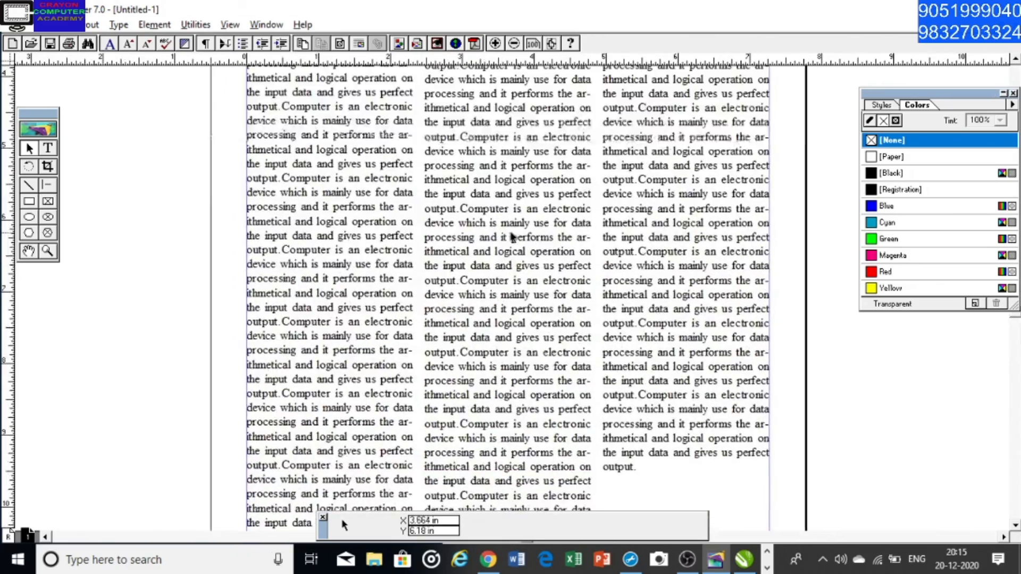
left_click_drag(509, 214, 485, 156)
left_click_drag(506, 245, 481, 197)
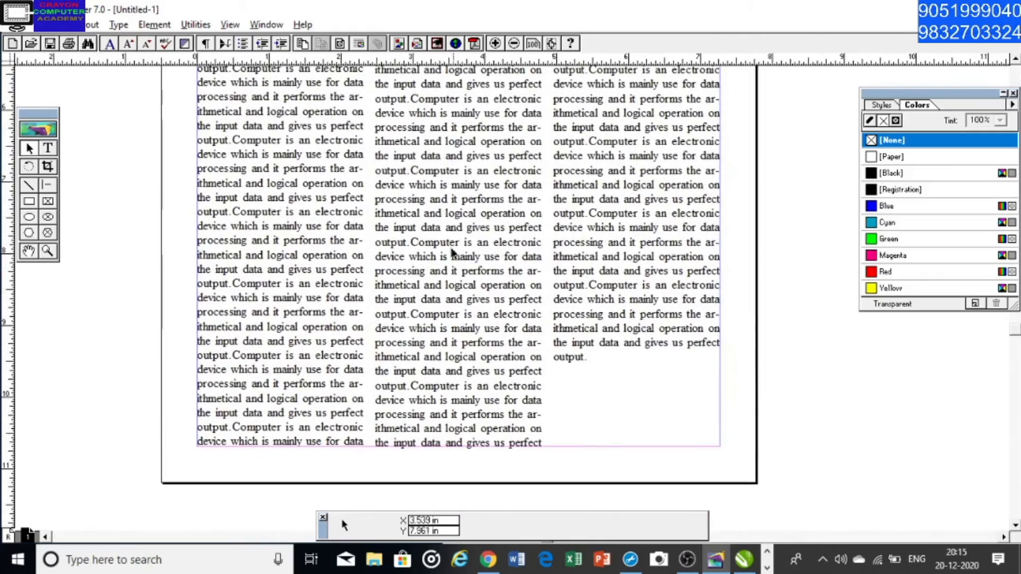
left_click_drag(476, 247, 492, 300)
left_click_drag(475, 179, 511, 355)
left_click_drag(491, 194, 491, 307)
left_click_drag(504, 216, 507, 296)
left_click_drag(498, 245, 500, 259)
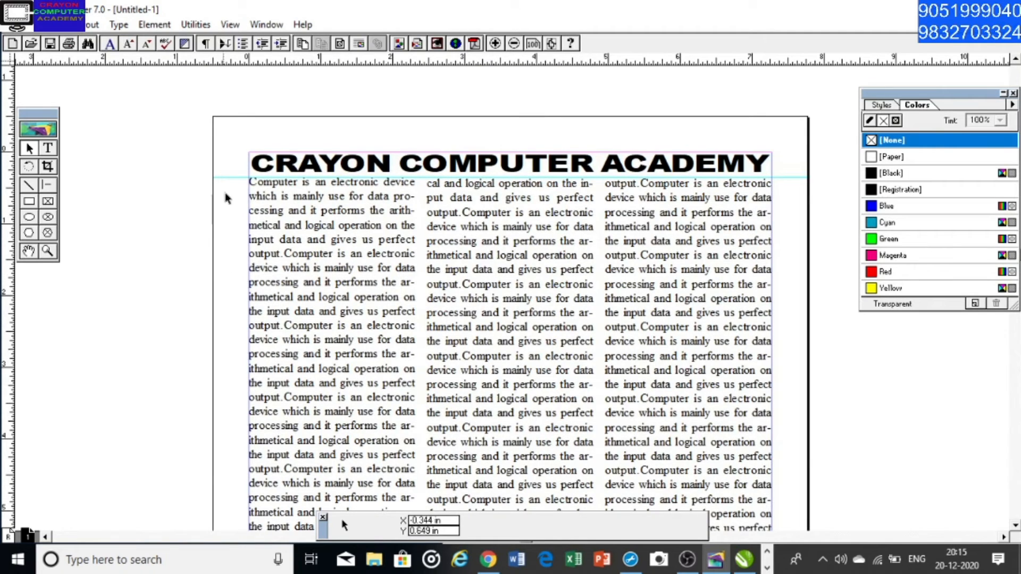
Remove the horizontal ruler guide below the heading and select the whole heading text CRAYON COMPUTER ACADEMY
left_click_drag(230, 177, 239, 58)
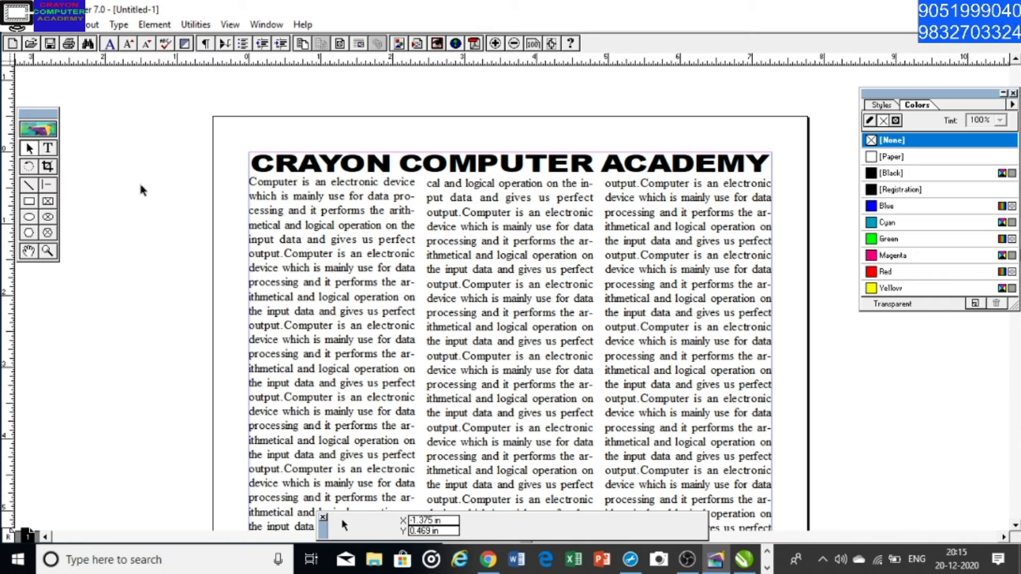
left_click(49, 150)
left_click_drag(251, 162, 761, 164)
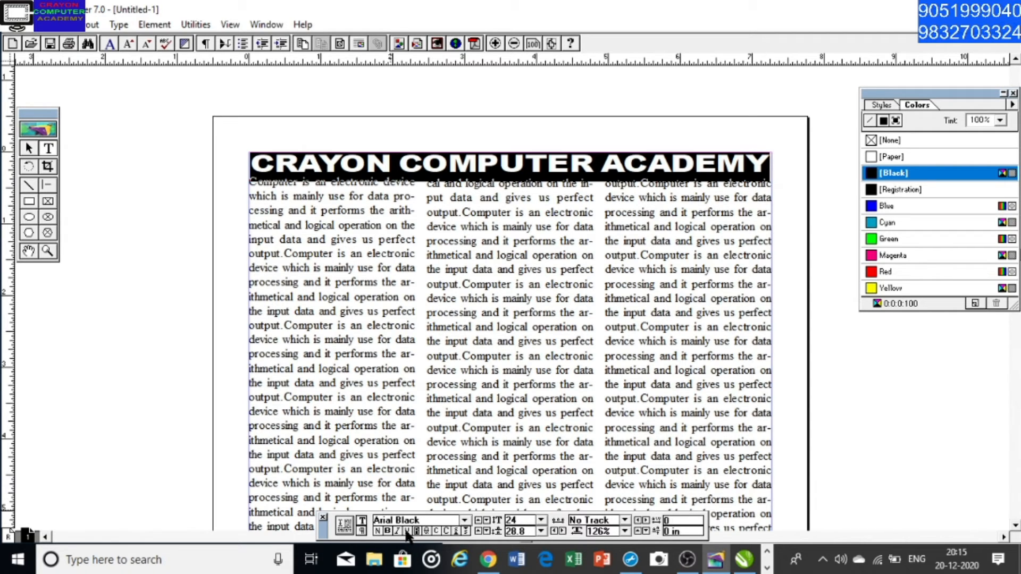
Switch to Notepad and add the line SHIFT+CTRL+U=UNDERLINE at the end of the shortcut list
left_click(767, 567)
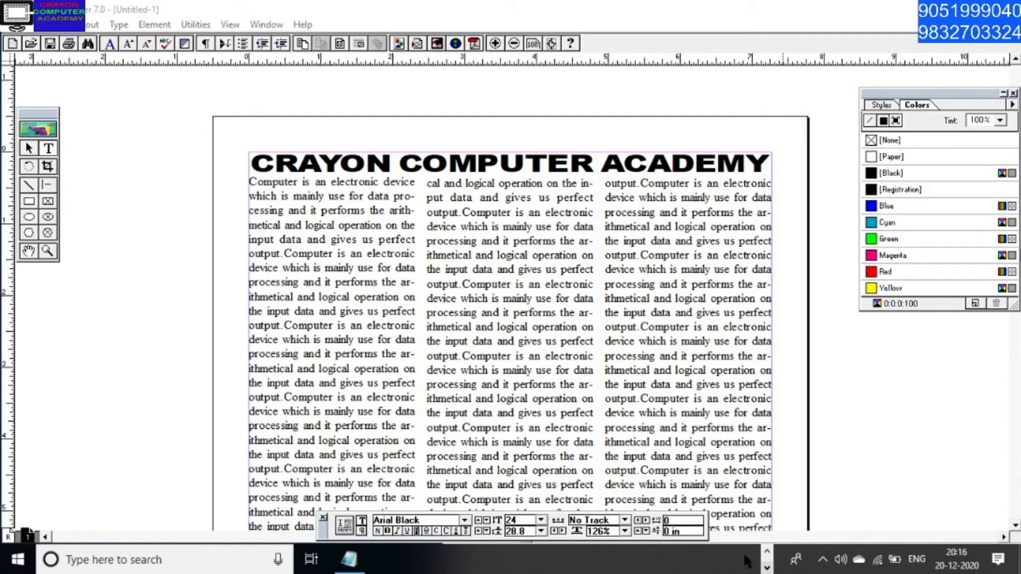
left_click(349, 560)
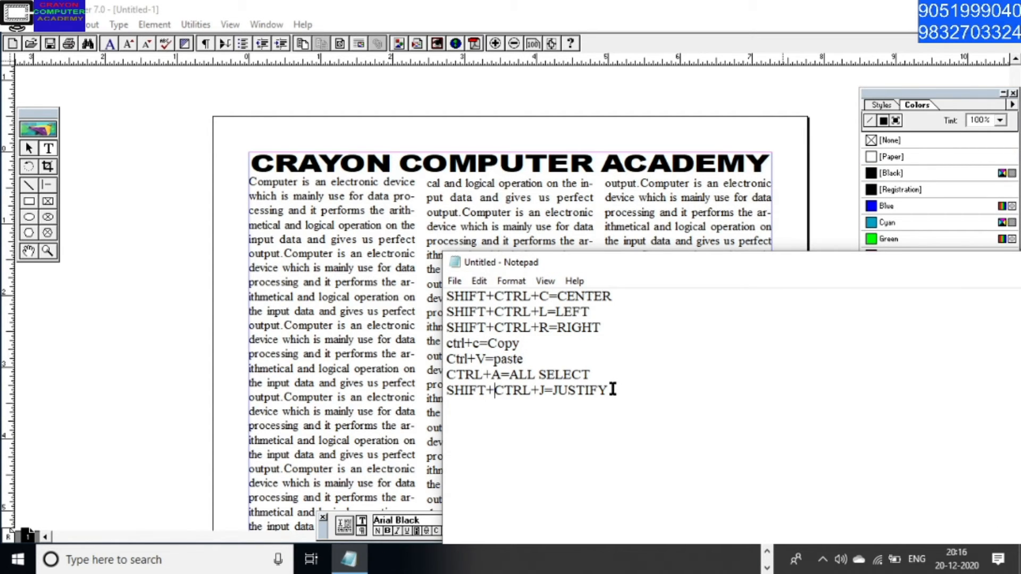
key("Return")
type("SHIFT+CTRL")
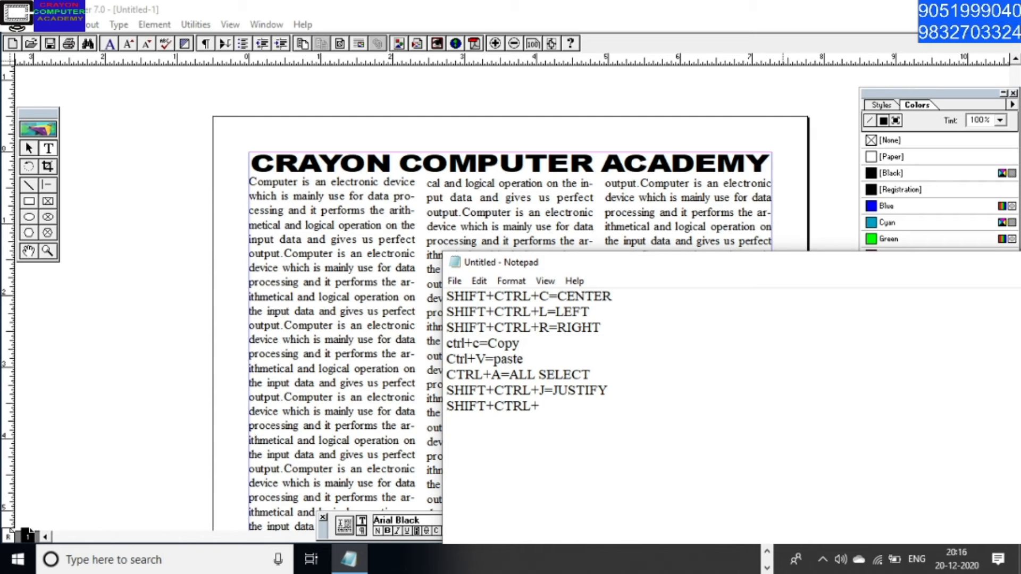
type("+U=UNDERLINE")
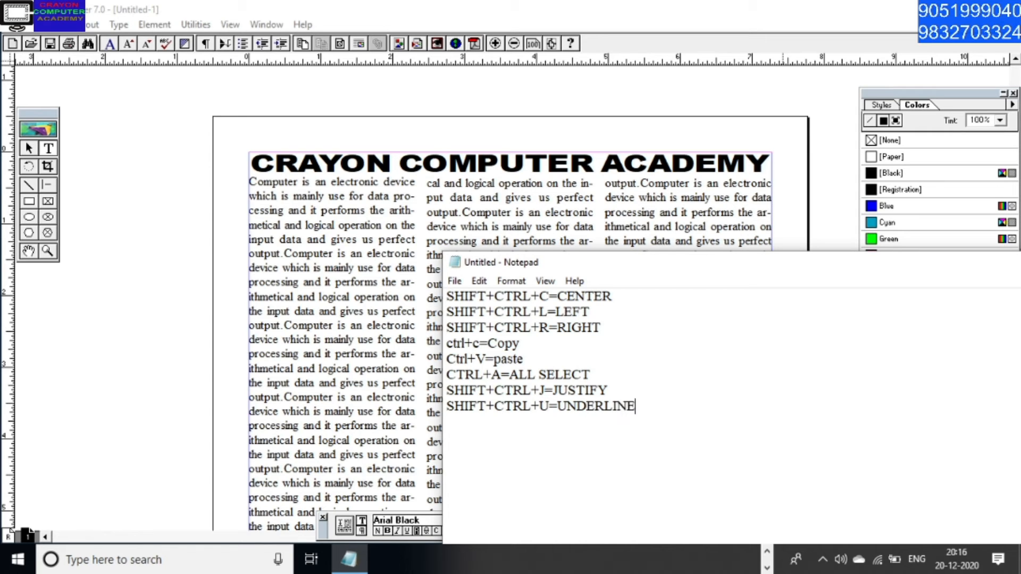
Switch back to PageMaker and underline the selected heading CRAYON COMPUTER ACADEMY
left_click(645, 12)
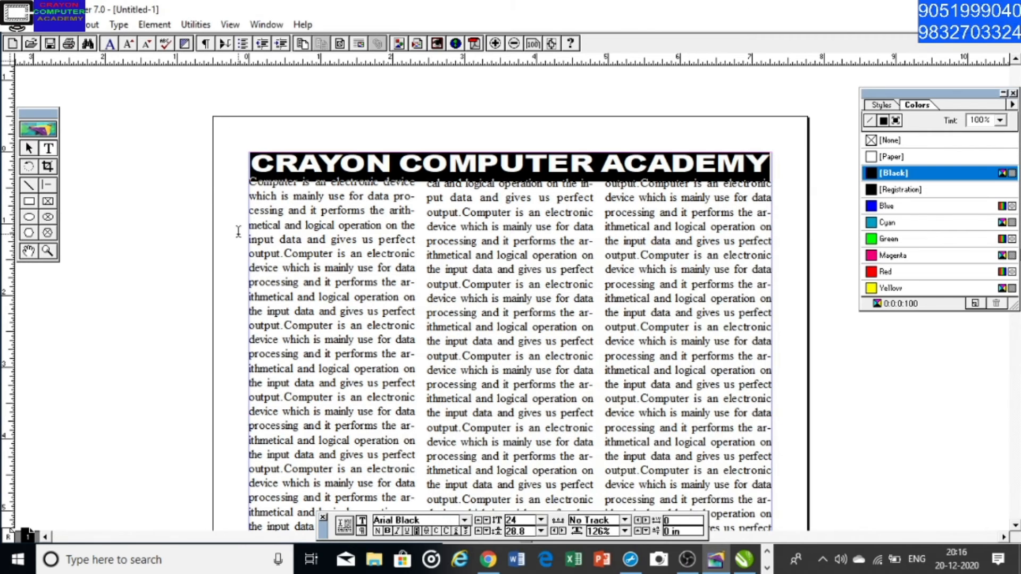
key("ctrl+shift+u")
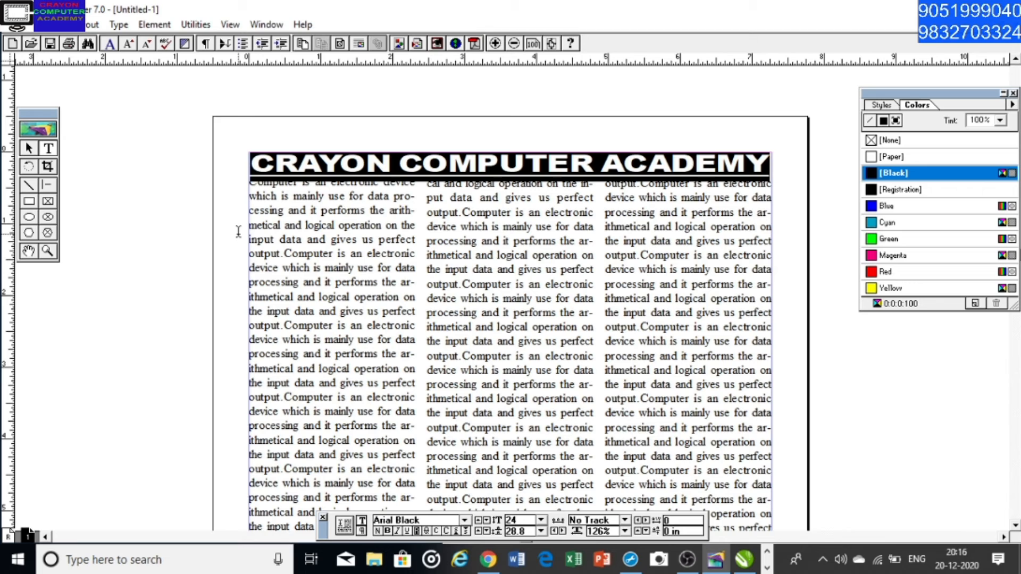
Nudge the heading text block CRAYON COMPUTER ACADEMY up slightly, clear of the first line of body text
left_click(407, 531)
left_click(31, 148)
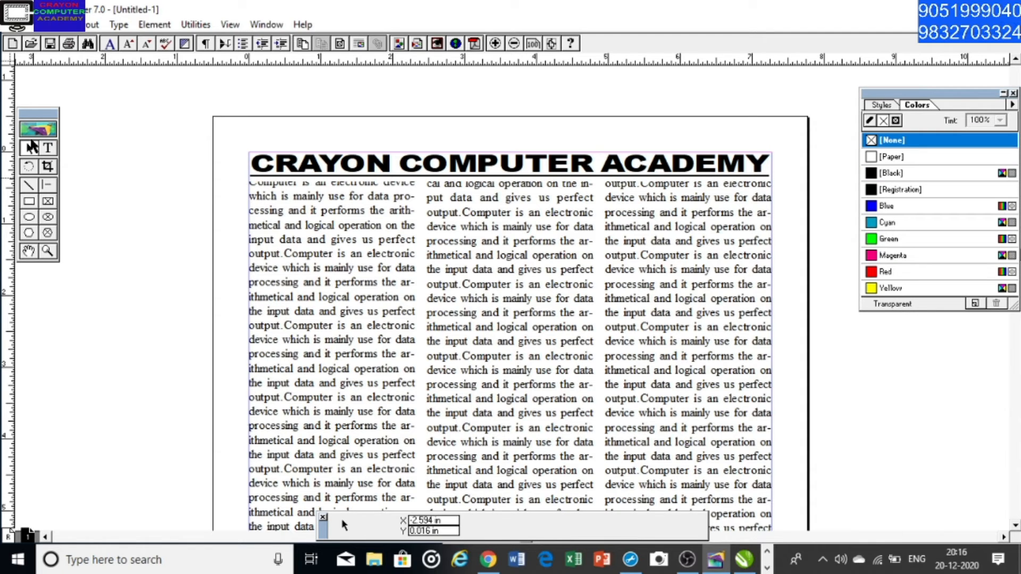
left_click(343, 264)
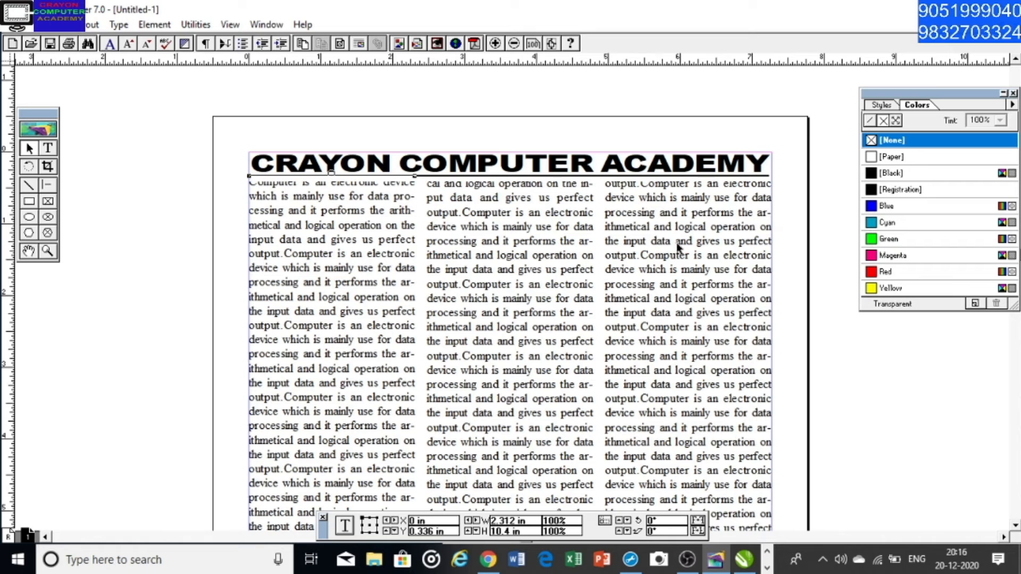
left_click(391, 109)
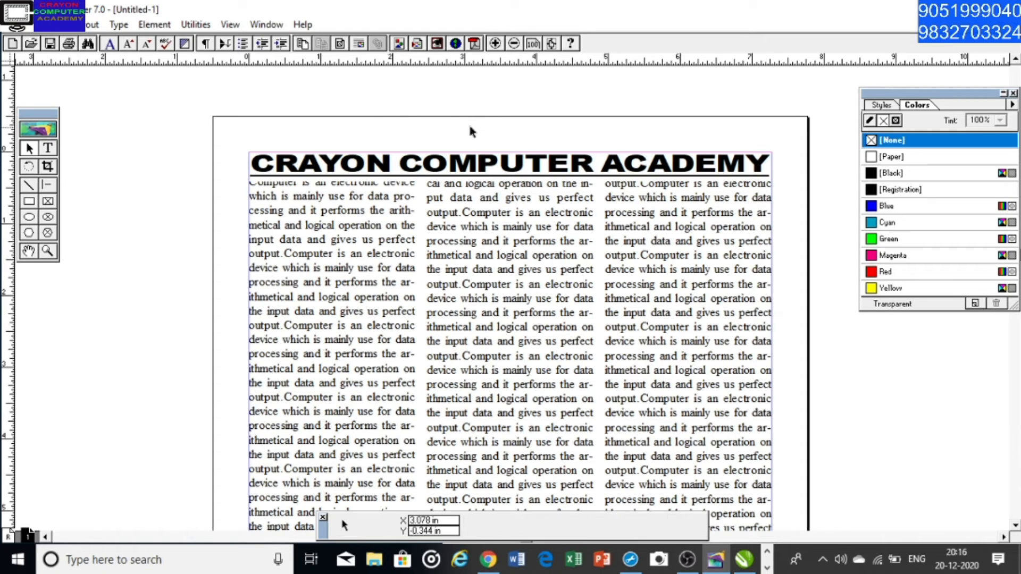
left_click(439, 178)
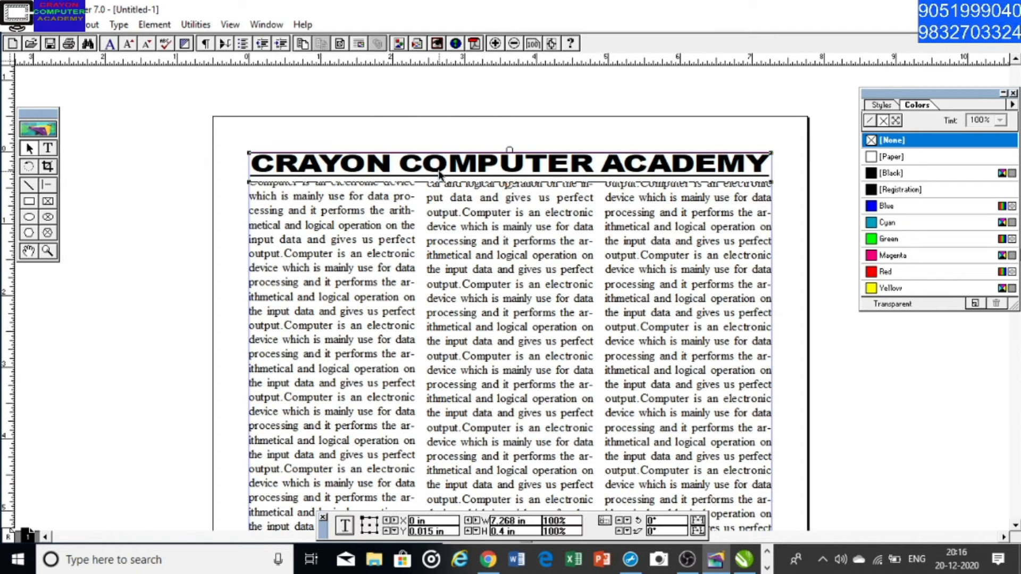
key("Up")
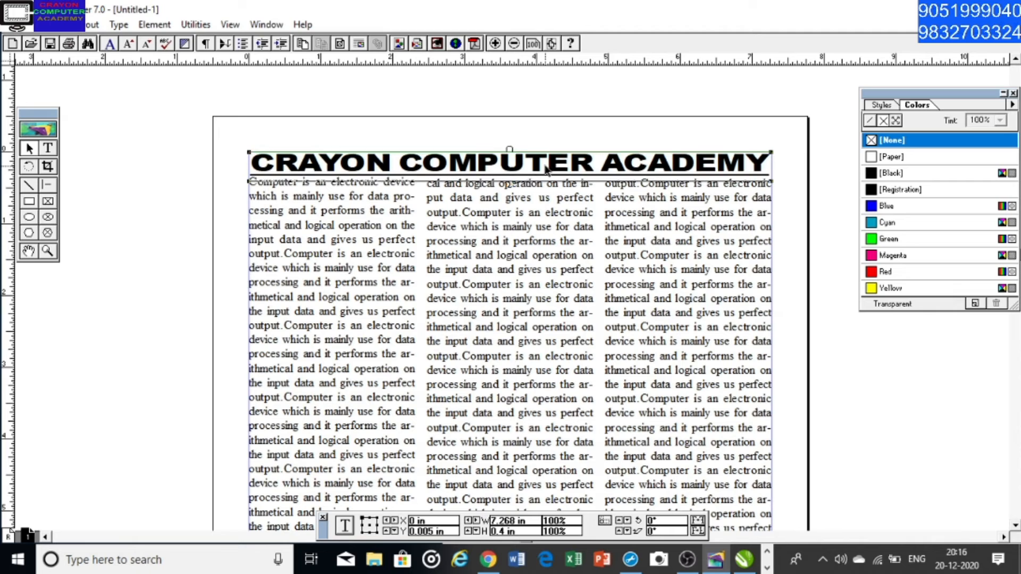
left_click(223, 145)
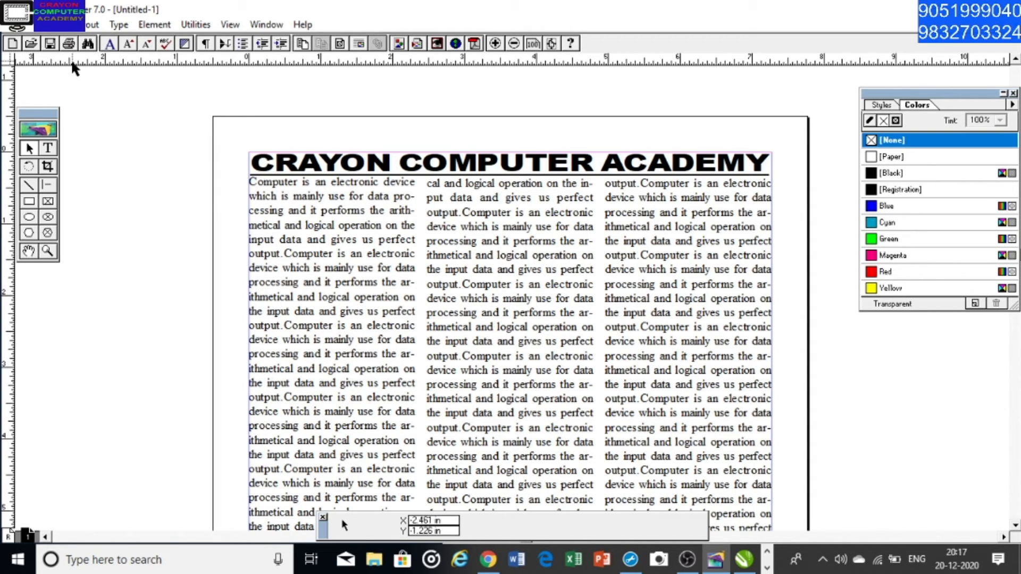
Set the page's left, right, top and bottom margins to 0.3 inches in the document setup
left_click(33, 26)
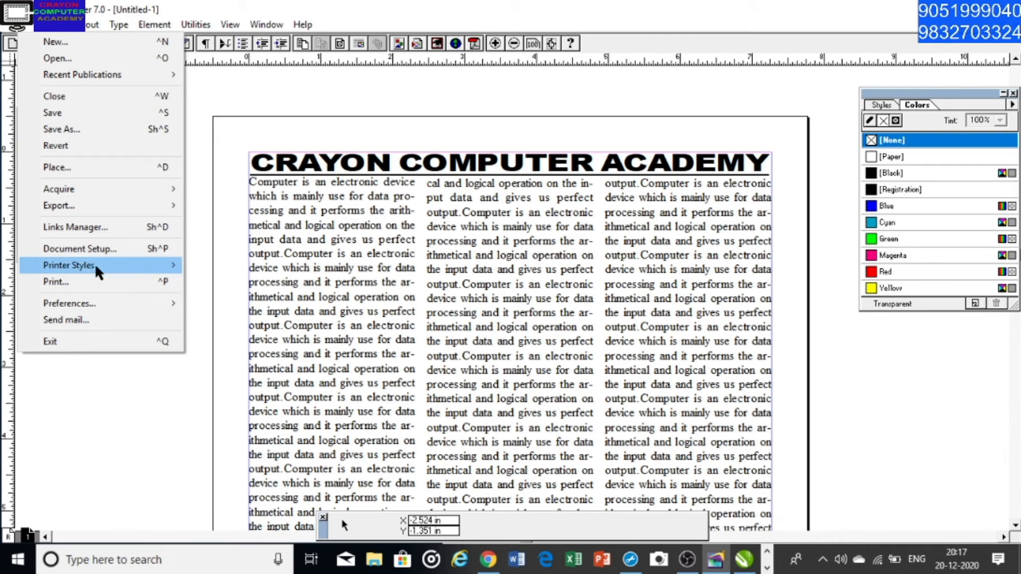
left_click(105, 247)
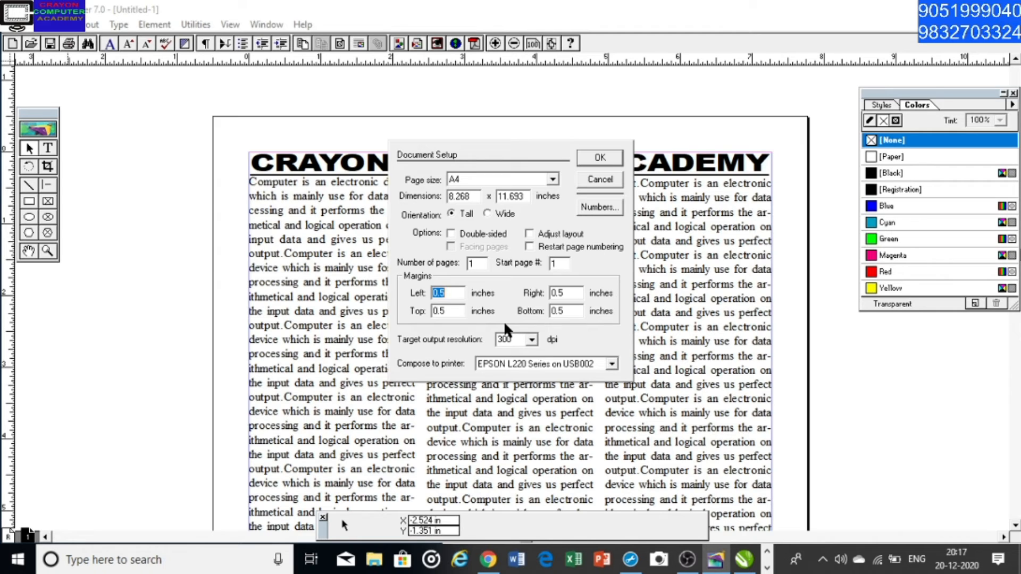
type(".3.3")
key("Tab")
type(".3")
key("Return")
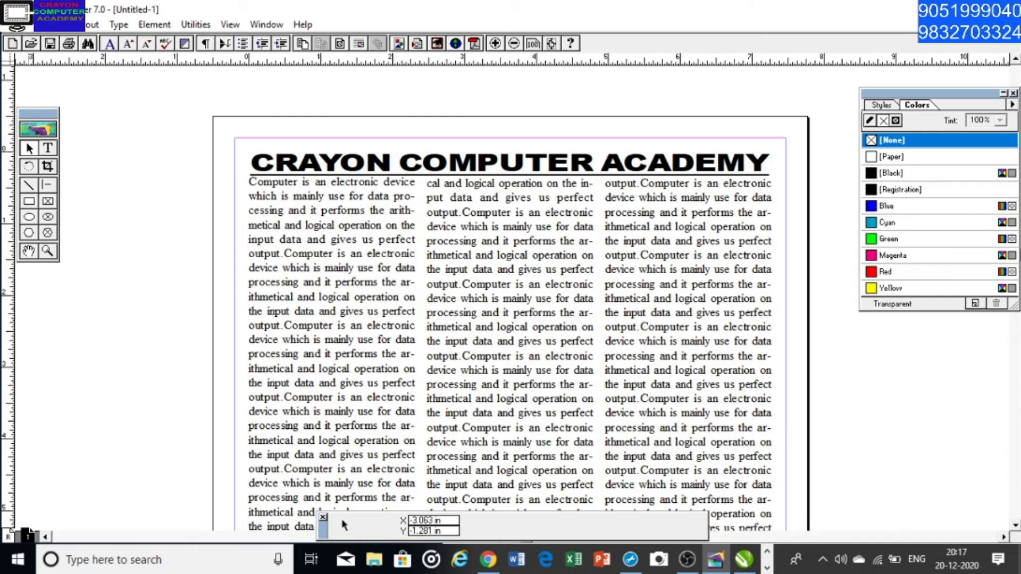
Draw a rectangle along the page margins, about 7.67 by 11.09 in, with the 5pt double-line stroke whose outer line is thicker
left_click(29, 202)
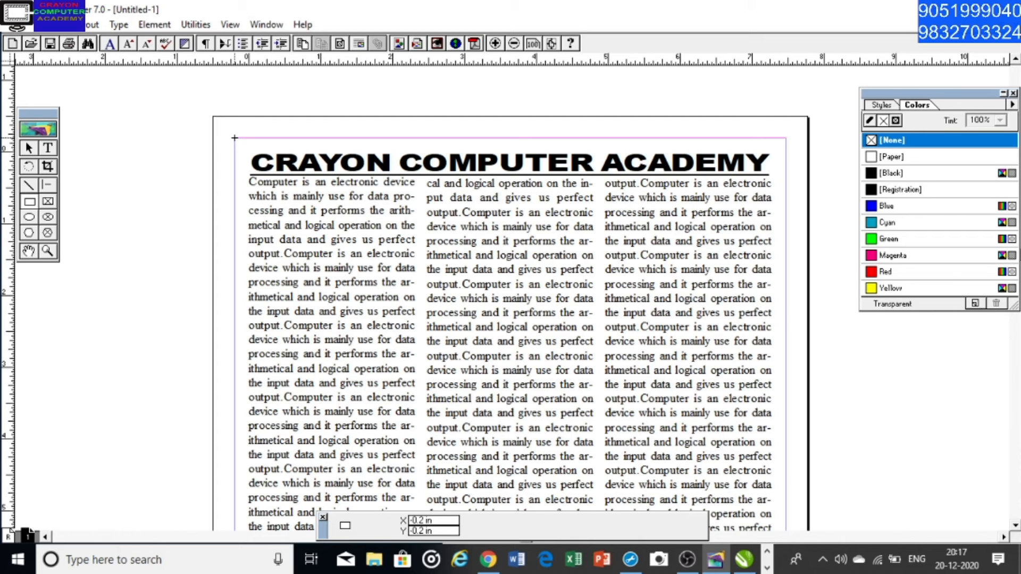
left_click_drag(234, 138, 786, 455)
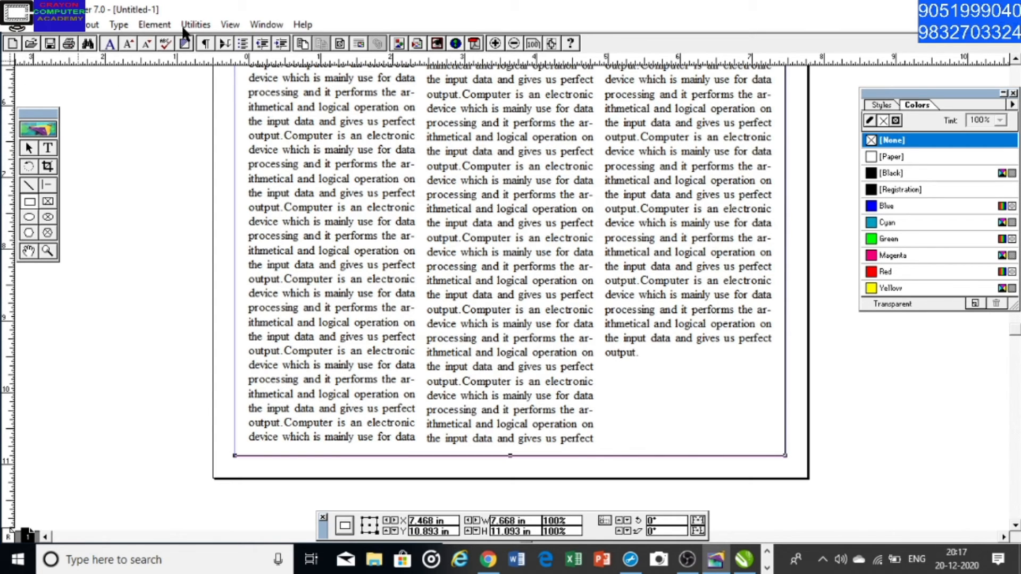
left_click(153, 24)
mouse_move(180, 56)
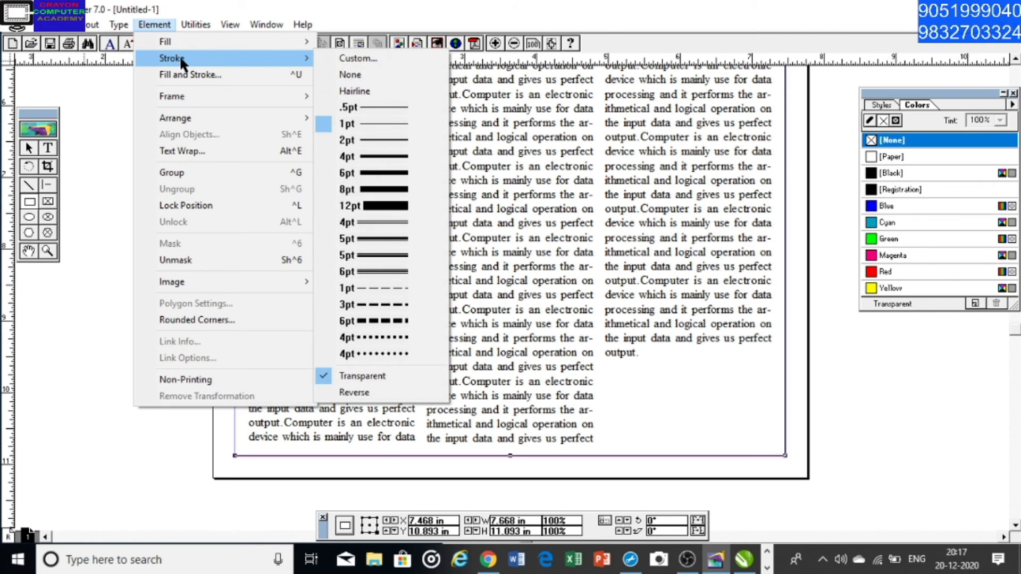
left_click(384, 257)
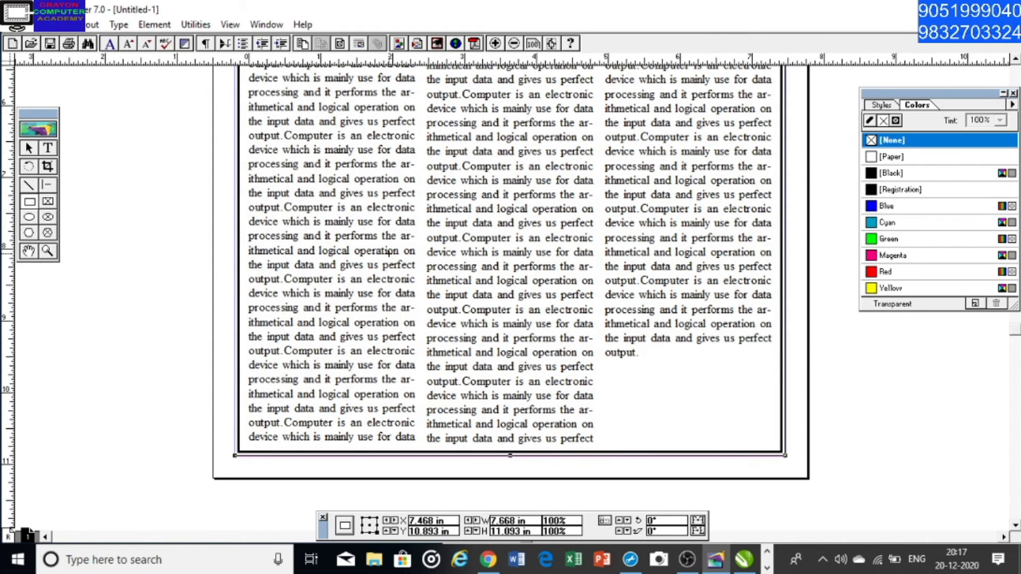
left_click(154, 25)
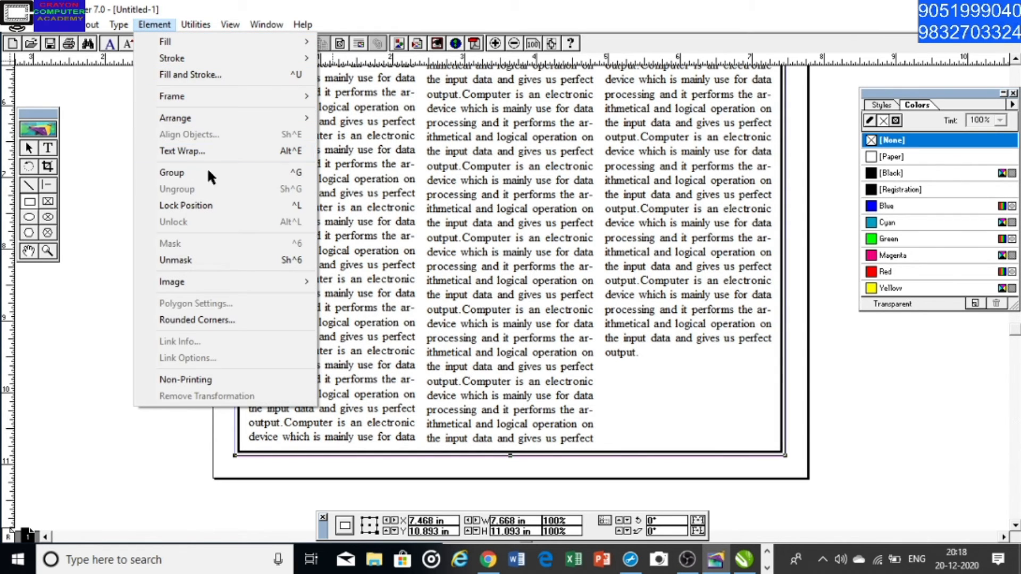
mouse_move(215, 56)
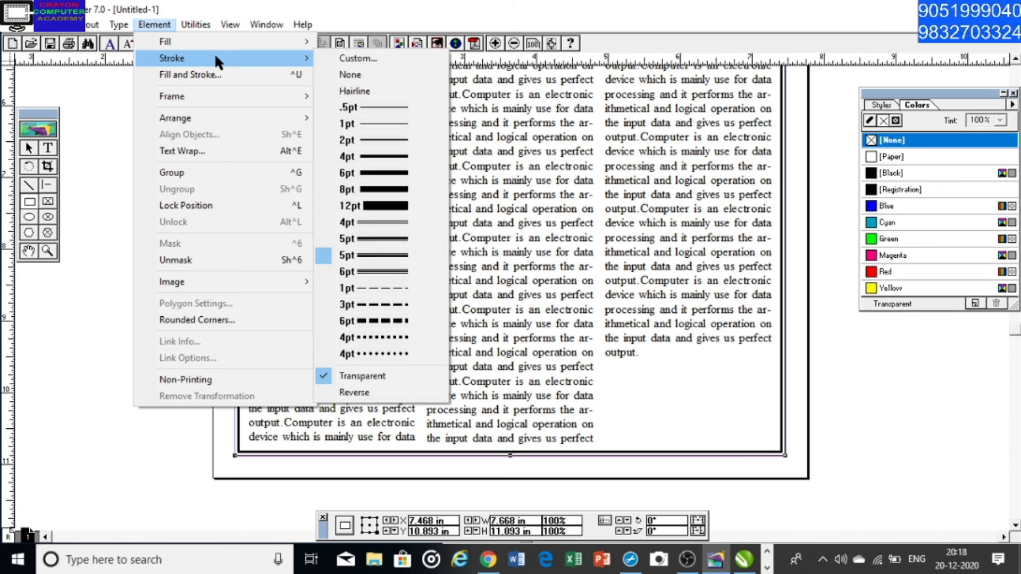
left_click(380, 238)
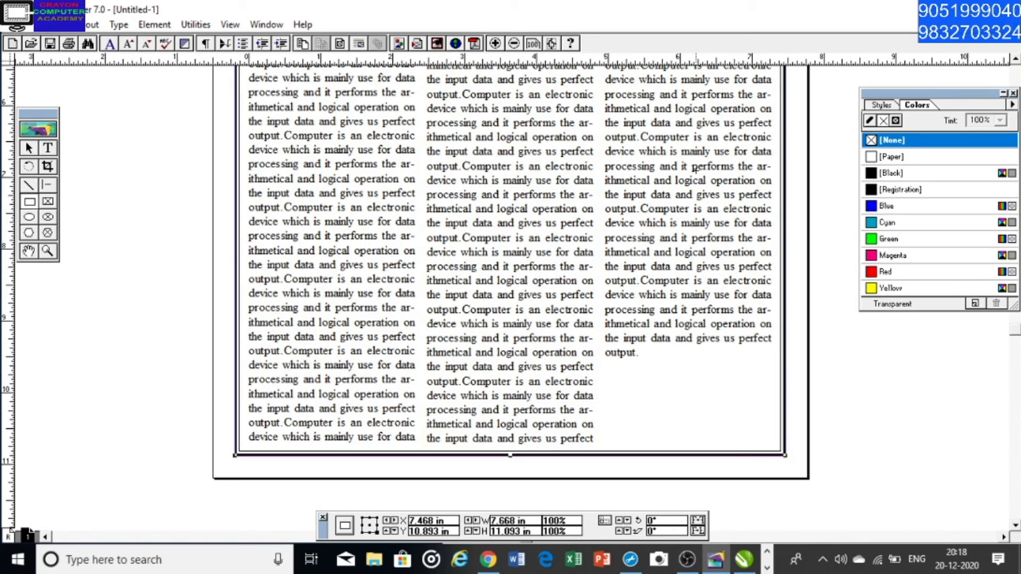
Round the corners of the border rectangle with the largest of the rounded corner styles
left_click(155, 25)
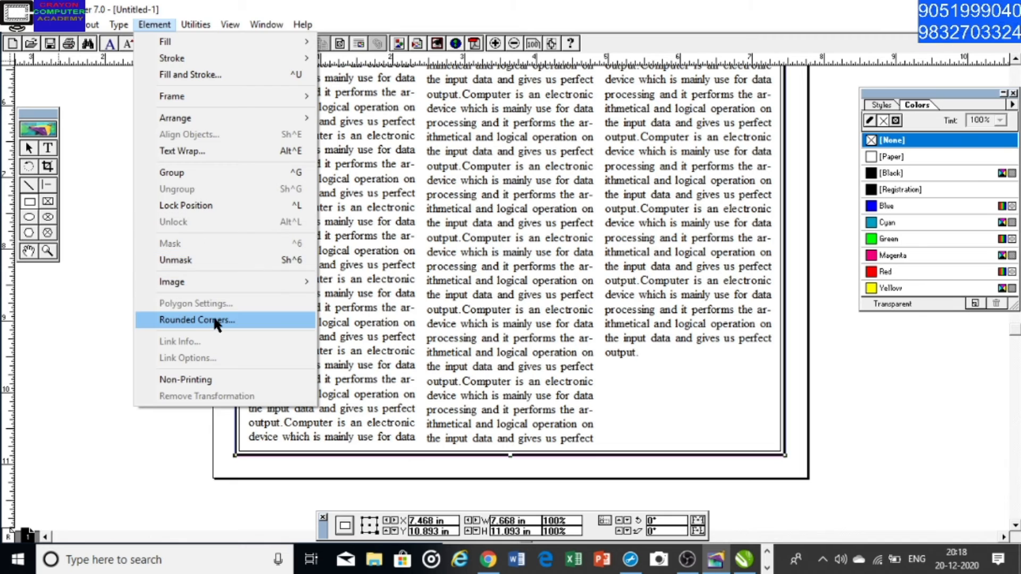
left_click(256, 320)
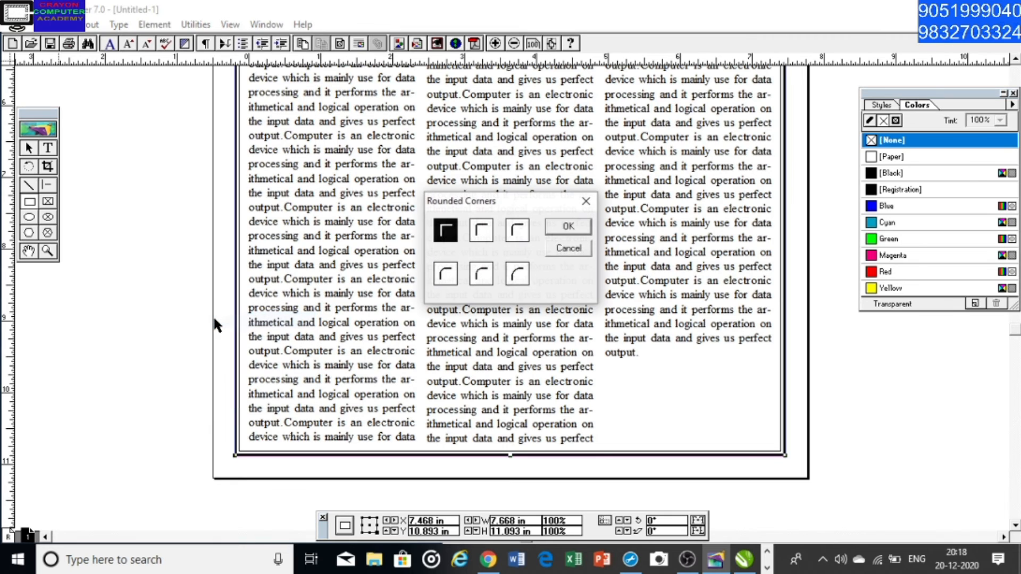
left_click(479, 229)
left_click(559, 226)
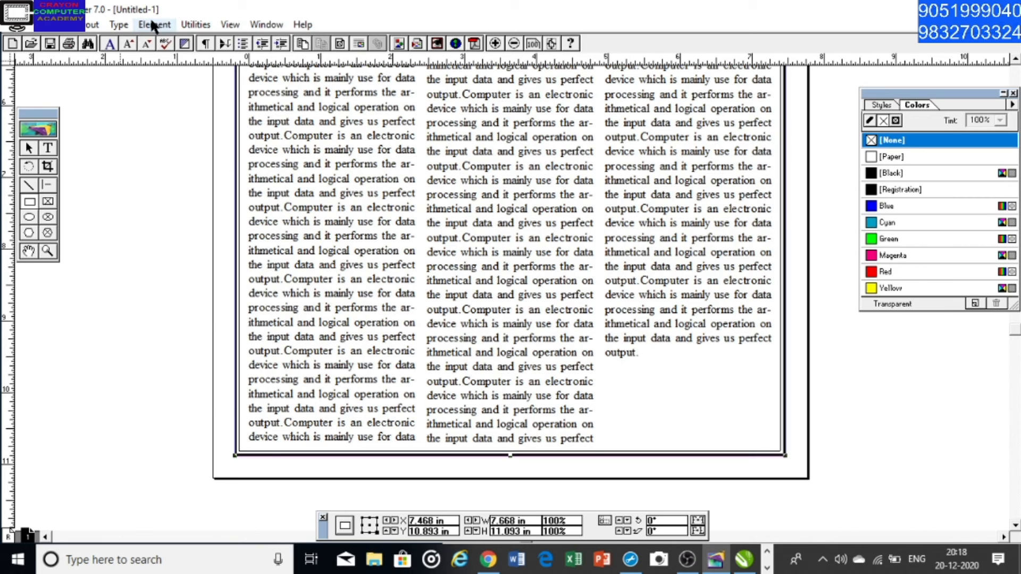
left_click(154, 25)
left_click(218, 319)
left_click(511, 271)
left_click(569, 227)
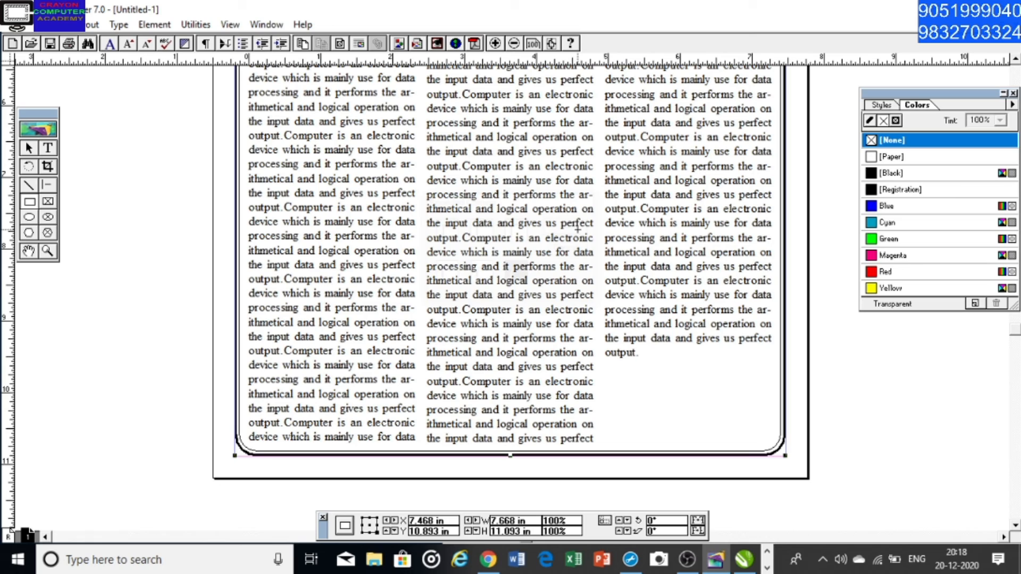
Select the first letter C of the body text and examine the available plug-in commands
left_click(35, 253)
left_click_drag(324, 220, 289, 454)
mouse_move(382, 228)
left_mouse_down()
mouse_move(381, 340)
mouse_move(405, 267)
mouse_move(399, 353)
left_mouse_up()
mouse_move(484, 202)
left_mouse_down()
mouse_move(485, 243)
mouse_move(505, 202)
left_mouse_up()
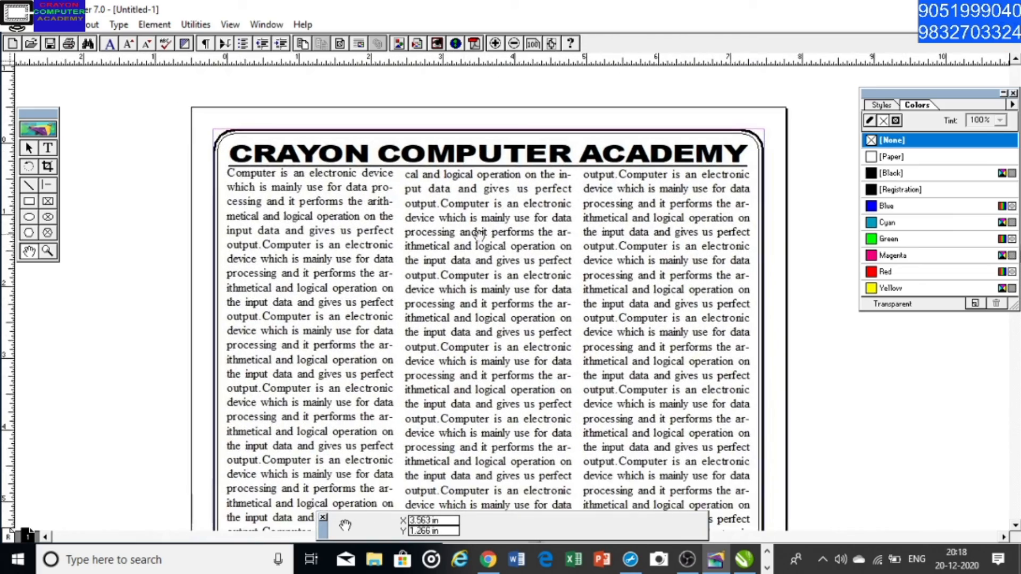
left_click_drag(455, 249, 456, 223)
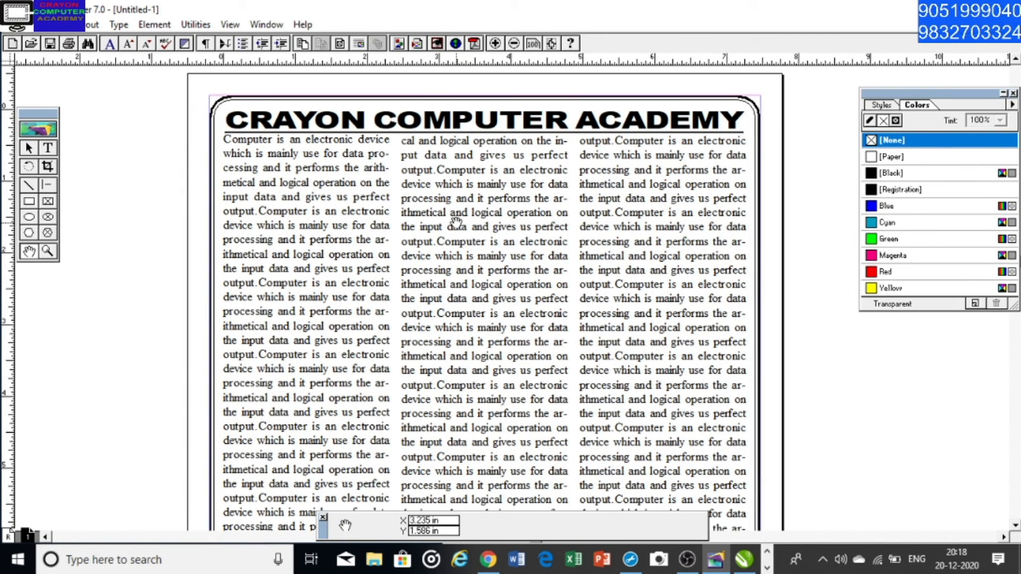
left_click(30, 149)
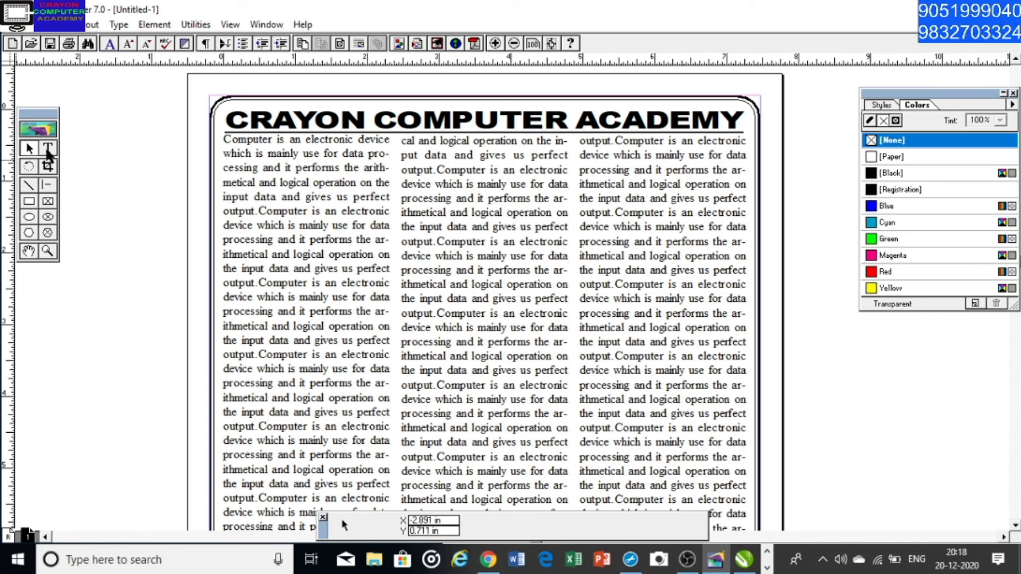
left_click(48, 150)
left_click_drag(224, 139, 232, 139)
left_click(195, 24)
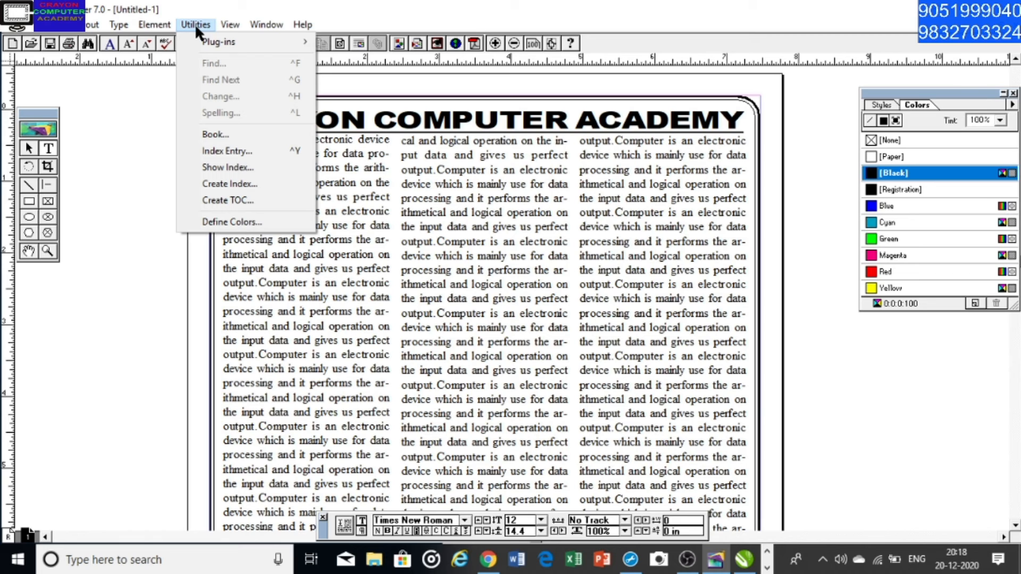
mouse_move(220, 42)
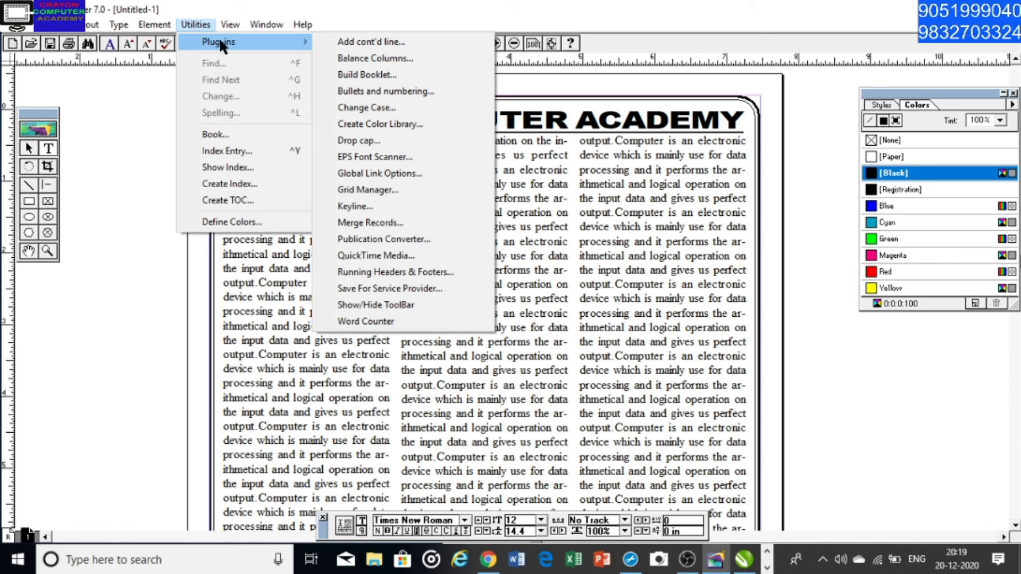
mouse_move(263, 22)
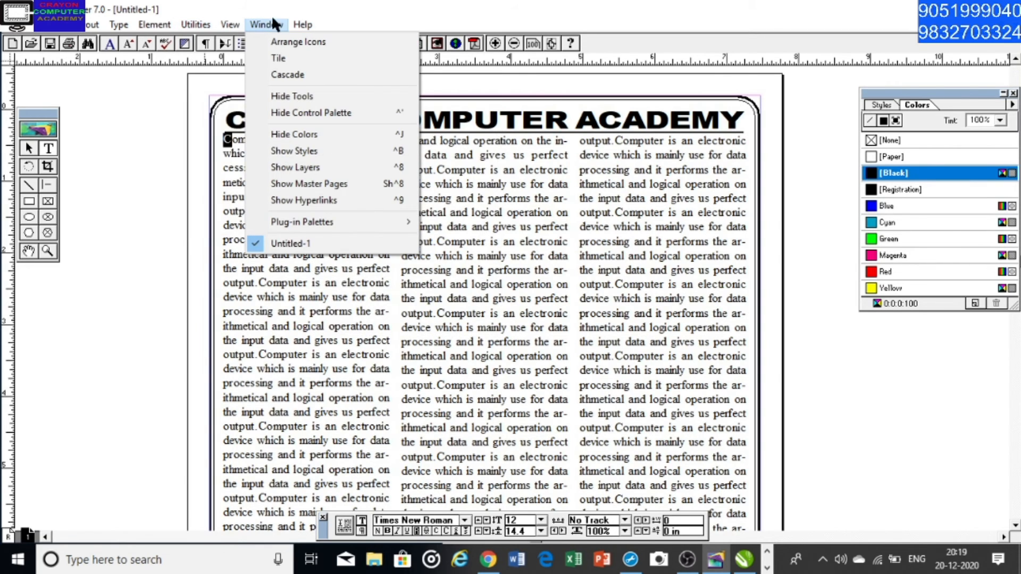
left_click(340, 8)
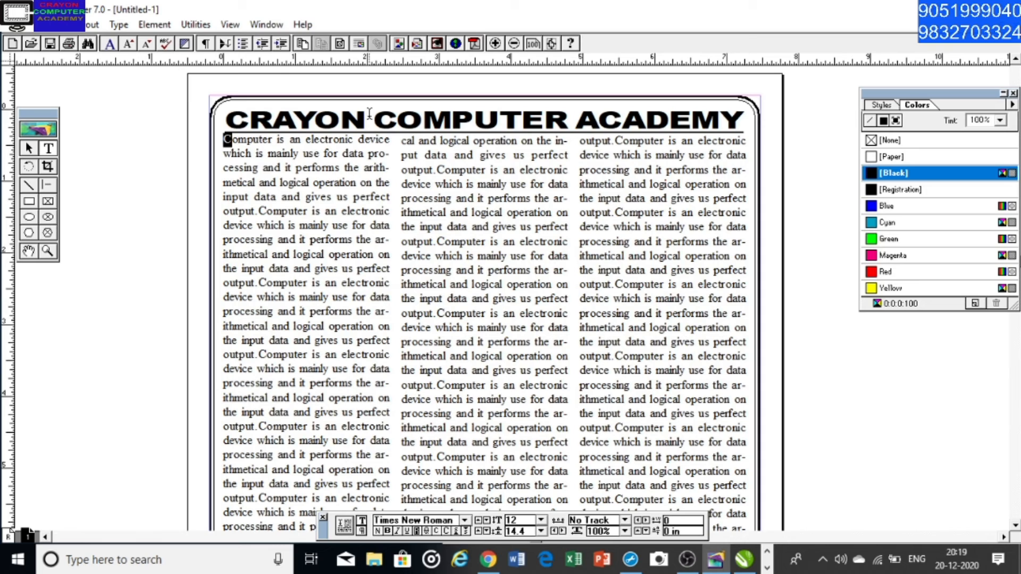
Reselect the first letter C of the body text and apply a drop cap 4 lines high
left_click(272, 140)
left_click_drag(225, 140, 234, 143)
left_click(226, 140)
left_click_drag(226, 140, 234, 143)
left_click(194, 24)
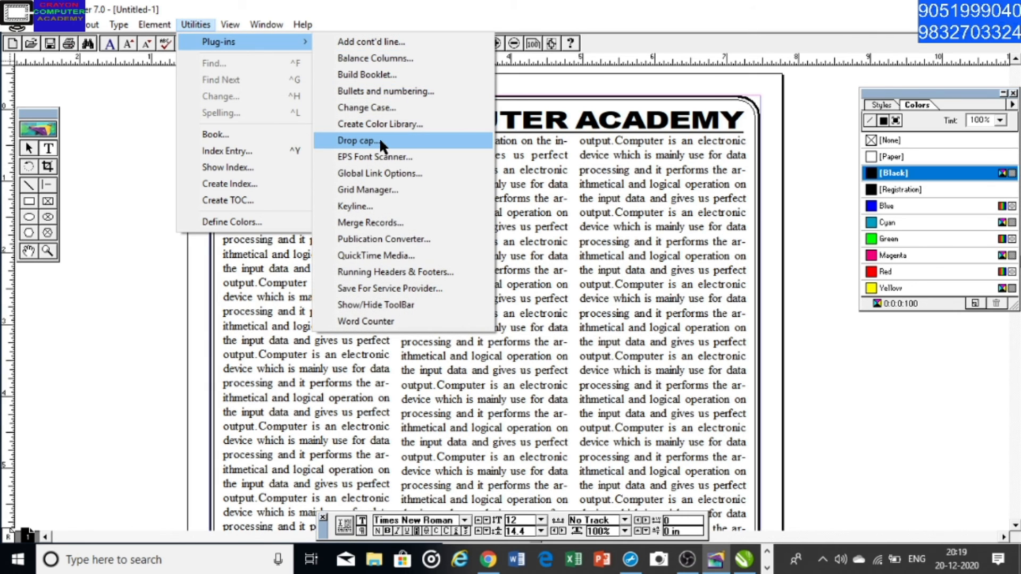
left_click(379, 140)
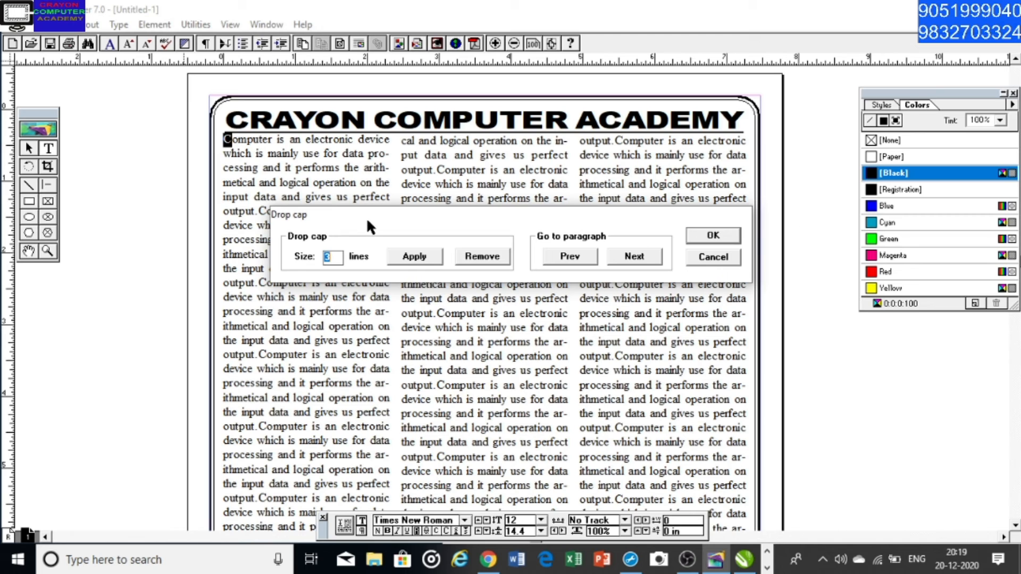
left_click_drag(378, 219, 417, 224)
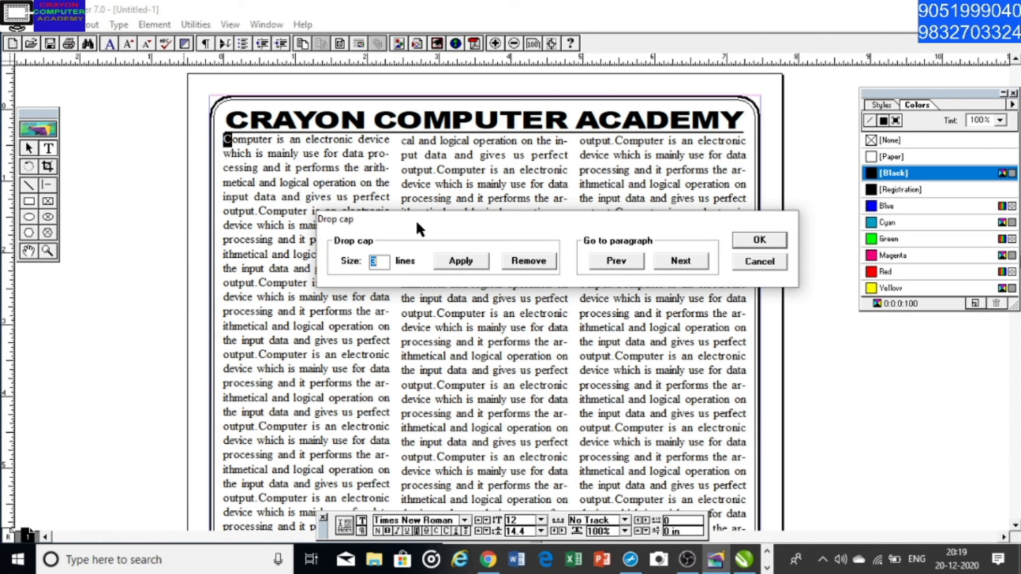
type("4")
left_click(466, 264)
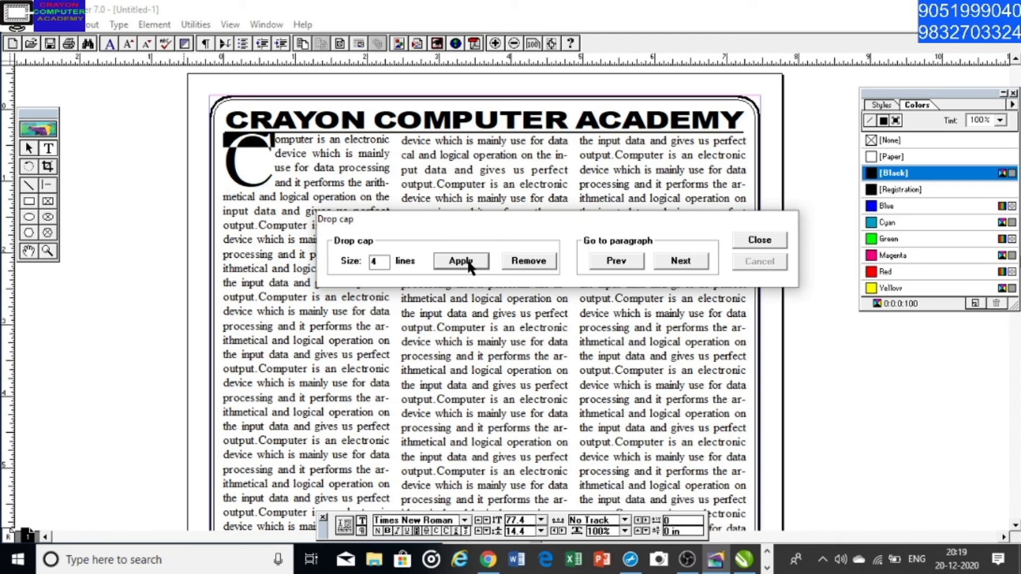
Try to apply the drop cap to the same letter C again
double_click(379, 262)
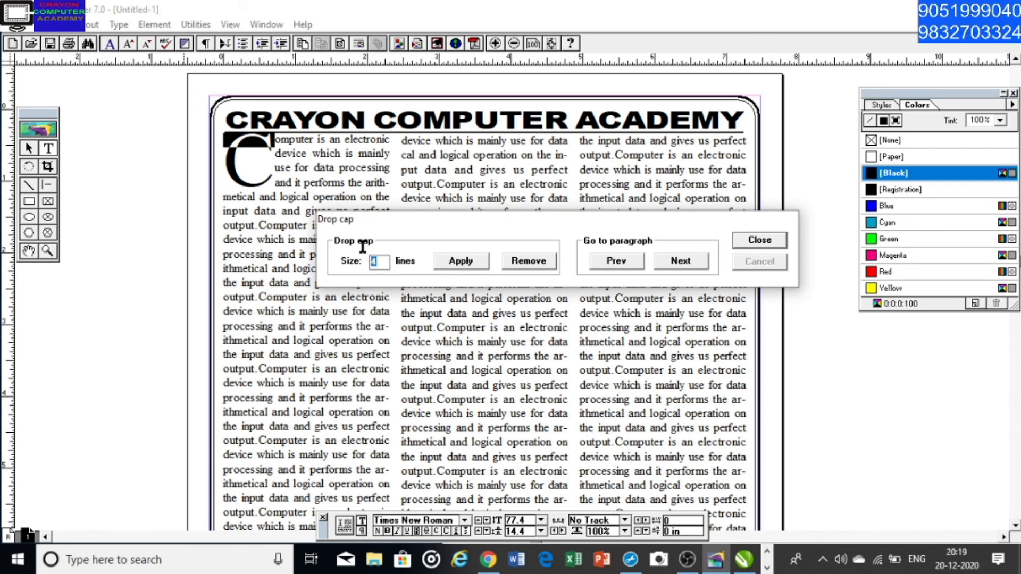
left_click(471, 260)
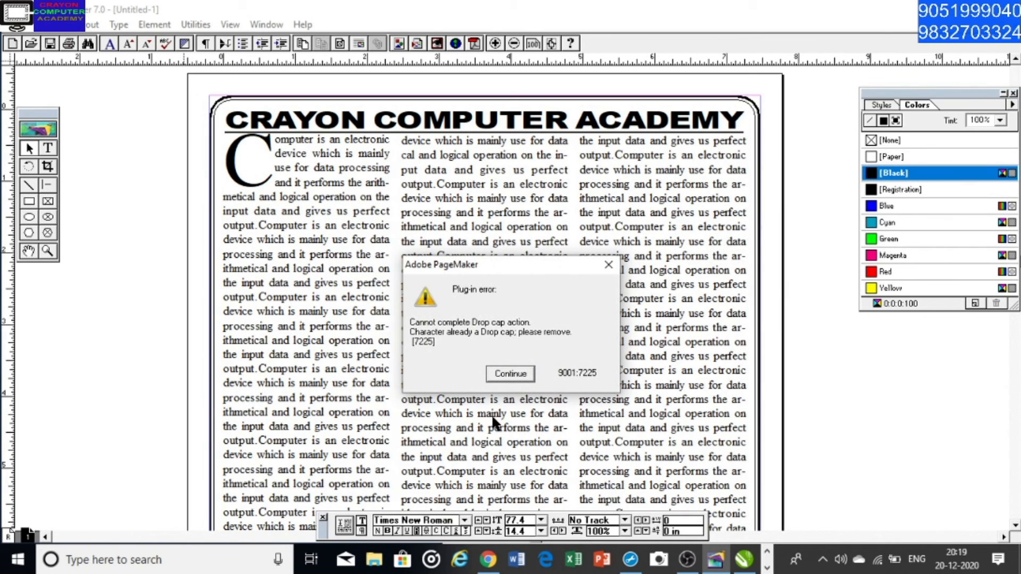
left_click(516, 374)
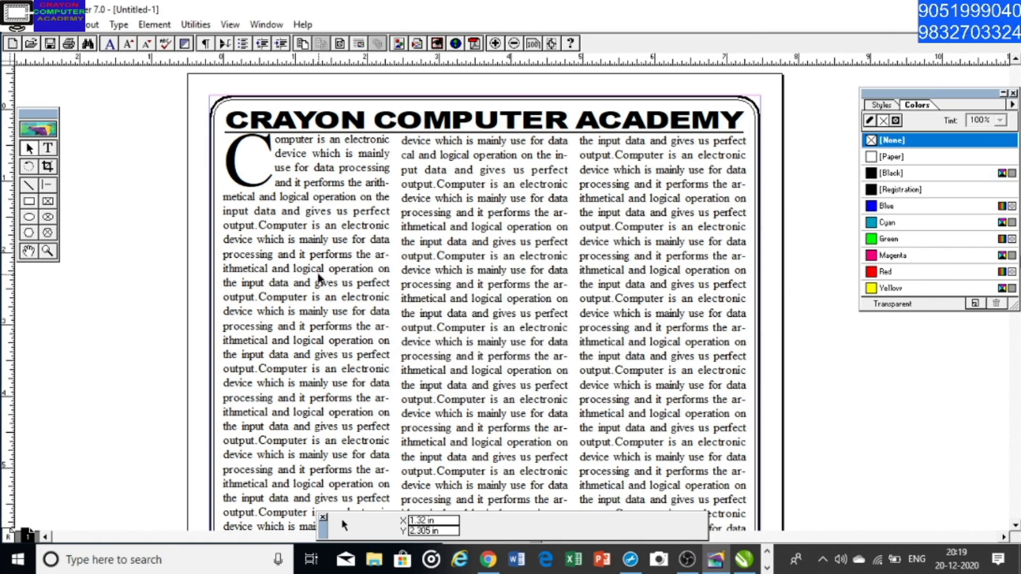
Try to change the drop cap on the first letter C of the body text to 3 lines
left_click(47, 148)
left_click(223, 167)
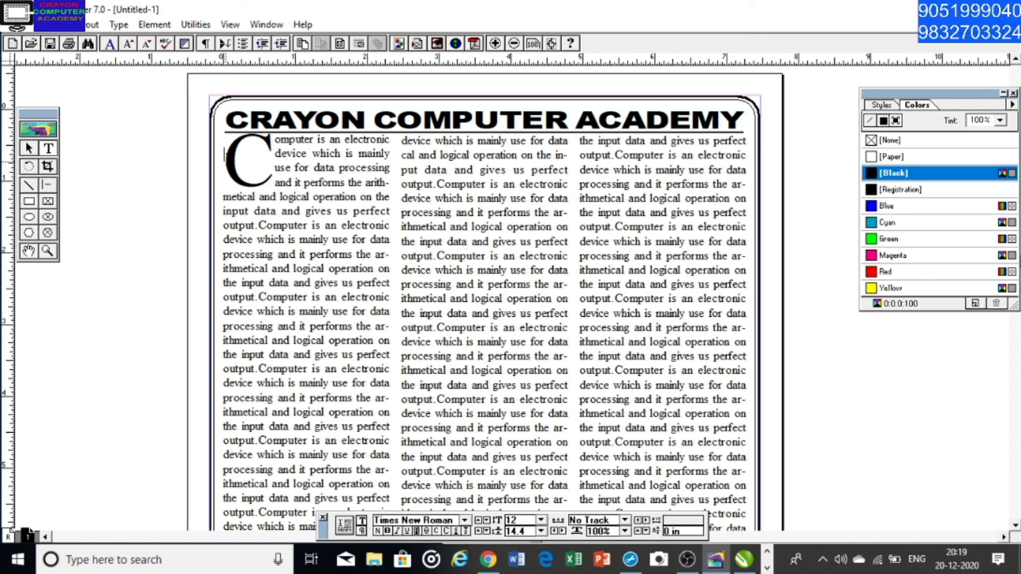
left_click_drag(225, 155, 251, 163)
left_click(253, 163)
left_click_drag(259, 143, 237, 144)
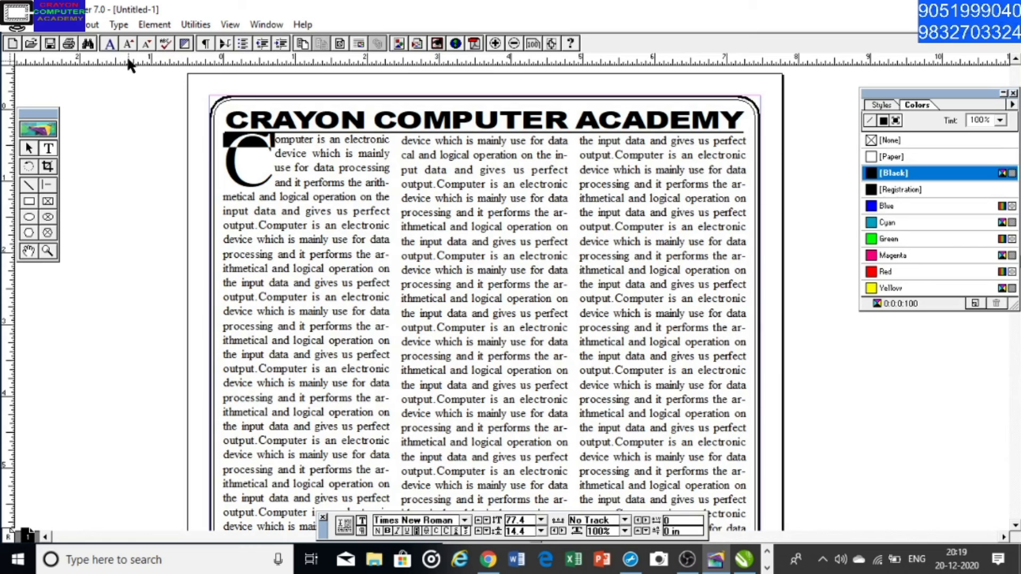
left_click(205, 28)
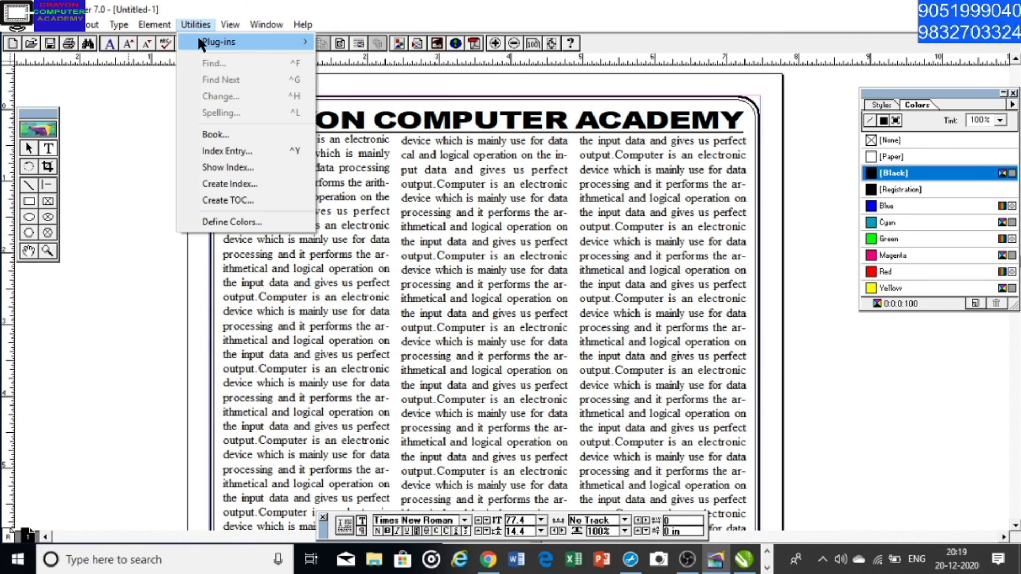
mouse_move(198, 38)
left_click(375, 140)
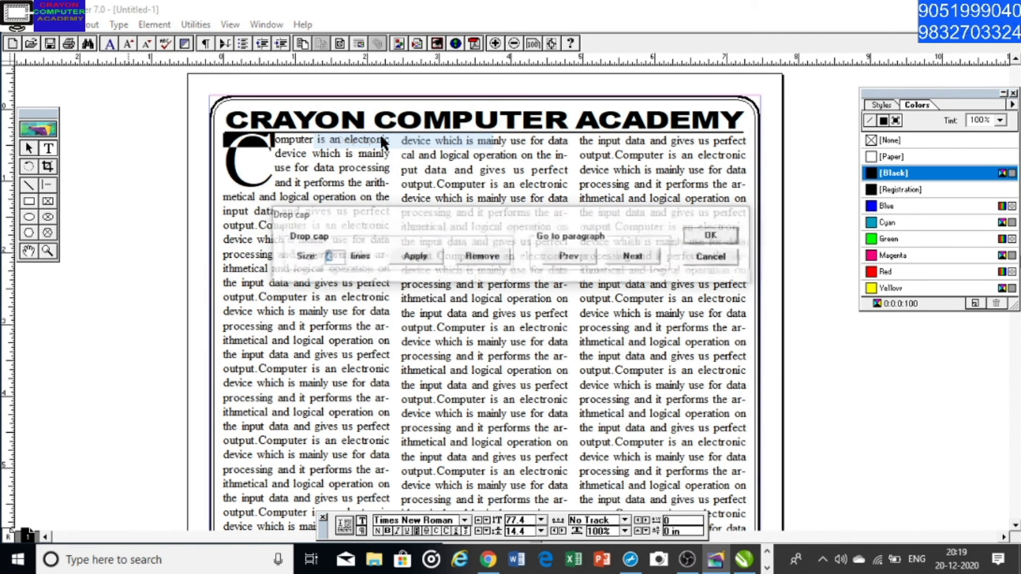
type("3")
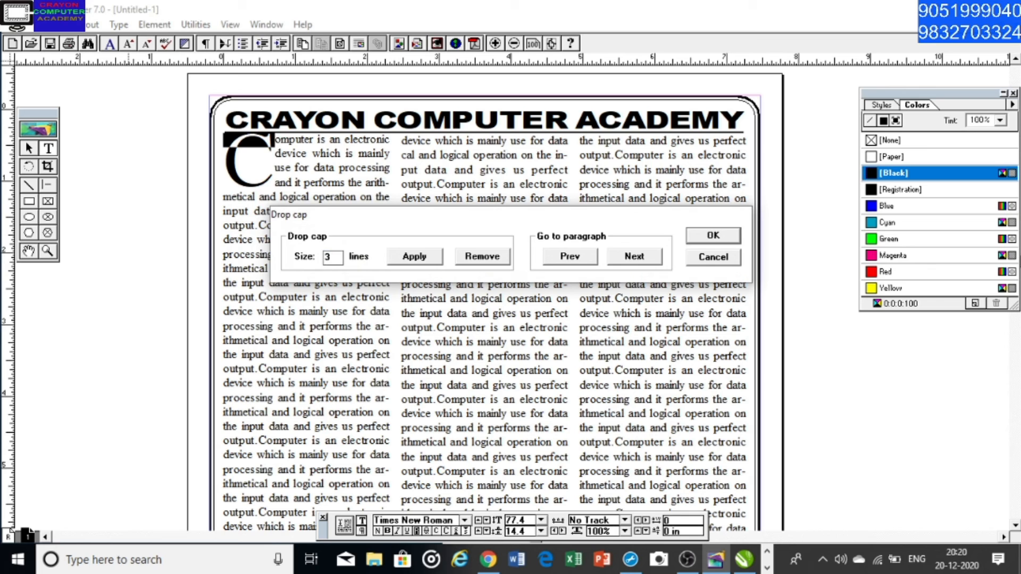
left_click(408, 257)
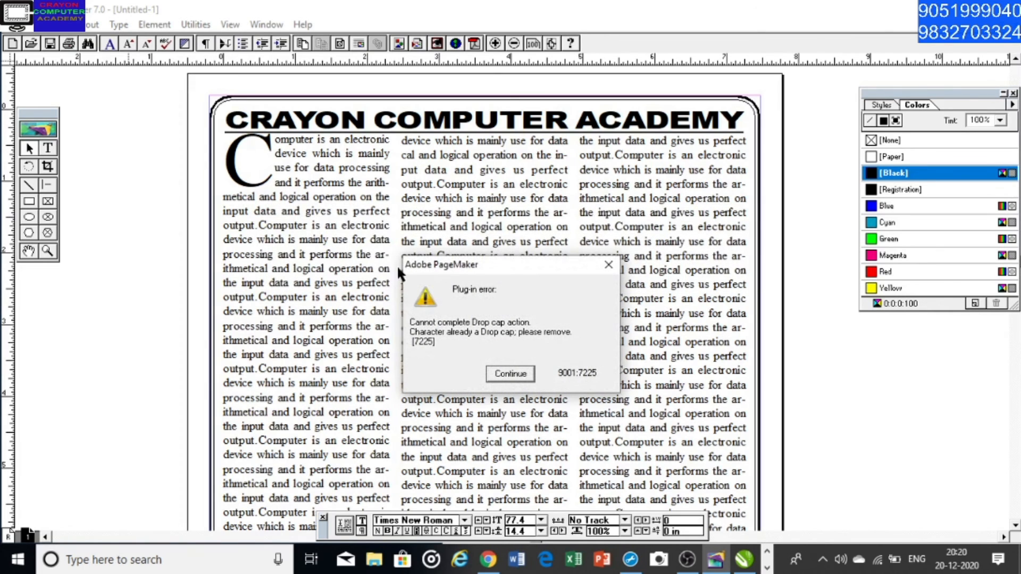
left_click(510, 374)
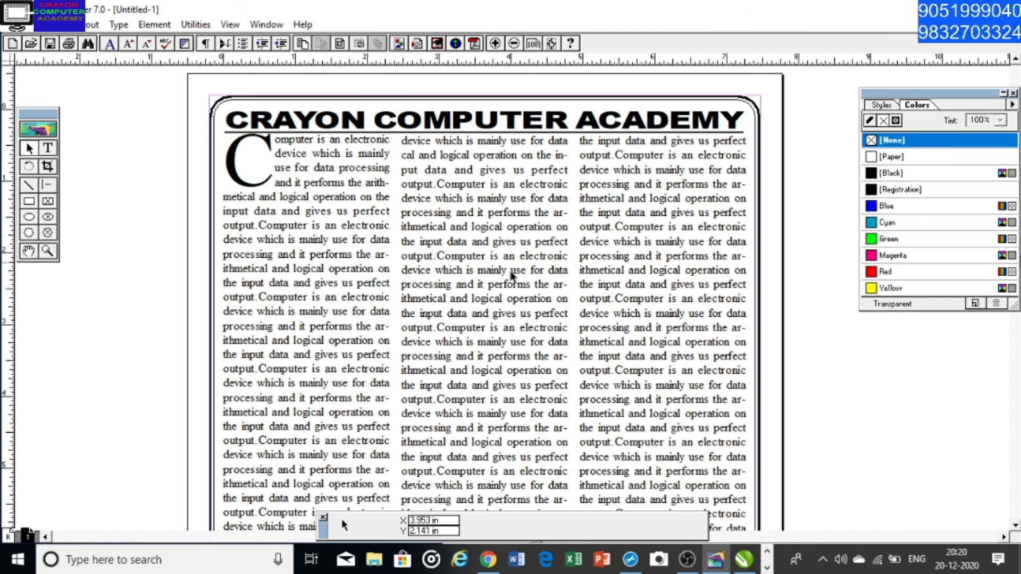
Examine the whole page layout, from the heading and drop cap down to the column ends and the rounded border
left_click_drag(448, 426, 429, 374)
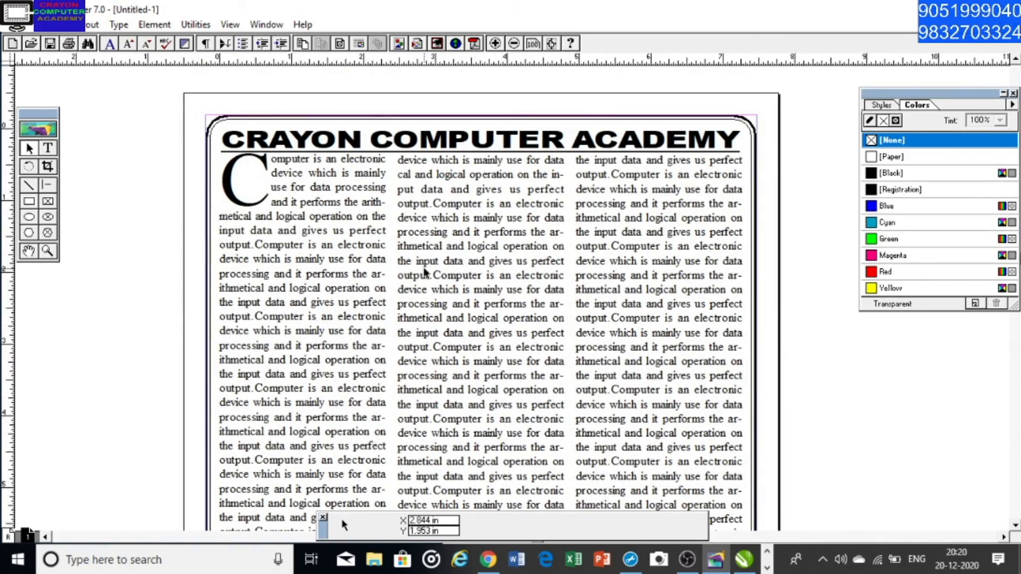
key("ctrl+minus")
left_click_drag(492, 433, 443, 242)
mouse_move(457, 312)
left_mouse_down()
mouse_move(455, 279)
mouse_move(477, 279)
left_mouse_up()
left_click_drag(534, 292, 500, 282)
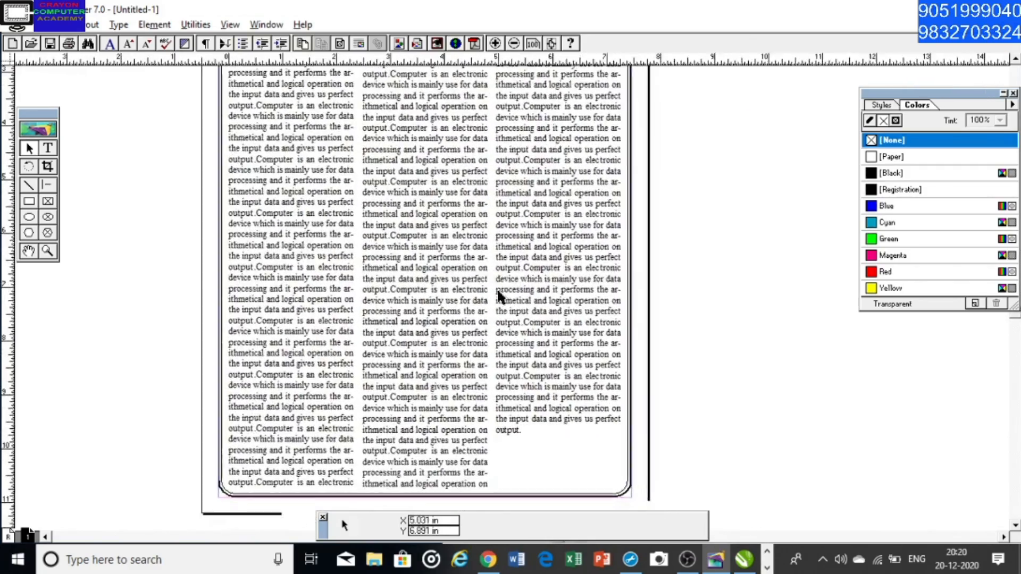
left_click_drag(456, 212, 482, 254)
left_click_drag(339, 170, 353, 216)
mouse_move(501, 147)
left_mouse_down()
mouse_move(502, 197)
mouse_move(443, 244)
left_mouse_up()
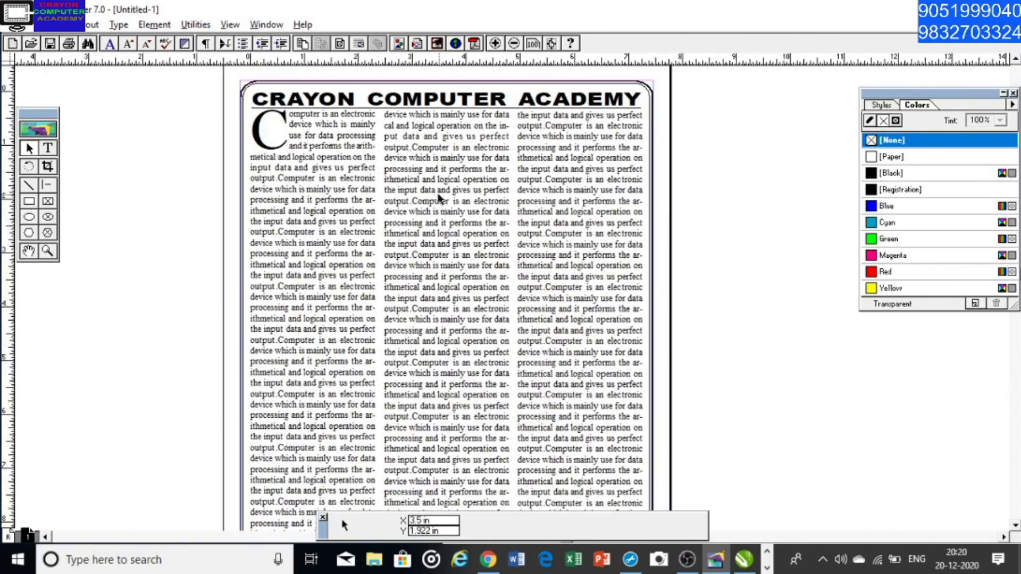
mouse_move(441, 290)
left_mouse_down()
mouse_move(444, 228)
mouse_move(441, 251)
left_mouse_up()
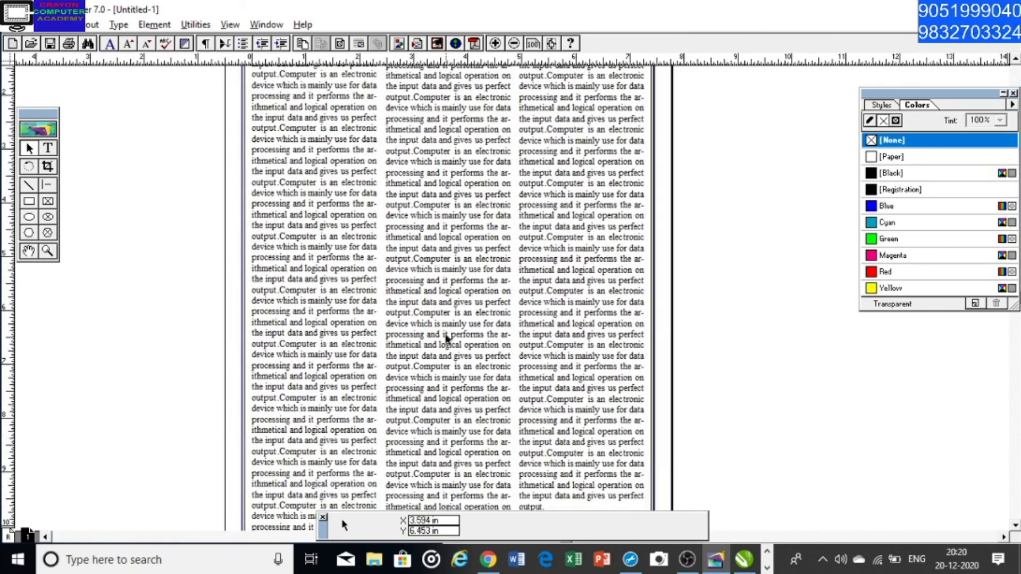
left_click_drag(457, 366, 462, 300)
left_click_drag(453, 363, 454, 336)
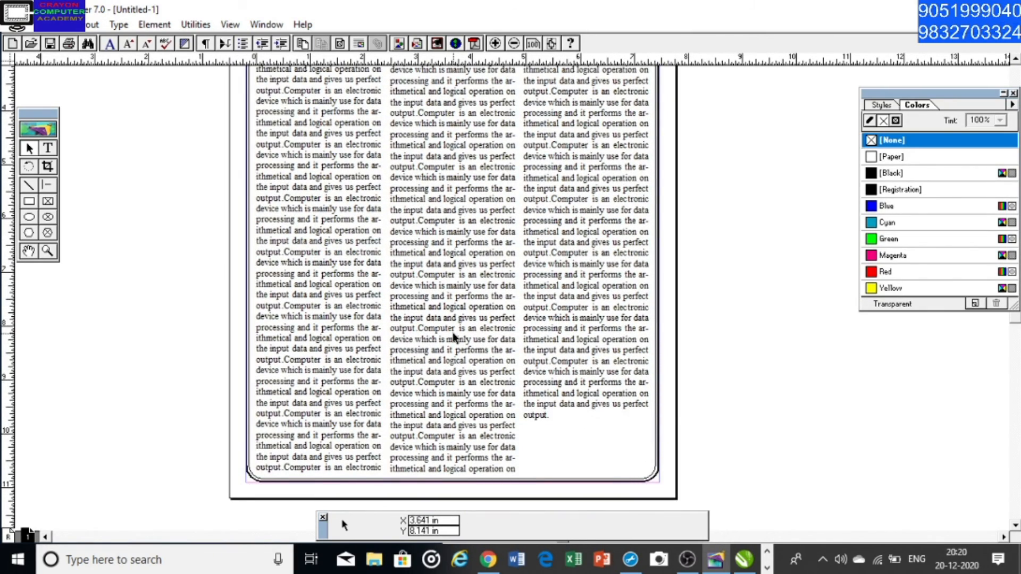
key("ctrl+minus")
key("ctrl+plus")
scroll(474, 198, "up", 5)
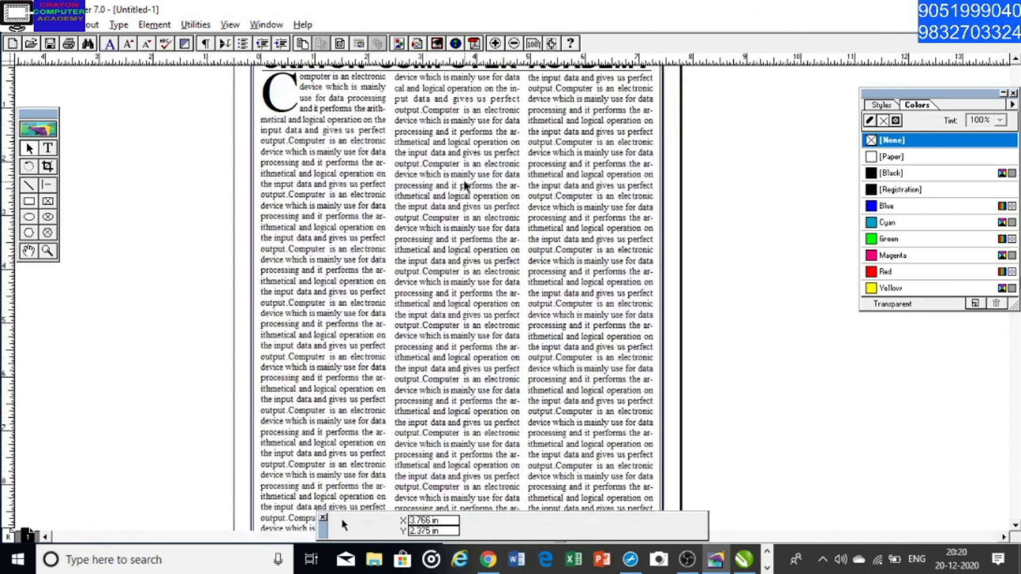
scroll(474, 198, "down", 3)
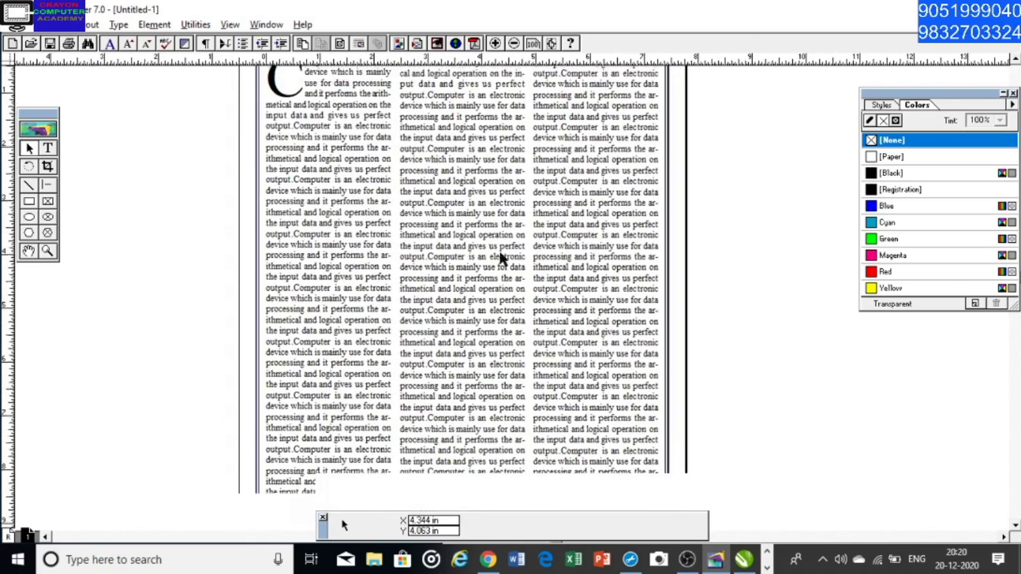
scroll(500, 282, "down", 5)
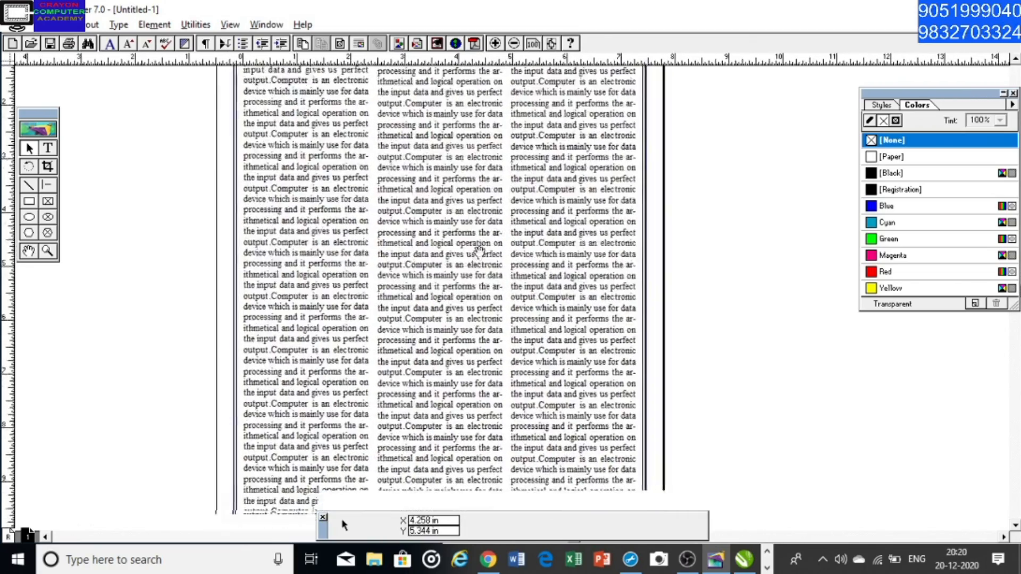
scroll(466, 293, "down", 4)
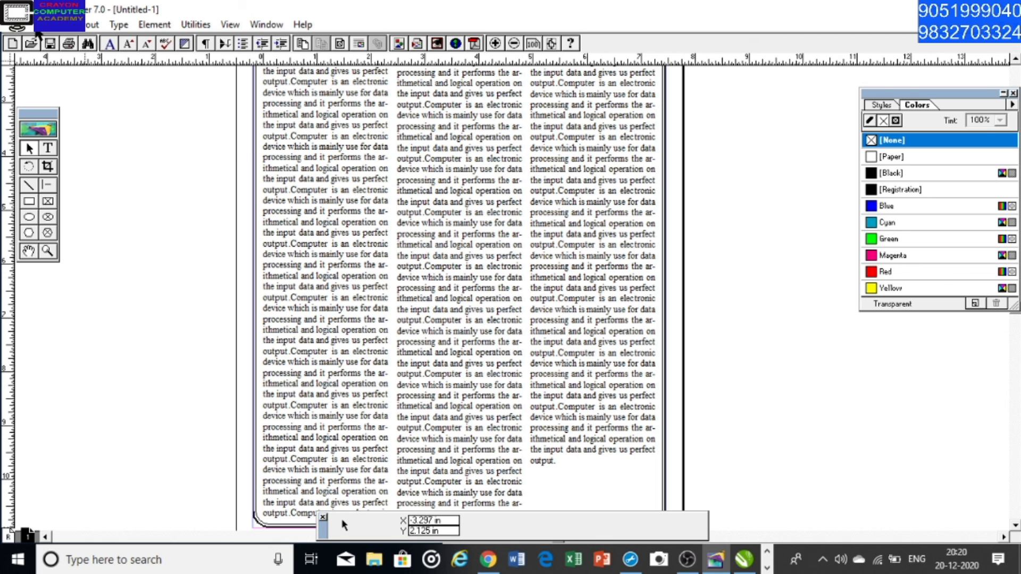
Save the publication in the Documents folder under the name TEXT
left_click(35, 25)
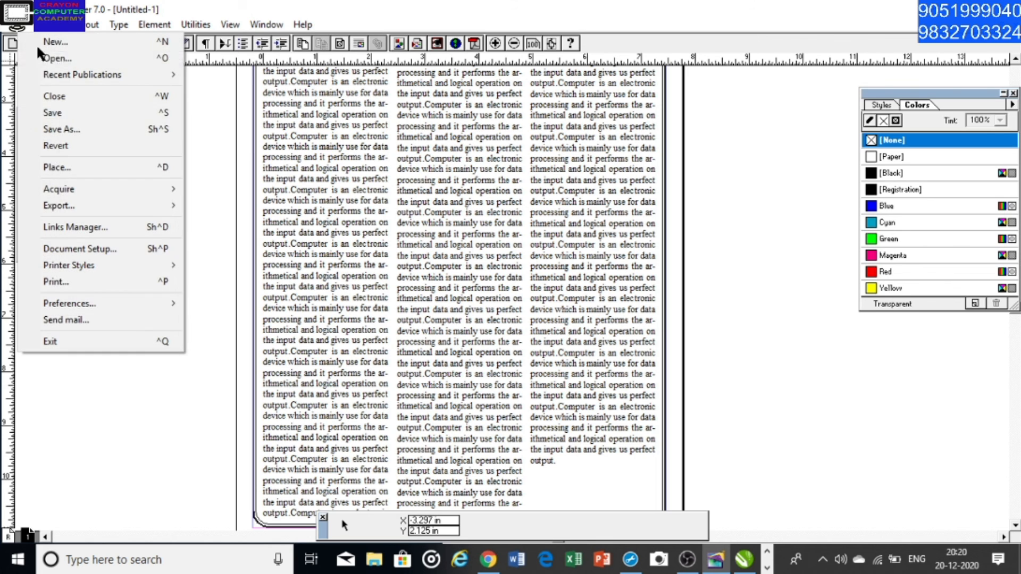
left_click(87, 121)
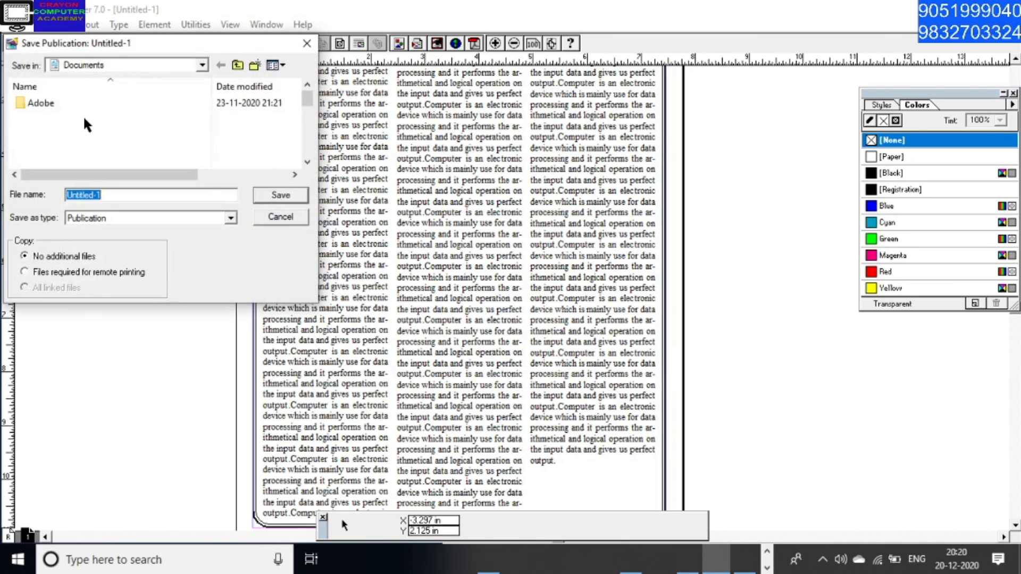
type("TE")
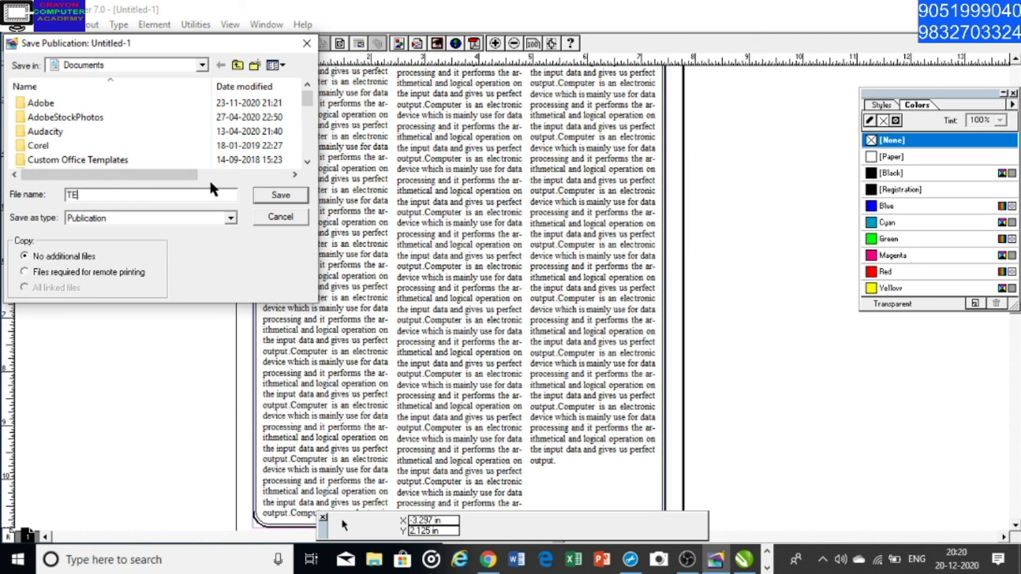
type("XT")
left_click(276, 198)
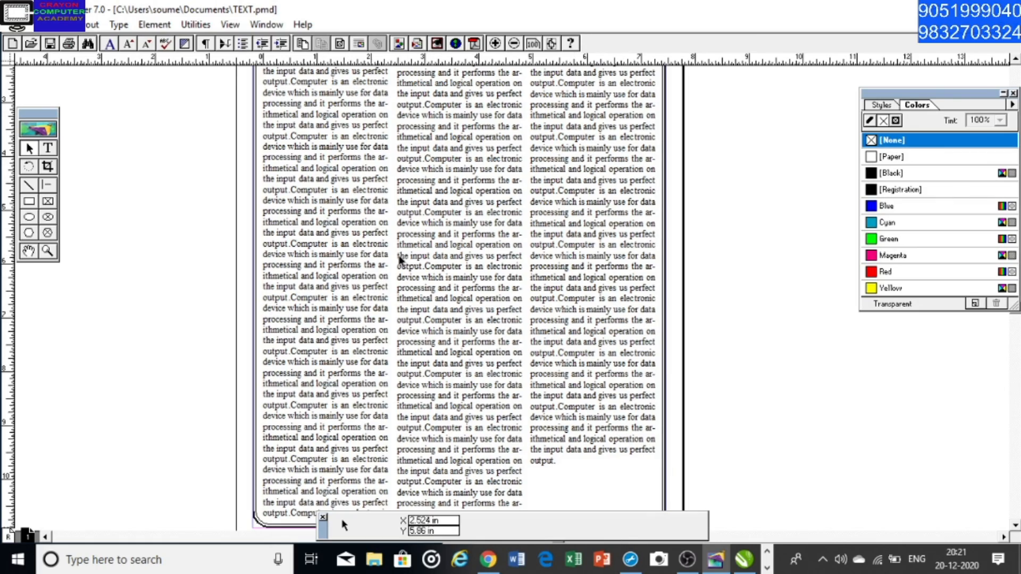
Move the third text column slightly, undo the move and deselect the column
mouse_move(368, 254)
left_mouse_down()
mouse_move(402, 230)
mouse_move(400, 190)
left_mouse_up()
left_click_drag(462, 155, 470, 274)
mouse_move(487, 137)
left_mouse_down()
mouse_move(490, 173)
mouse_move(464, 268)
left_mouse_up()
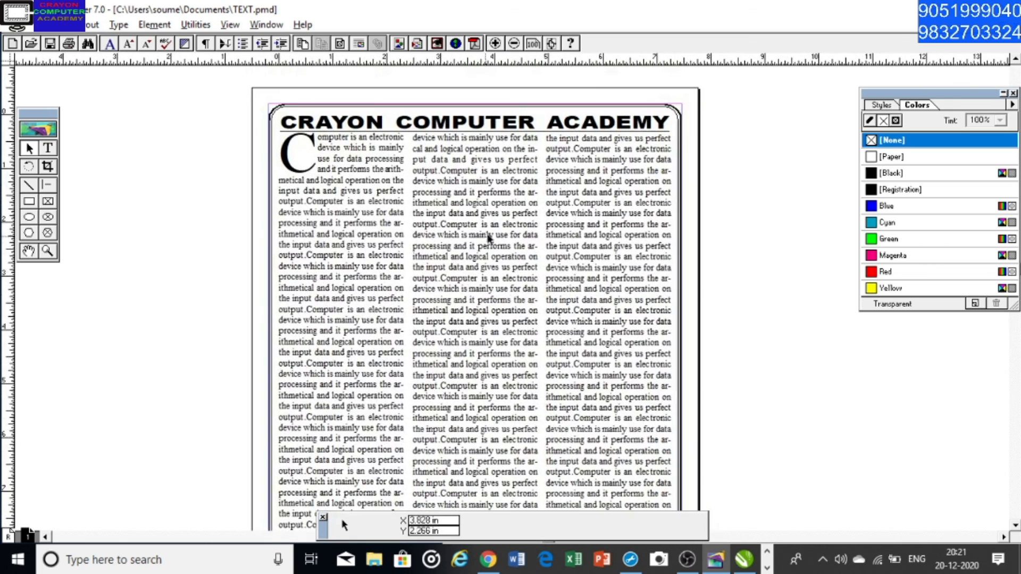
left_click_drag(544, 347, 560, 320)
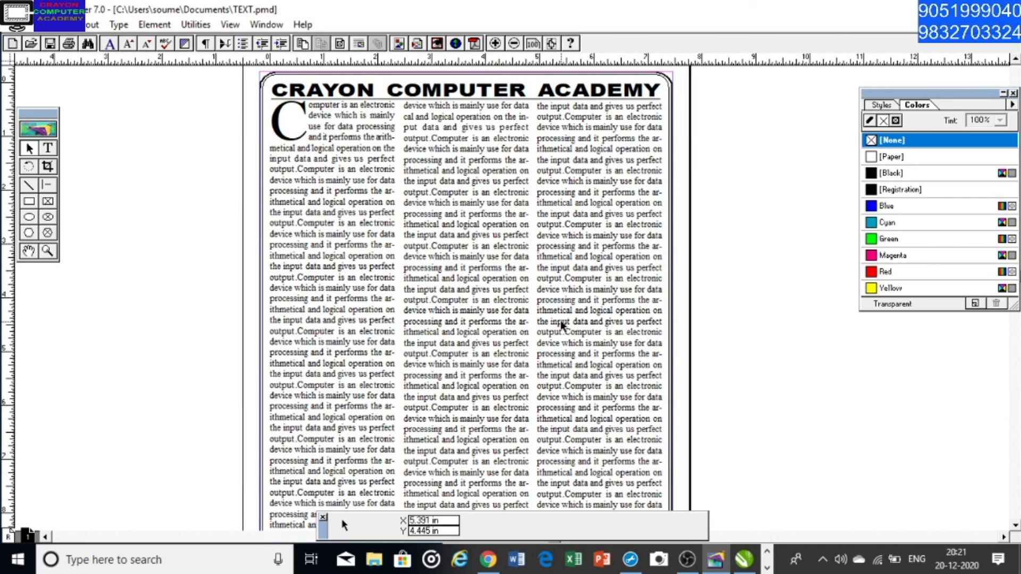
left_click_drag(560, 383, 578, 318)
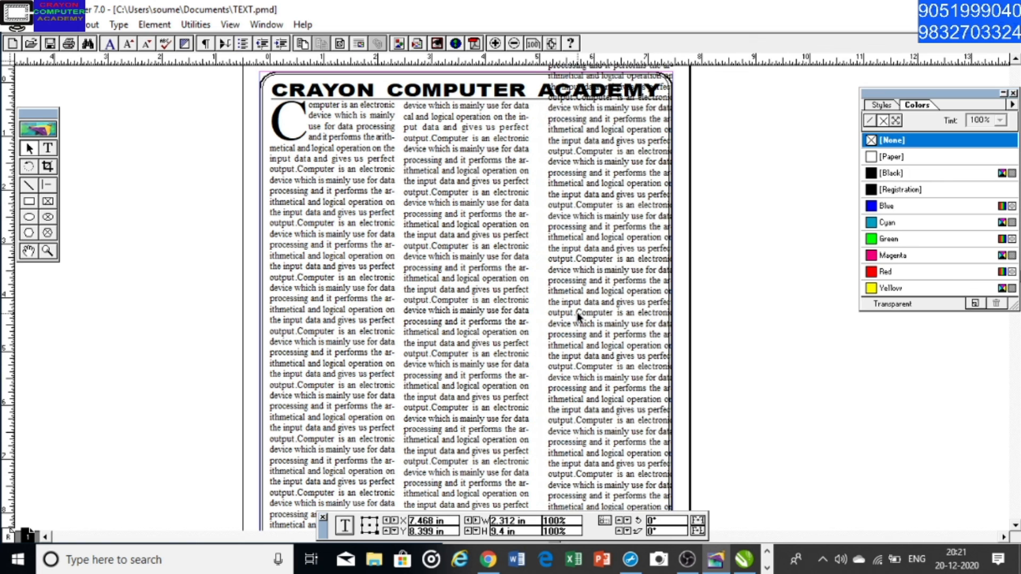
key("ctrl+z")
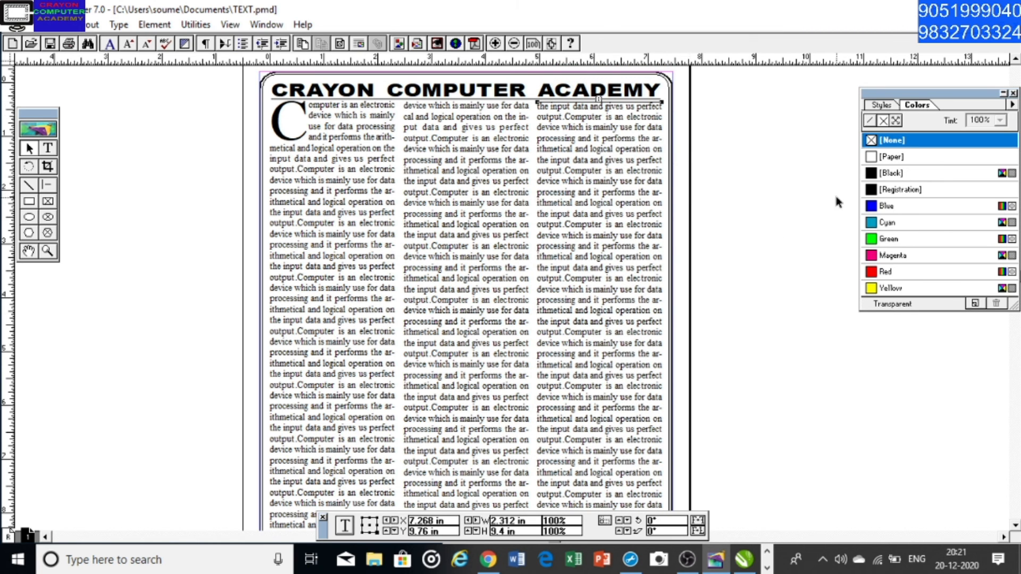
left_click(787, 266)
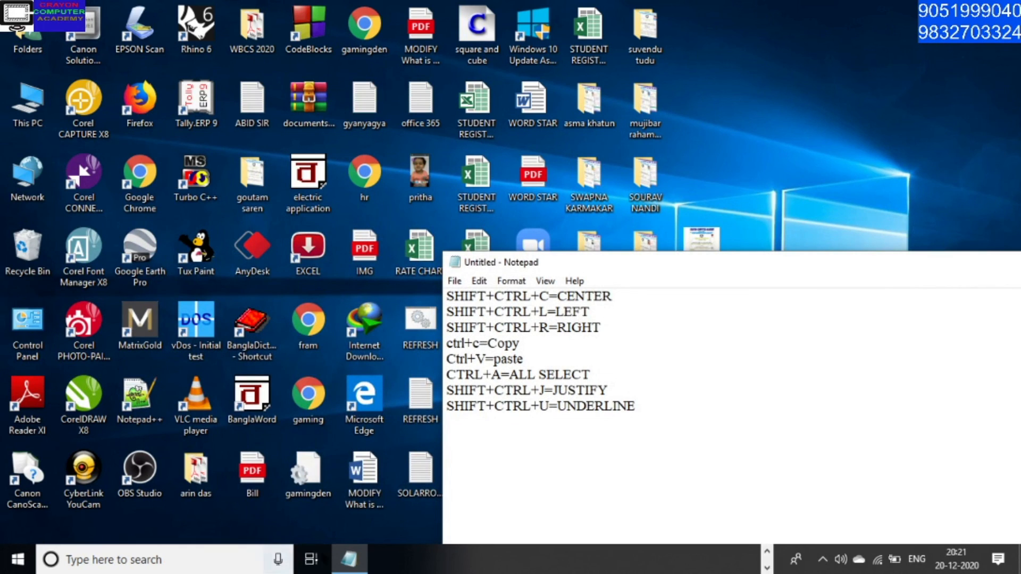
Move the Notepad window with the shortcut list fully into view and minimize it
left_click_drag(973, 262, 734, 267)
left_click(860, 261)
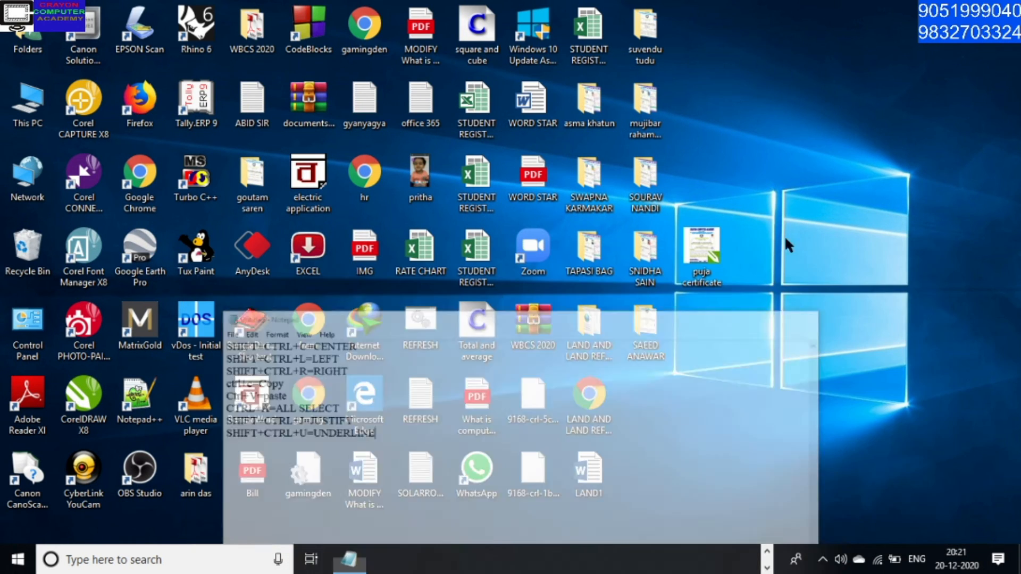